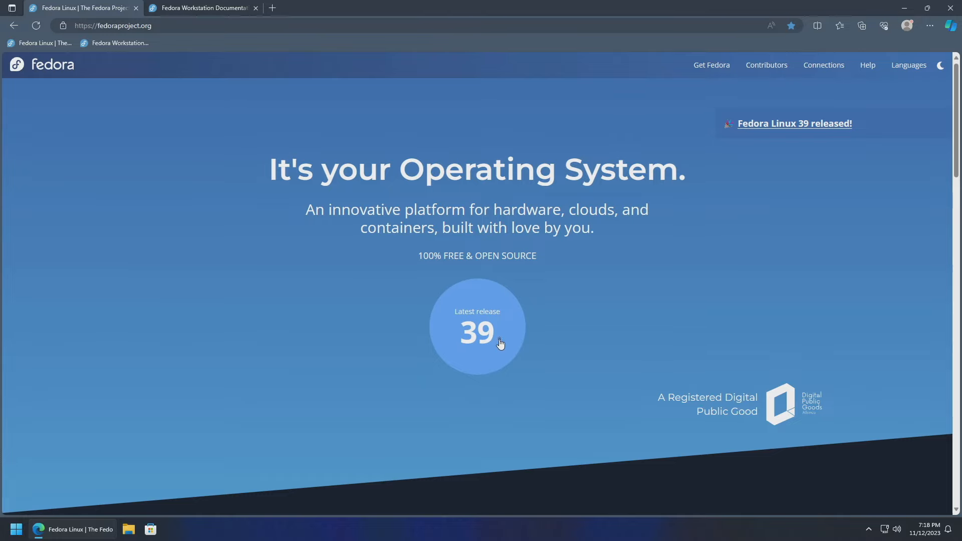
Open the Fedora Workstation 39 download page and check the system requirements in the Workstation documentation.
click(483, 334)
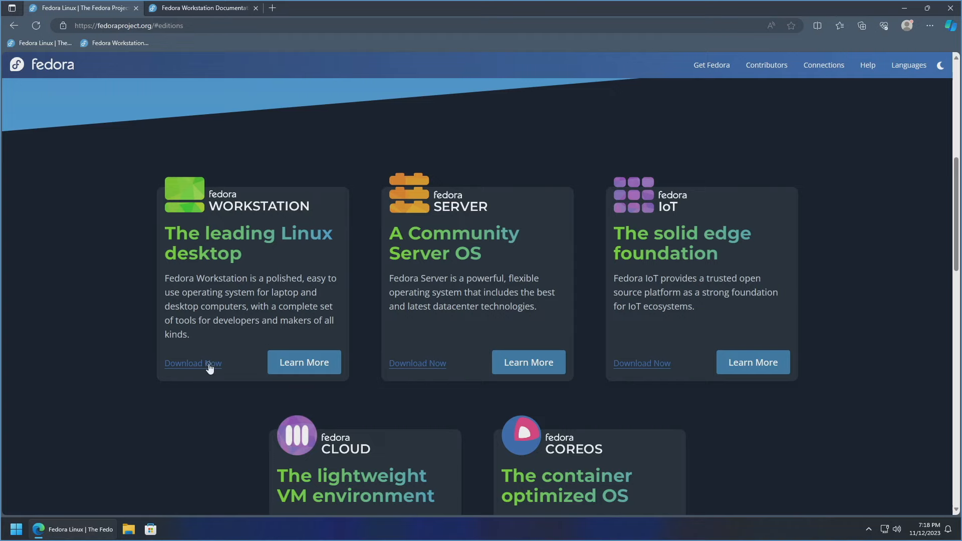
click(191, 365)
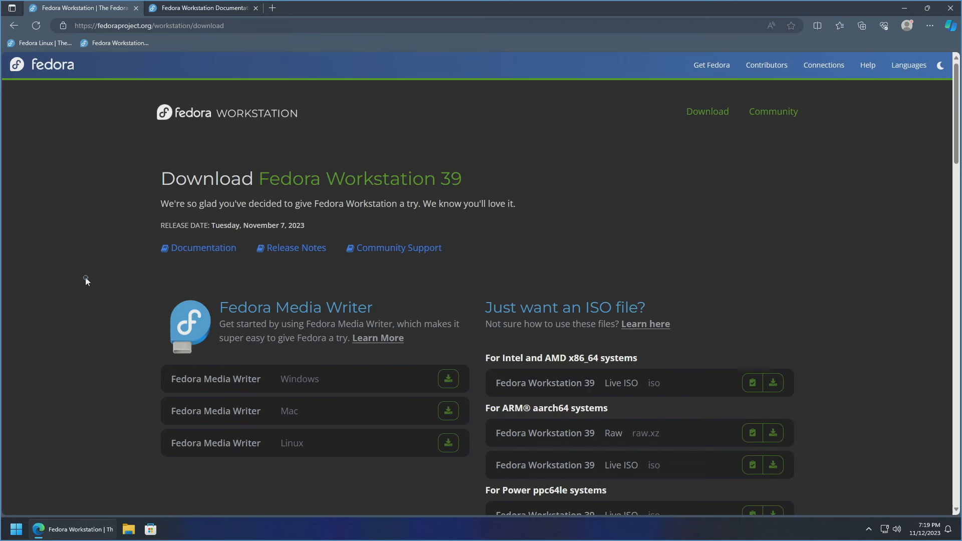
key(ctrl+Tab)
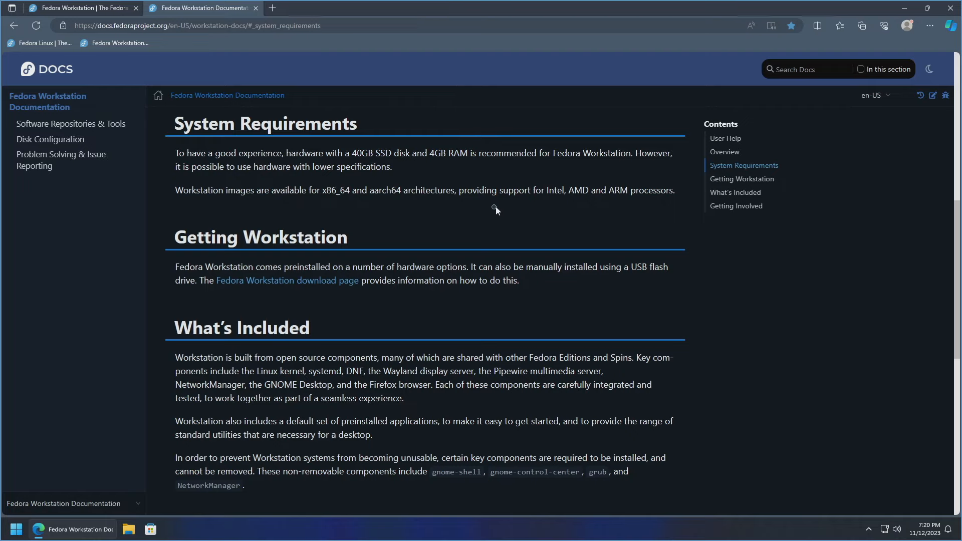
key(ctrl+shift+Tab)
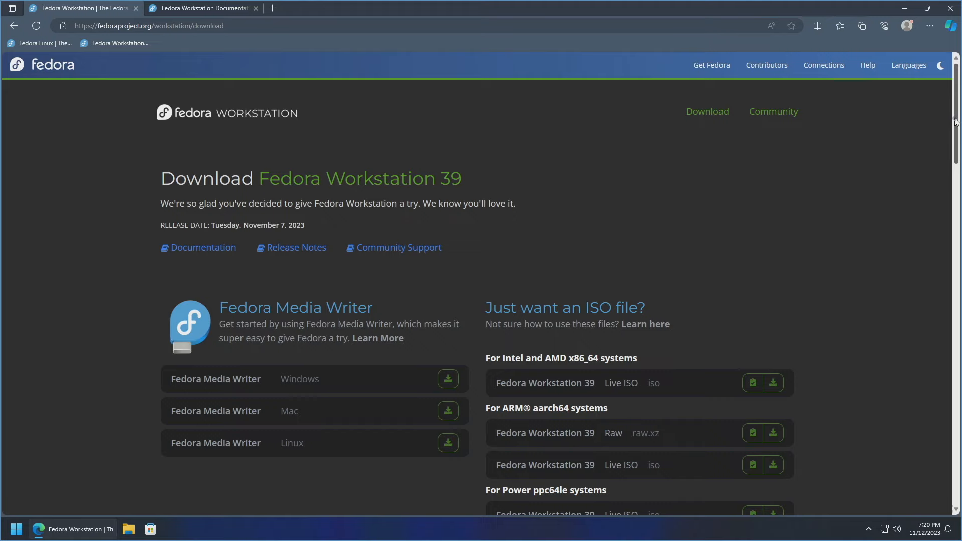
scroll(380, 137, down, 3)
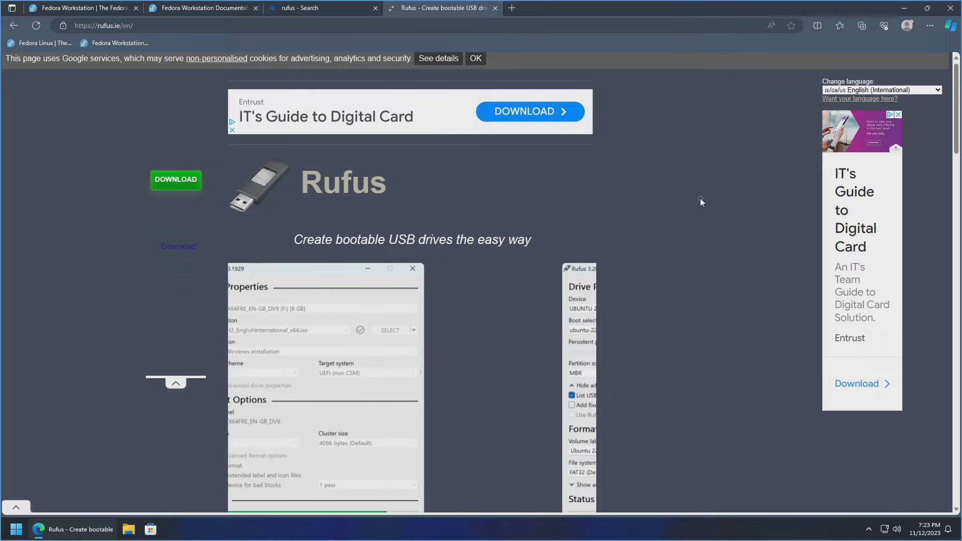
Browse the Rufus site for its downloads, run rufus-4.3 from the desktop and allow it to make changes.
drag(956, 102, 957, 184)
scroll(574, 297, down, 2)
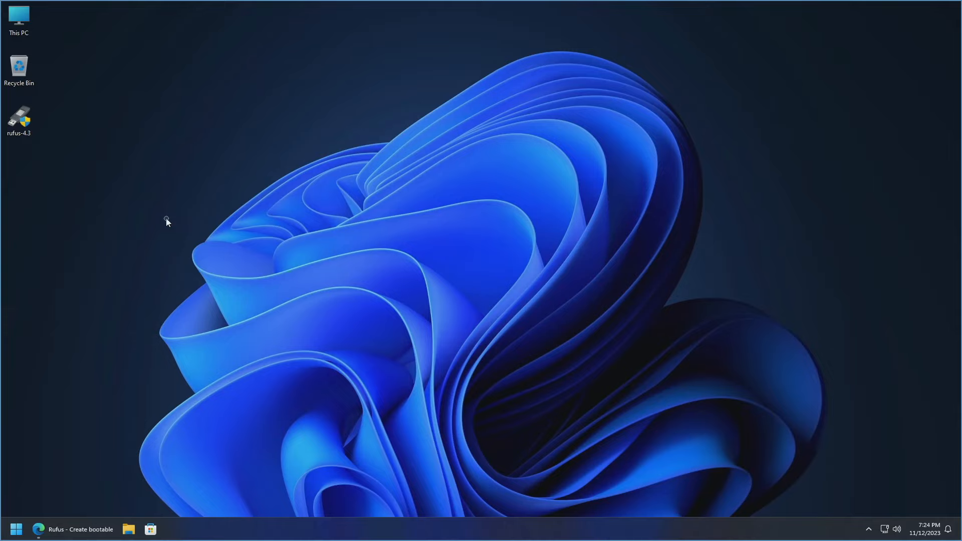
double_click(19, 120)
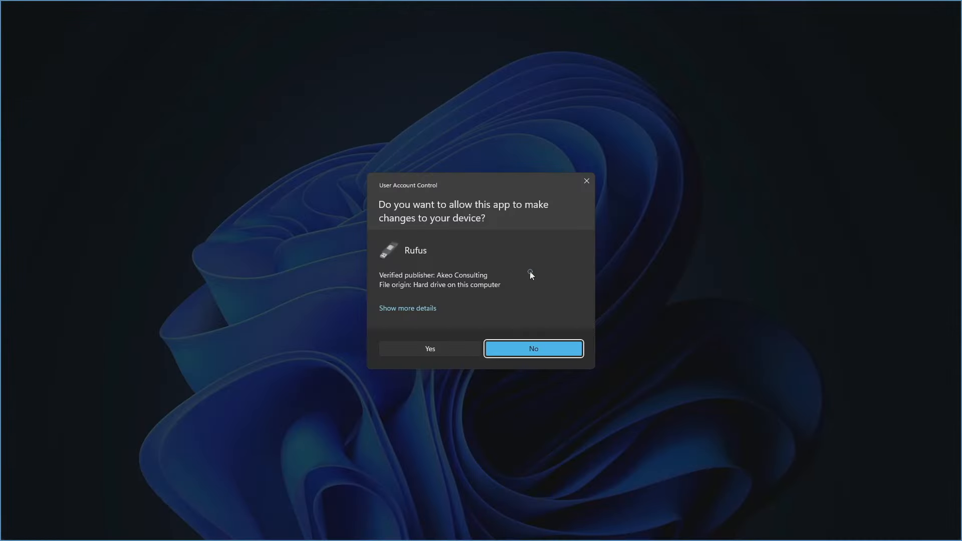
click(445, 346)
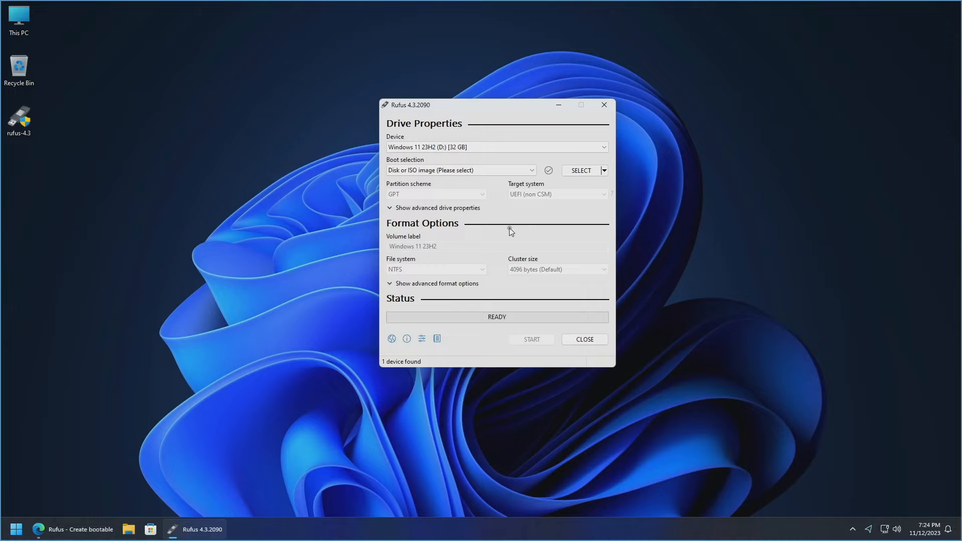
Load the Fedora-Workstation-Live-x86_64-39-1.5 image into Rufus and start writing it to the 32 GB USB drive.
click(582, 170)
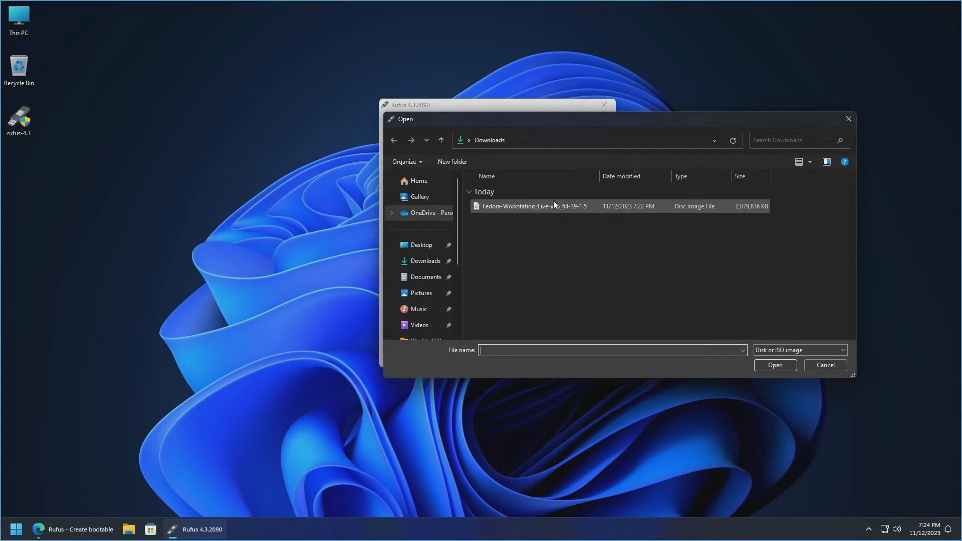
click(536, 207)
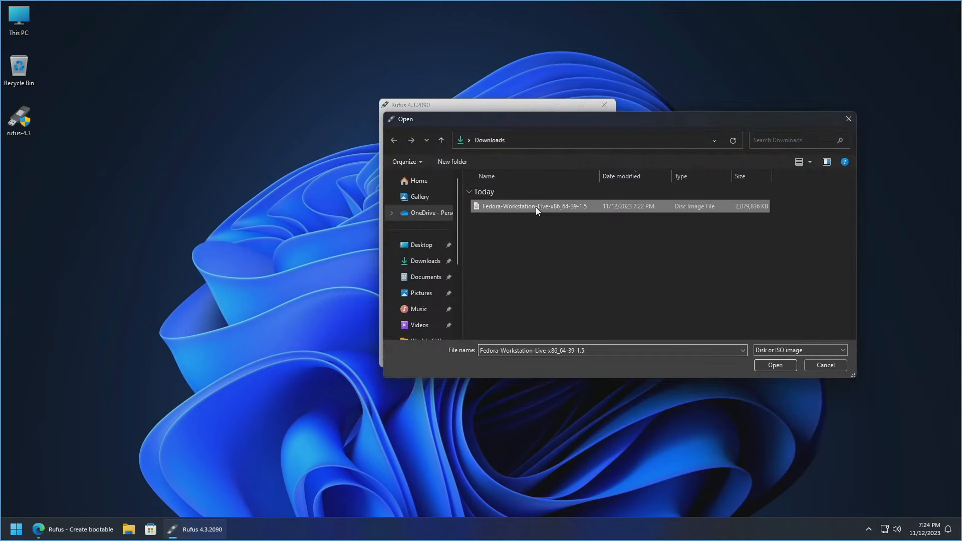
click(762, 362)
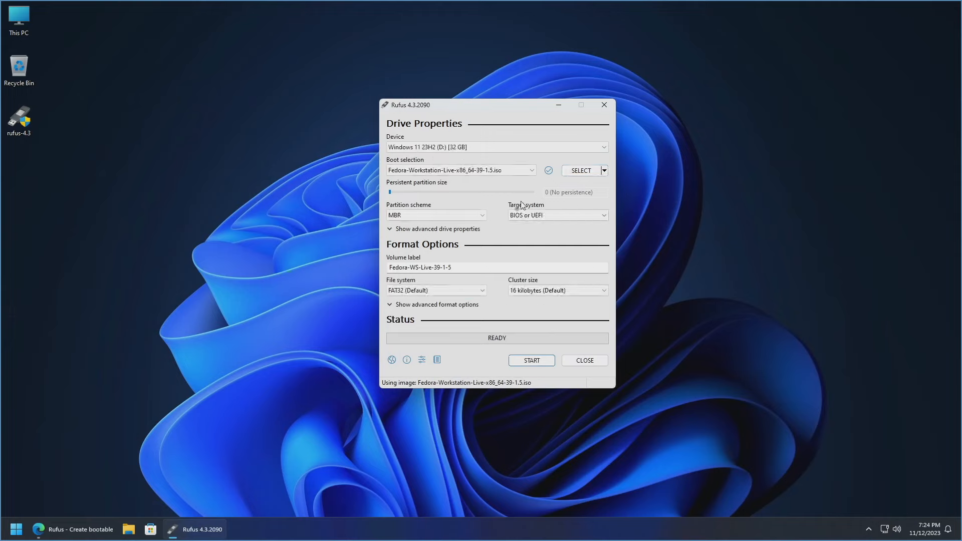
click(536, 364)
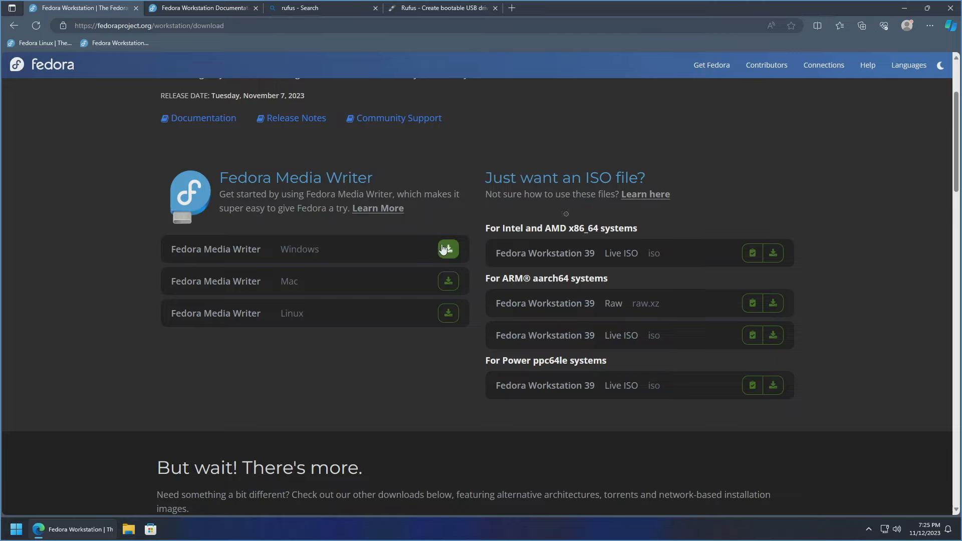
Run the downloaded Fedora Media Writer installer for Windows, allow it to make changes, and close the browser.
click(930, 26)
click(832, 162)
click(828, 65)
click(402, 399)
double_click(361, 323)
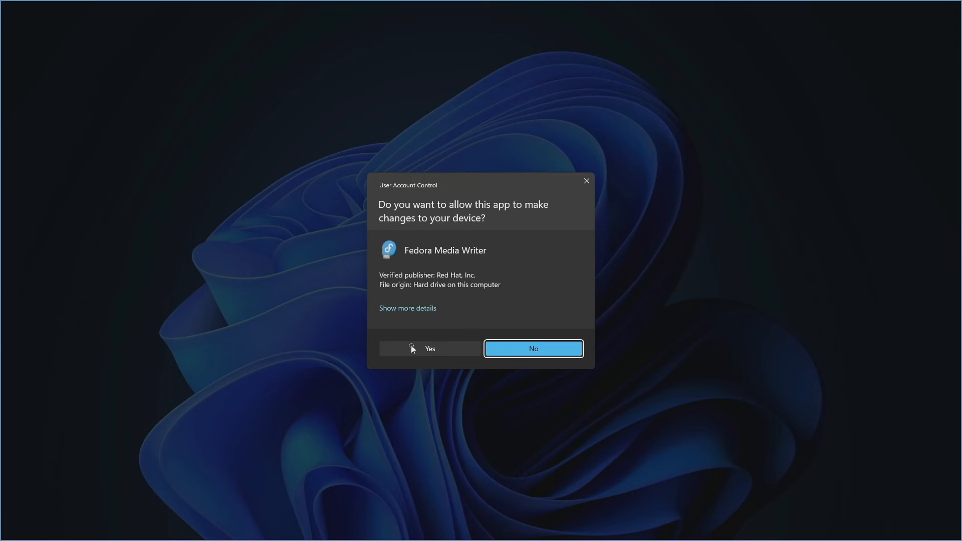
click(411, 349)
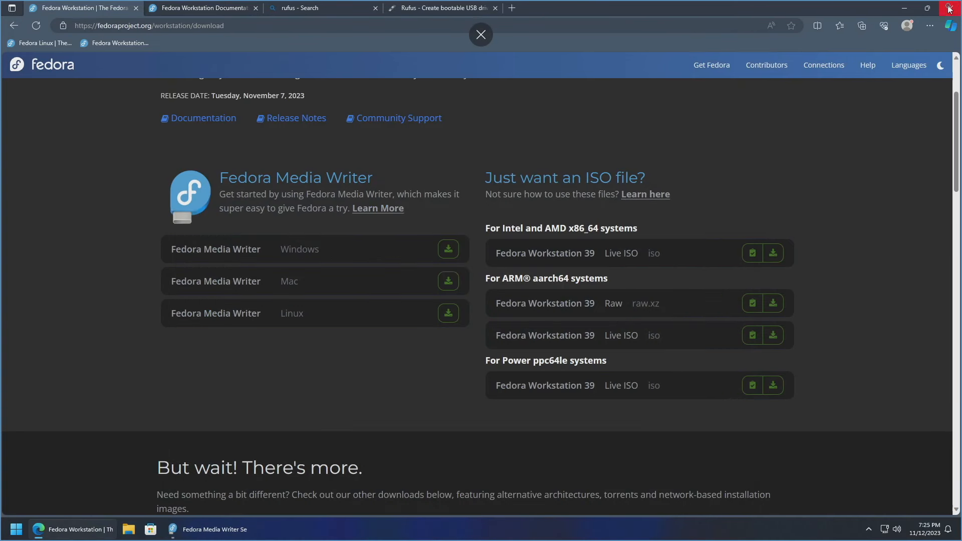
click(948, 10)
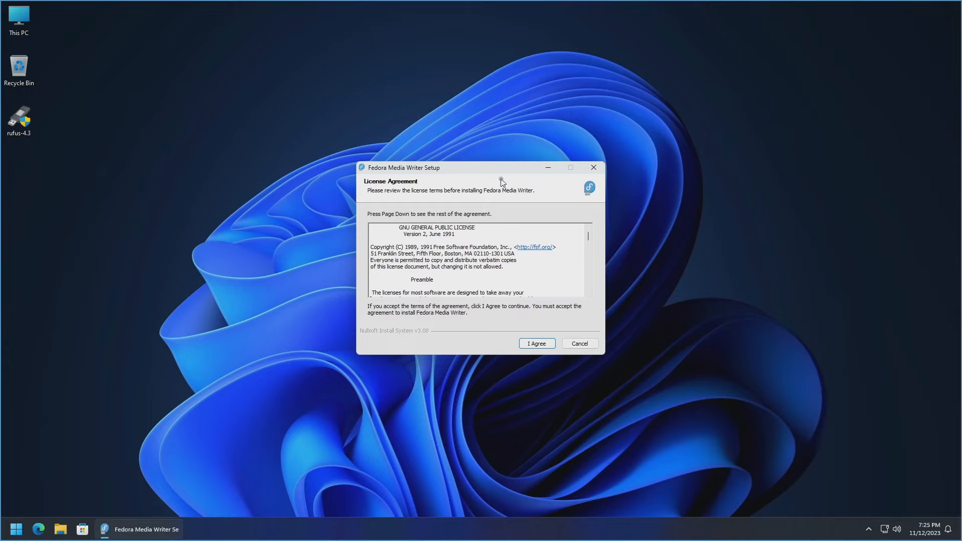
Accept the licence agreement, install Fedora Media Writer and finish the setup.
click(546, 346)
click(536, 344)
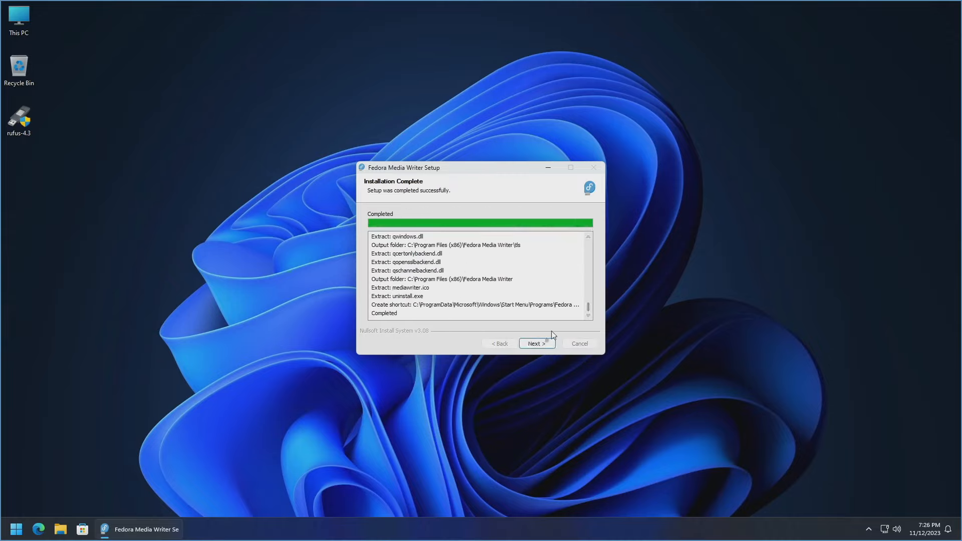
click(546, 343)
click(548, 344)
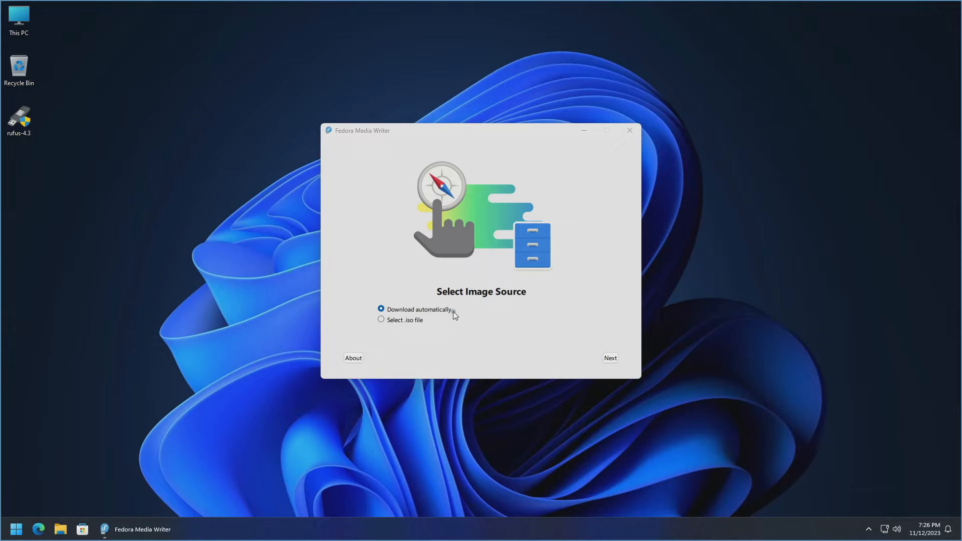
Use automatic download as the image source and choose Fedora Workstation from the official editions.
click(609, 359)
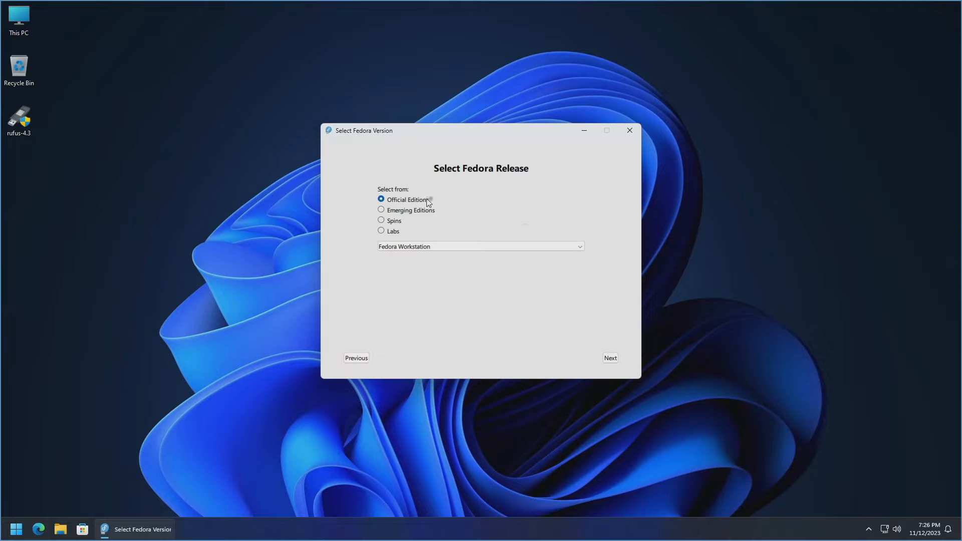
click(579, 248)
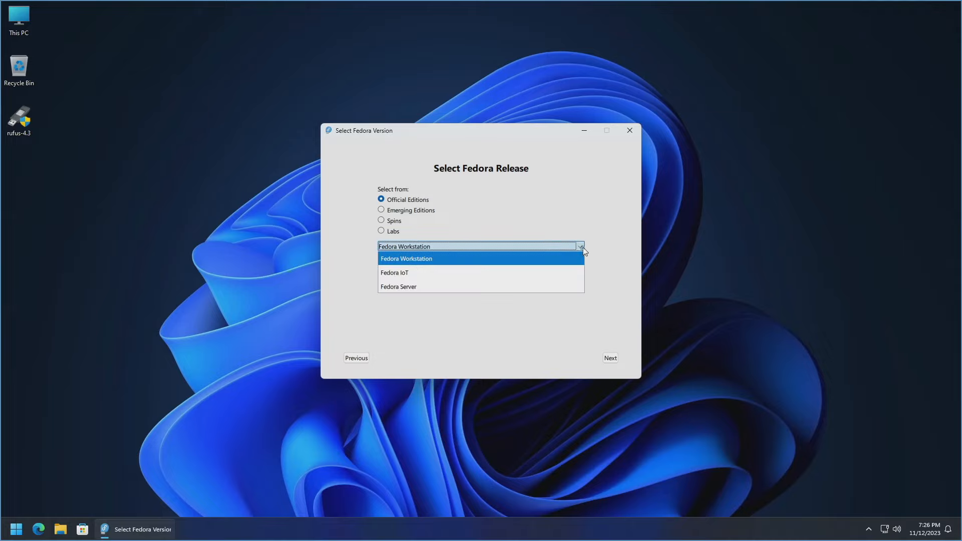
click(468, 259)
click(610, 358)
Set the write options to version 39, Intel/AMD 64bit and the SMI USB DISK, with the download deleted after writing.
click(581, 194)
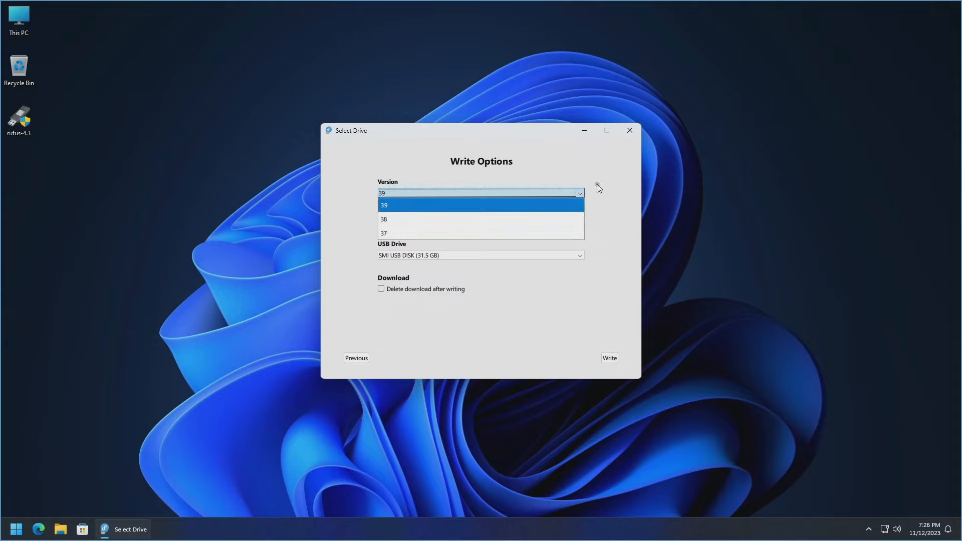
click(599, 188)
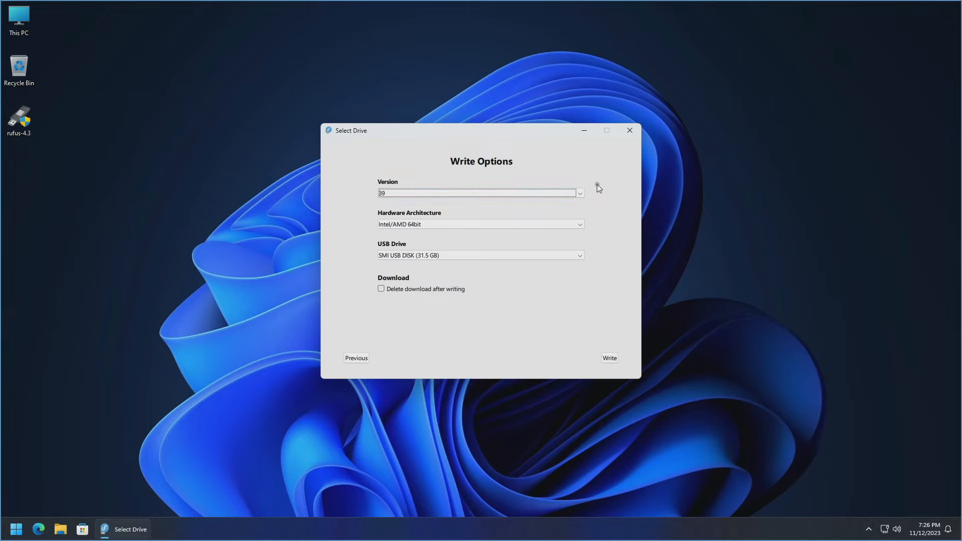
click(580, 226)
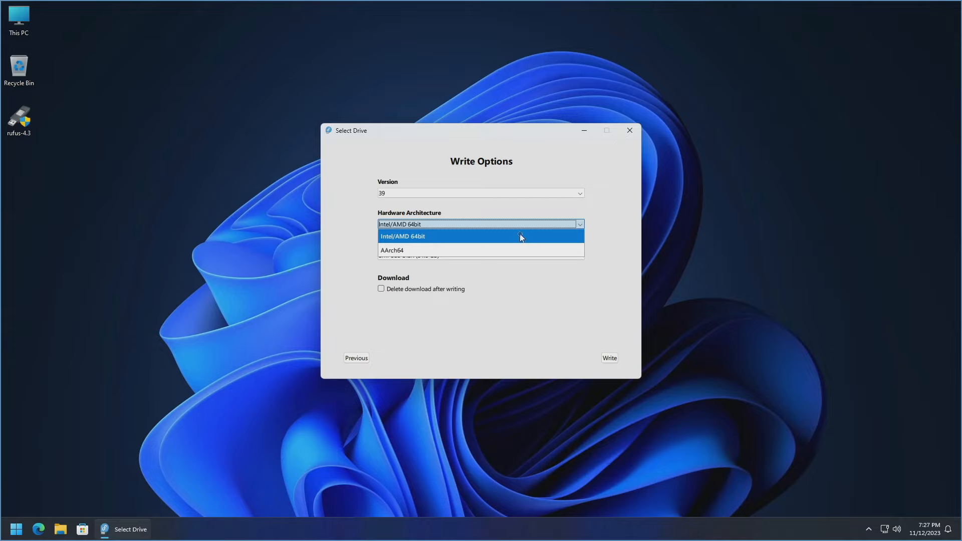
click(491, 239)
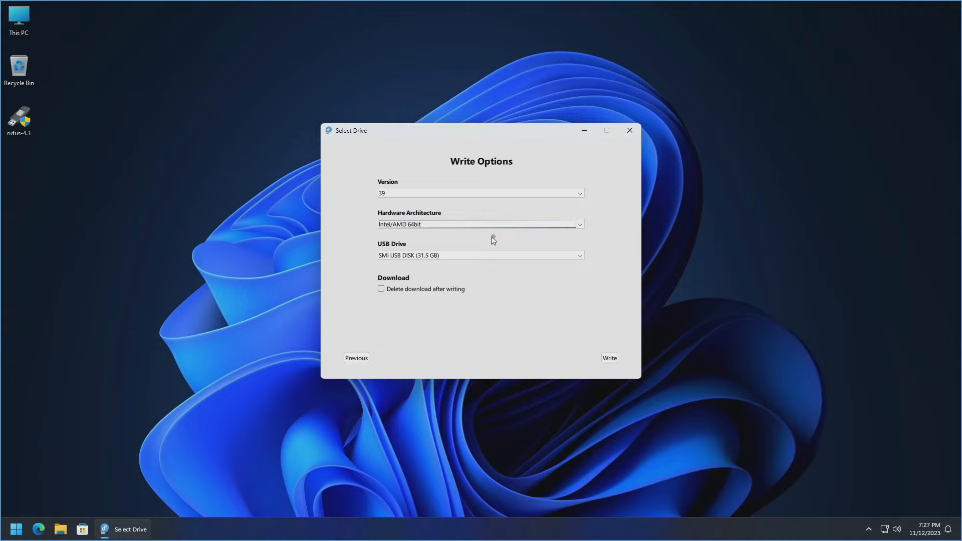
click(581, 256)
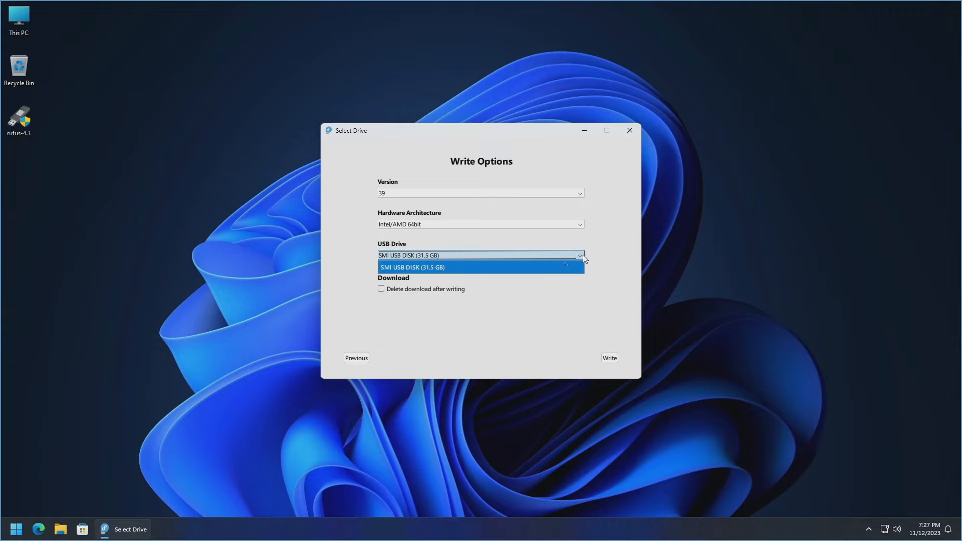
click(562, 268)
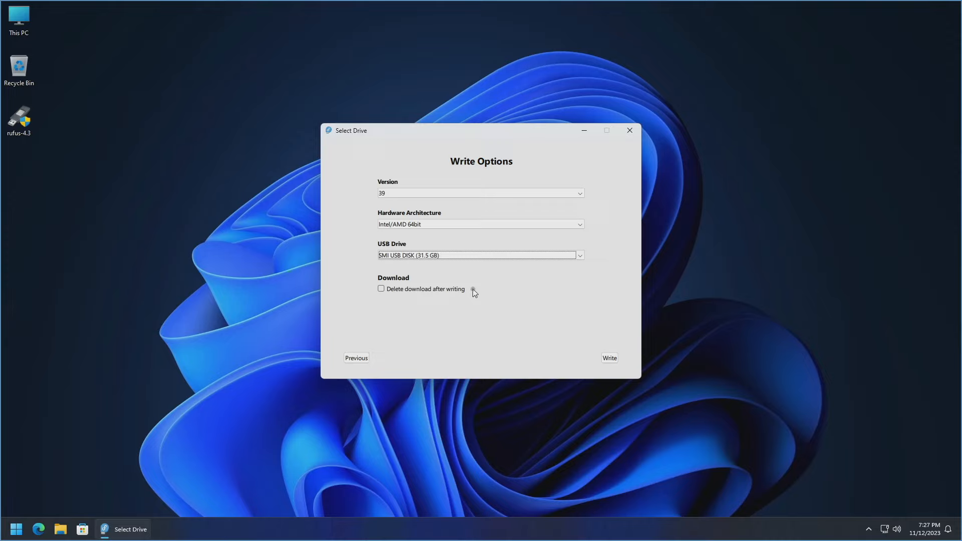
click(441, 290)
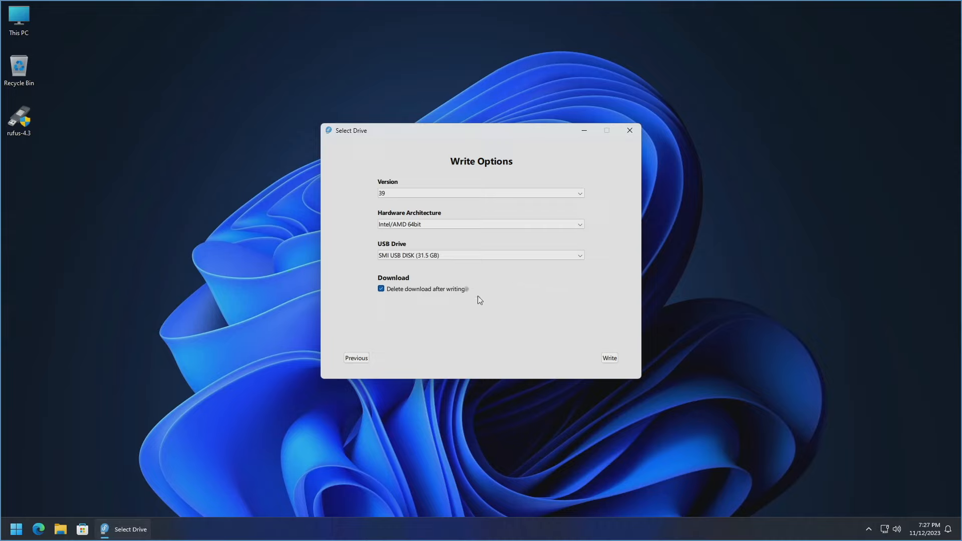
Write Fedora Workstation 39 to the USB drive, finish the process and close Fedora Media Writer.
click(612, 359)
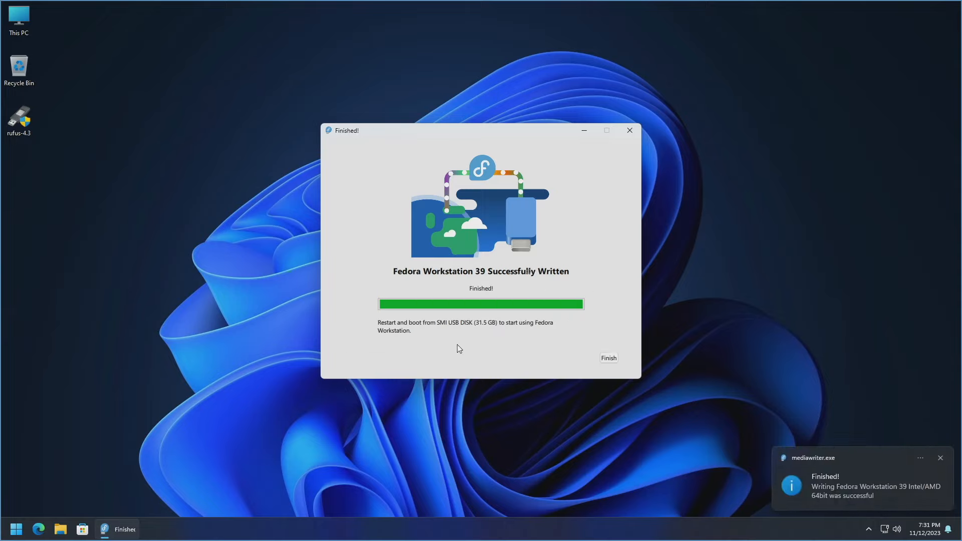
click(611, 360)
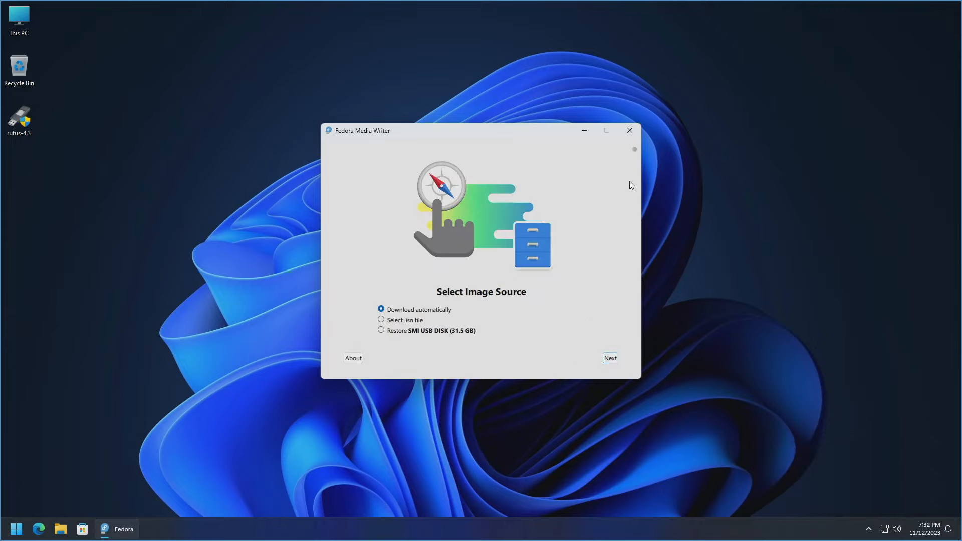
click(636, 130)
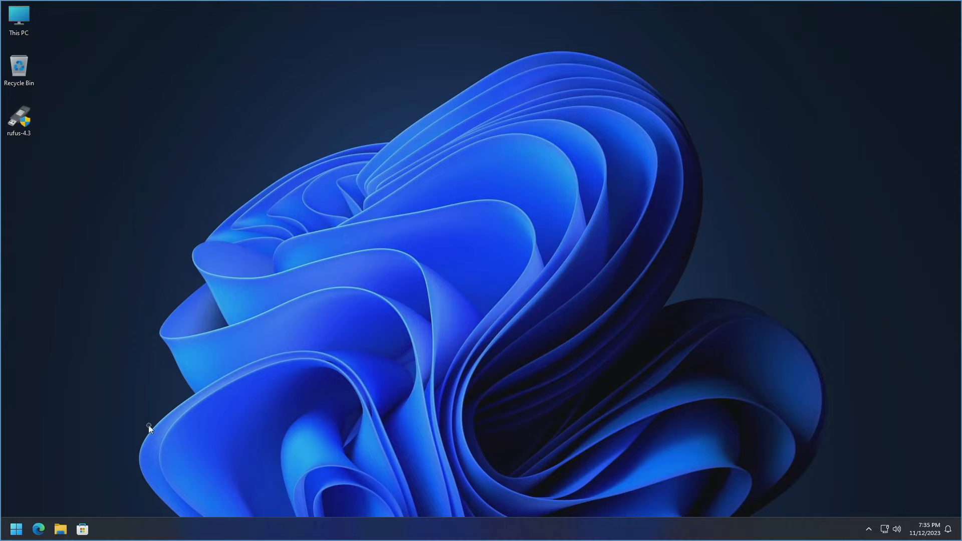
Bring up the Windows power options for restarting the computer.
click(16, 529)
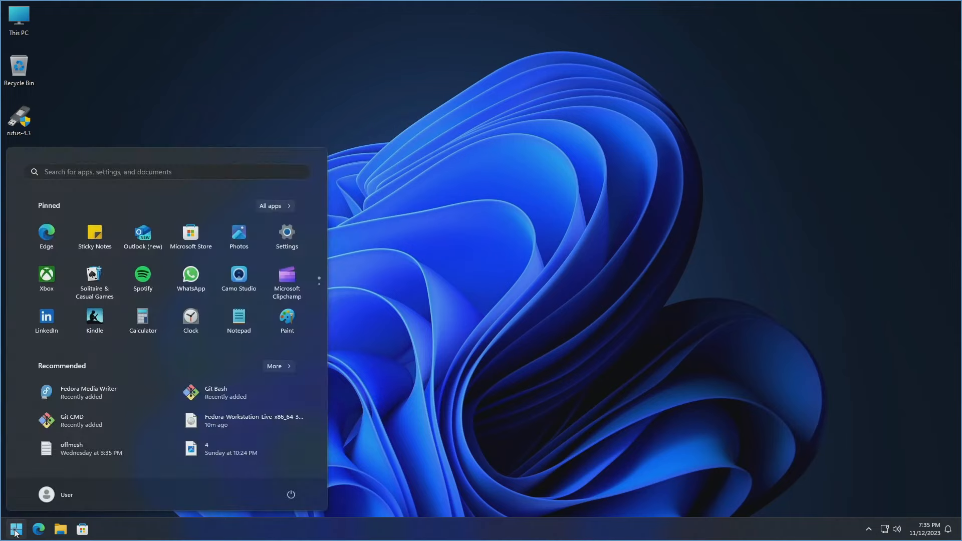
click(291, 494)
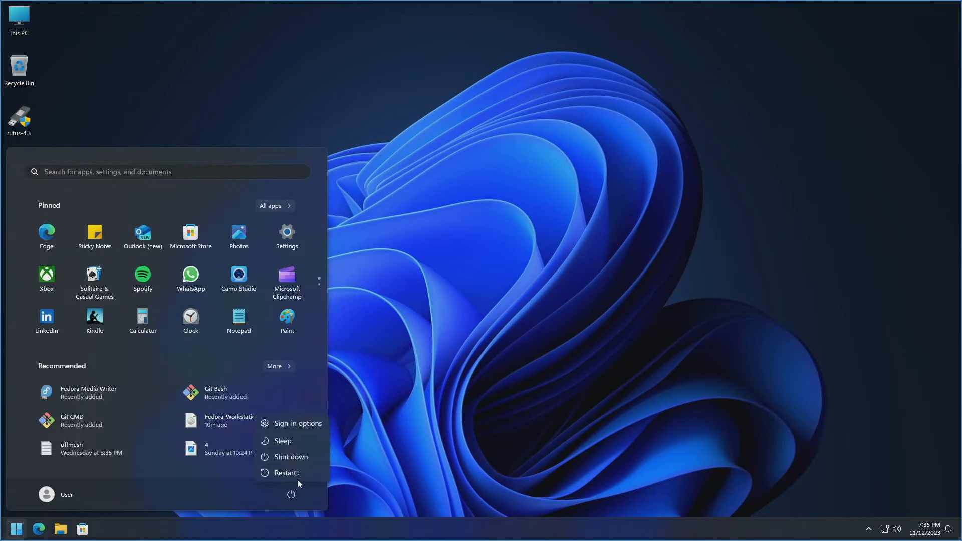
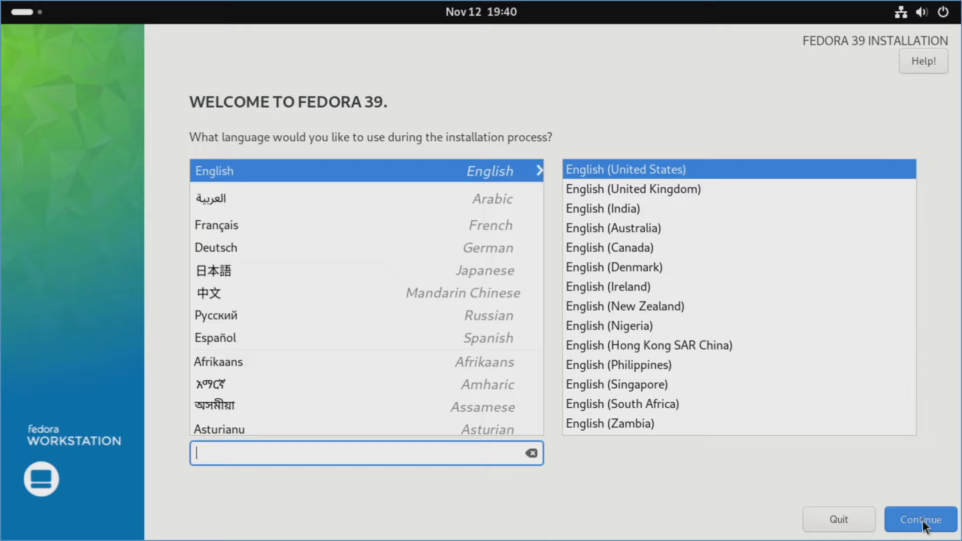
Continue the Fedora installer in English (United States) and set the time zone to Americas, New York on the map.
click(922, 520)
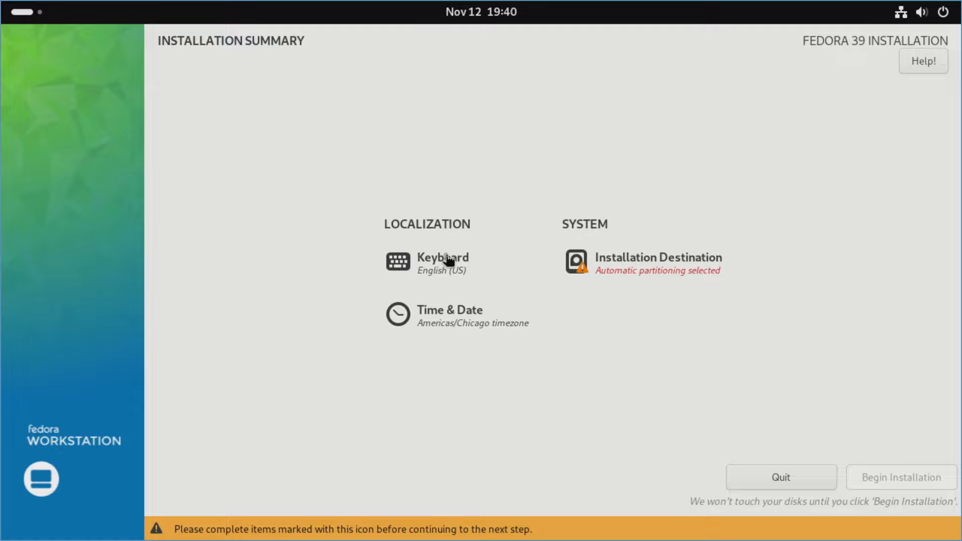
click(452, 313)
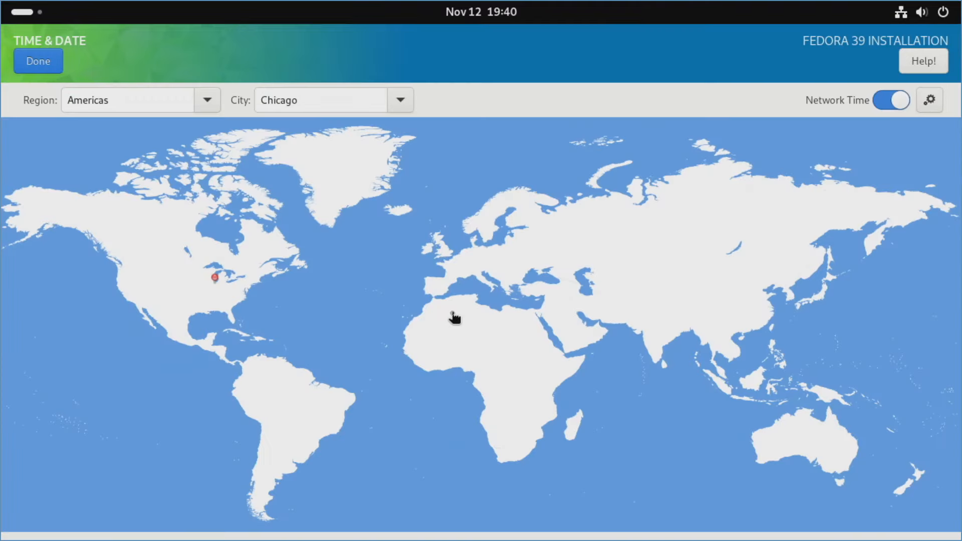
click(249, 284)
click(196, 283)
click(157, 286)
click(222, 283)
click(247, 285)
click(256, 284)
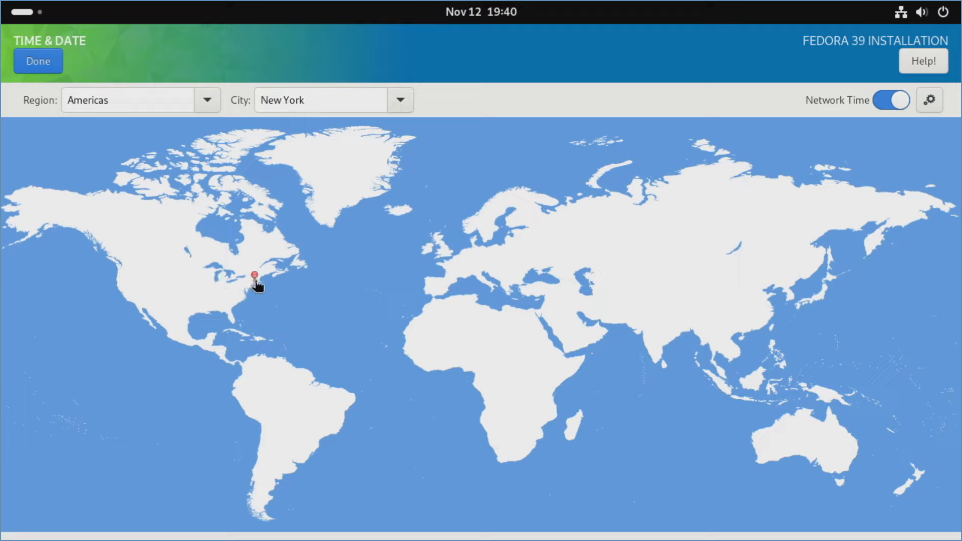
Look through the region and city choices for the time zone, keeping Americas and New York selected.
click(253, 281)
click(410, 101)
click(217, 100)
click(214, 102)
click(213, 102)
click(400, 105)
click(403, 105)
Accept the configured network time servers and complete the time and date settings.
click(930, 102)
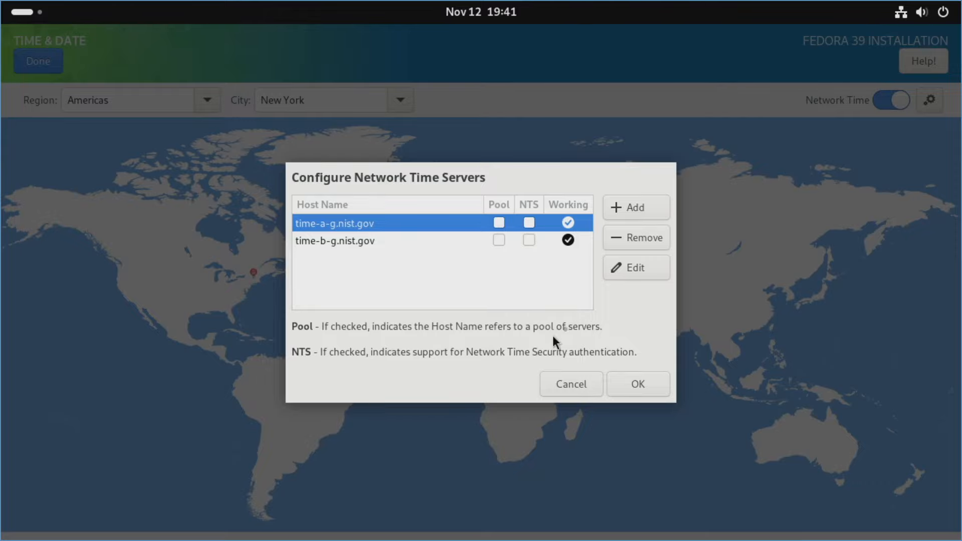
click(629, 388)
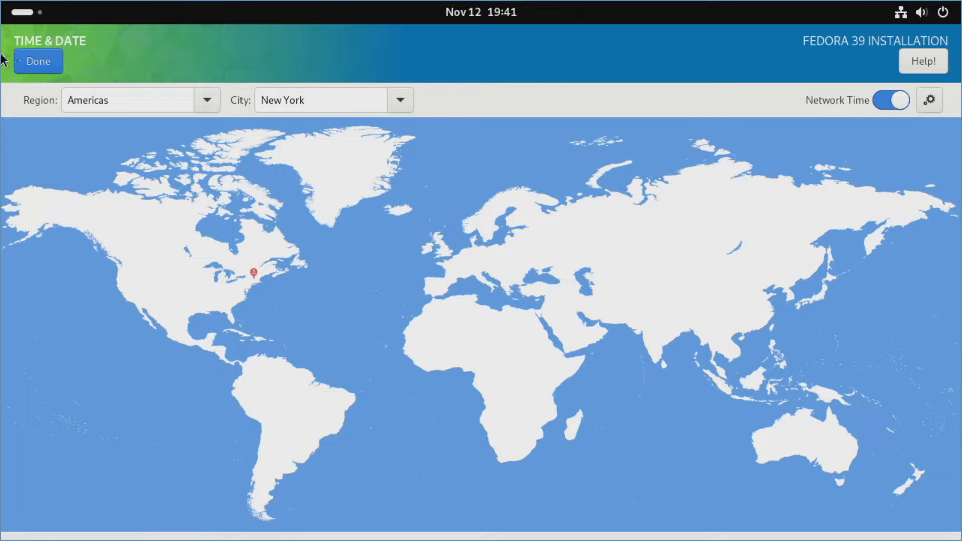
click(28, 61)
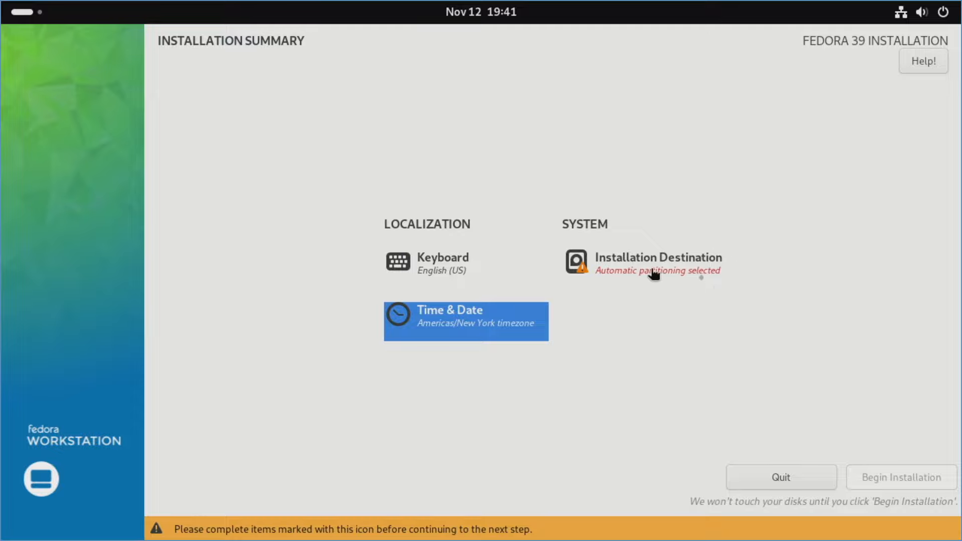
Use the Samsung SSD 970 EVO Plus 500GB as the installation destination with automatic storage configuration.
click(630, 268)
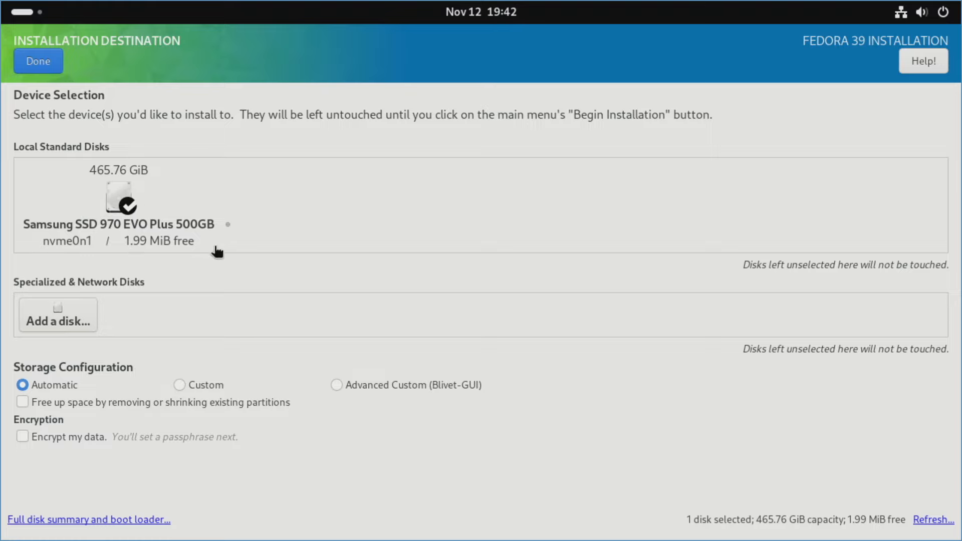
click(198, 227)
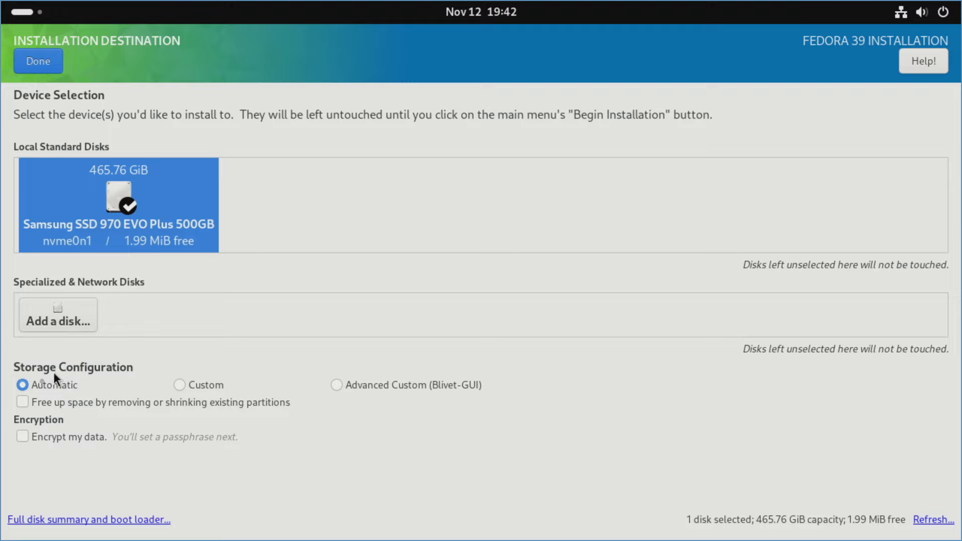
click(65, 376)
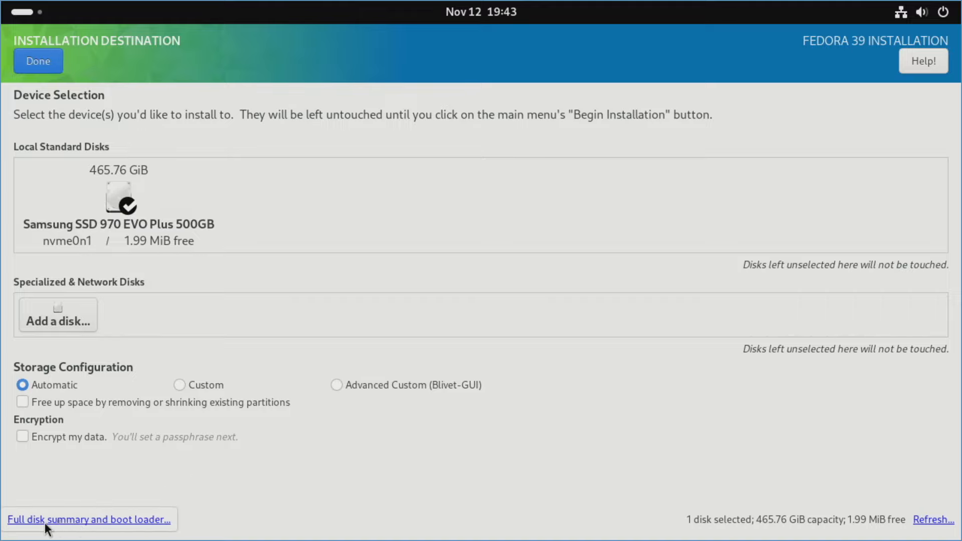
Check the full disk summary and boot loader, then accept the destination and proceed to reclaiming disk space.
click(75, 520)
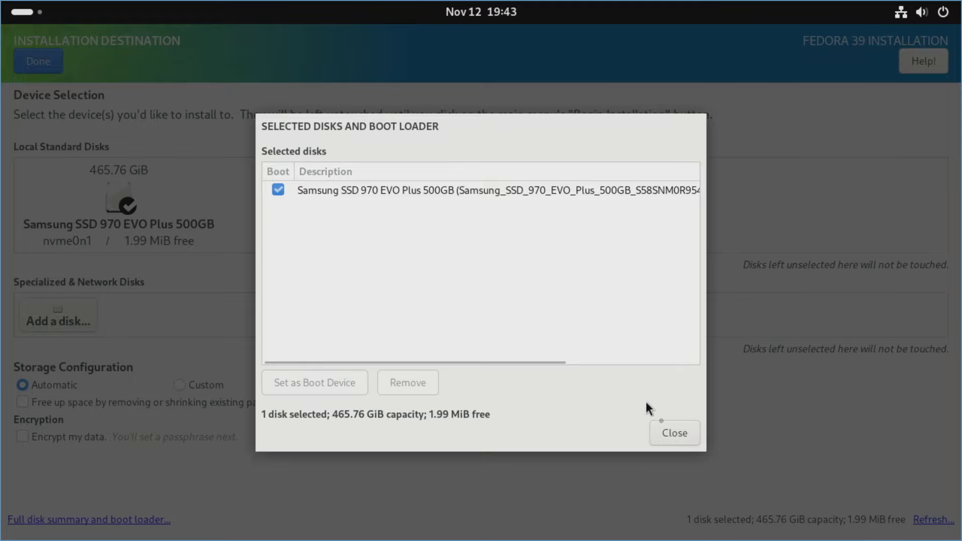
click(675, 436)
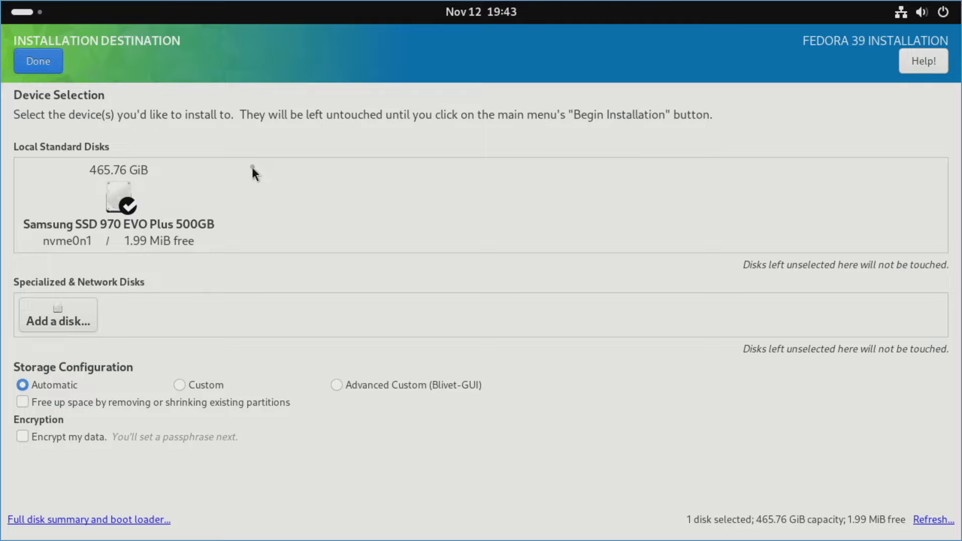
click(43, 62)
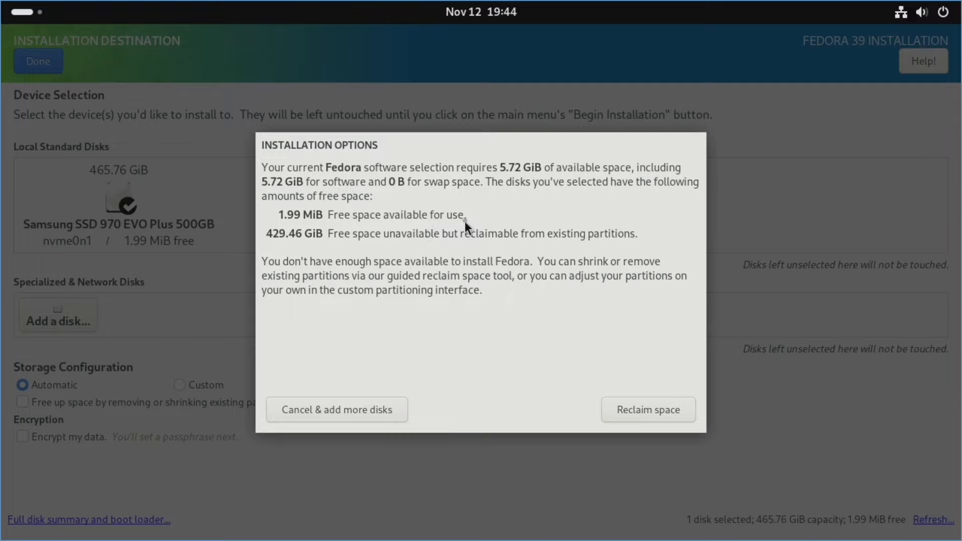
click(650, 408)
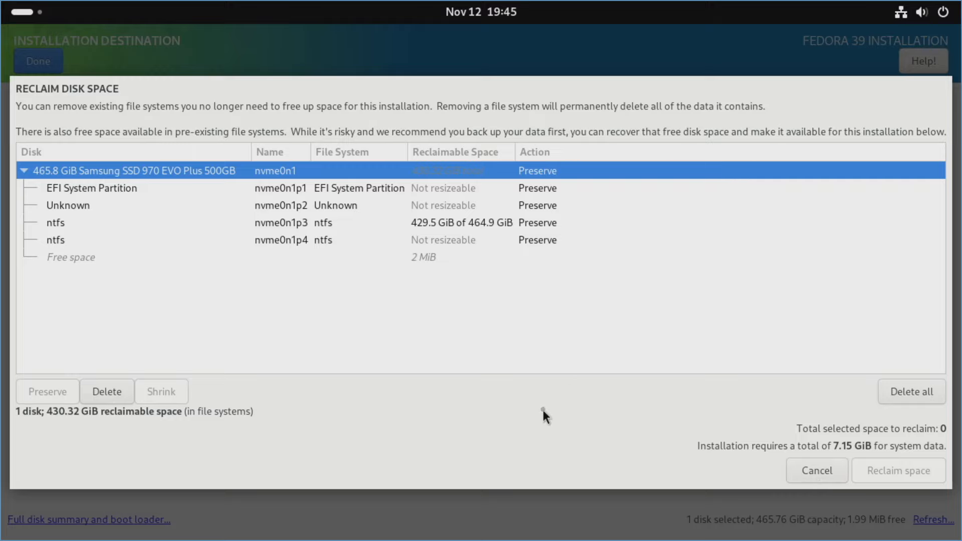
click(942, 15)
click(927, 58)
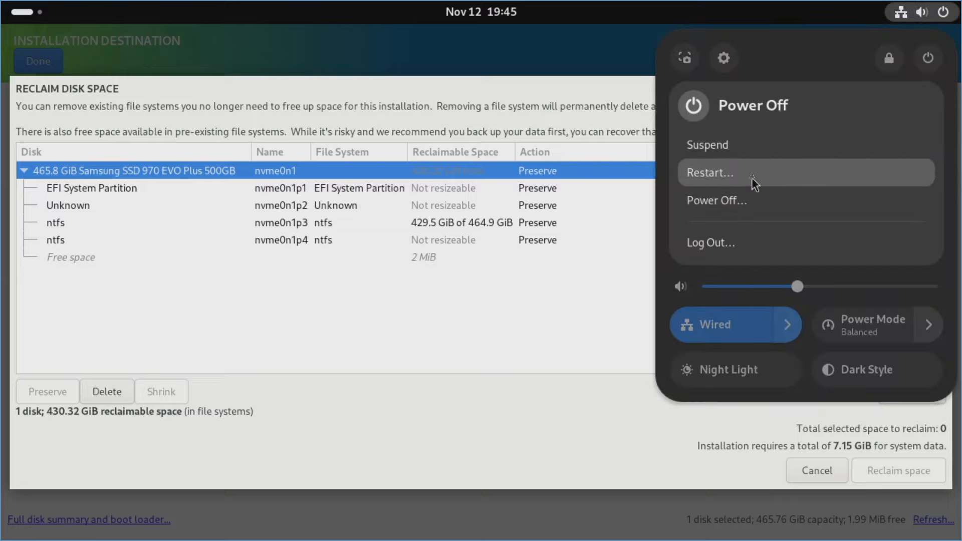
click(543, 306)
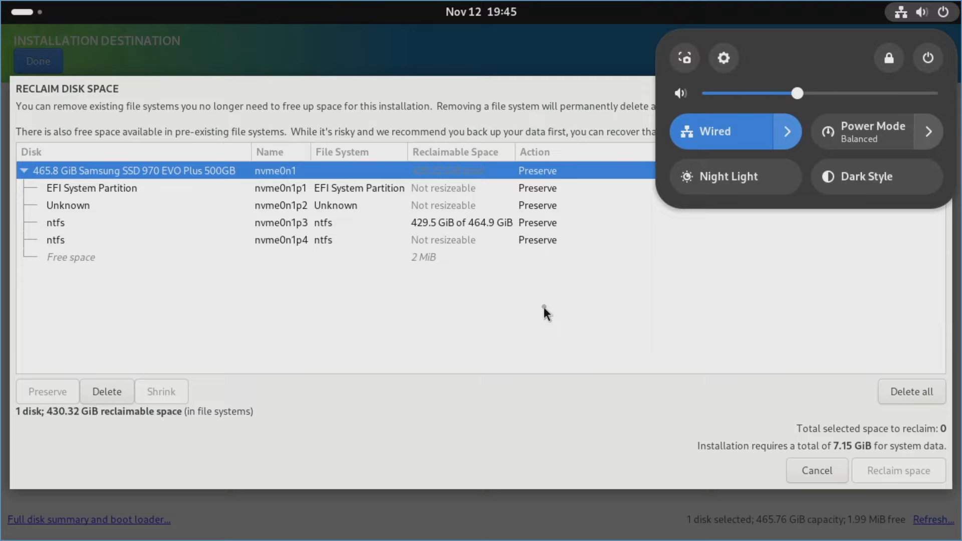
click(543, 307)
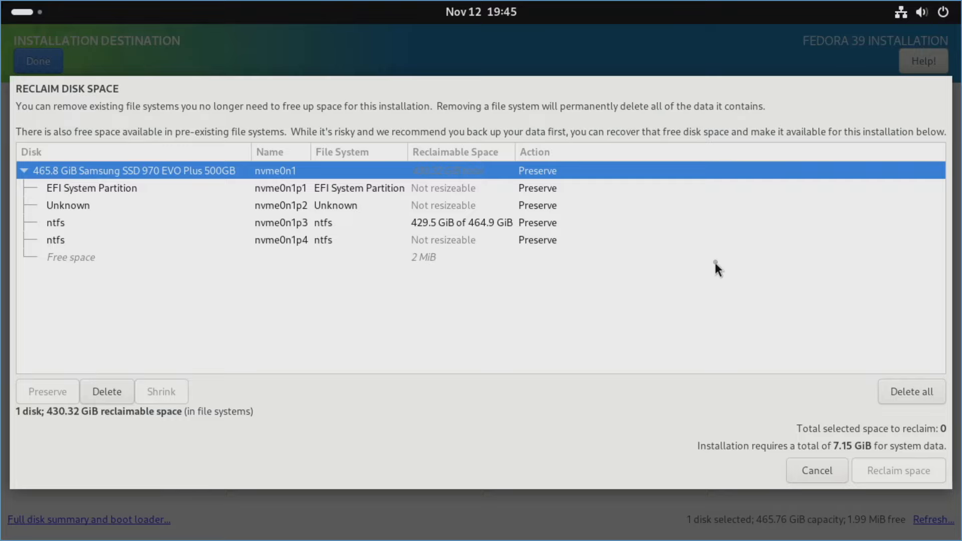
Reclaim the disk space by deleting all existing partitions on the Samsung SSD and begin the installation.
click(891, 392)
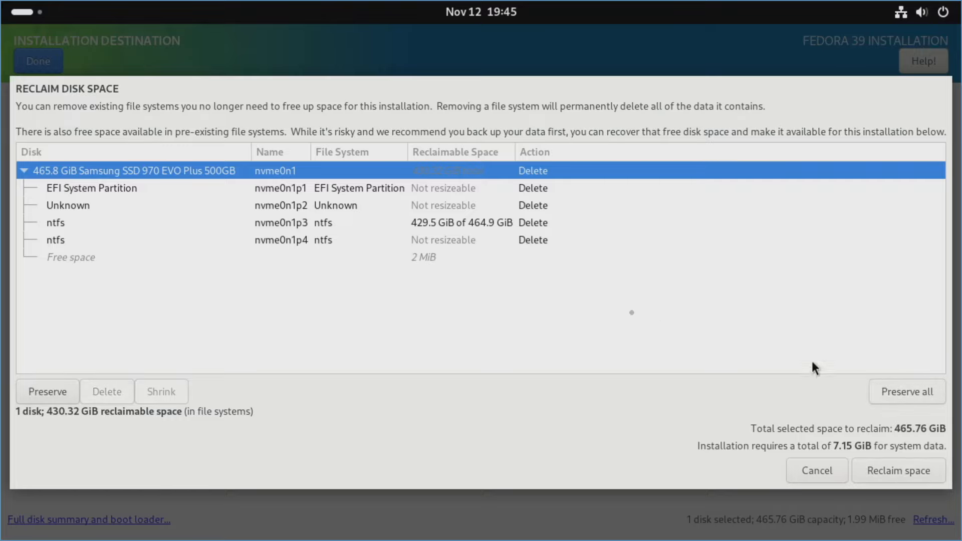
click(900, 473)
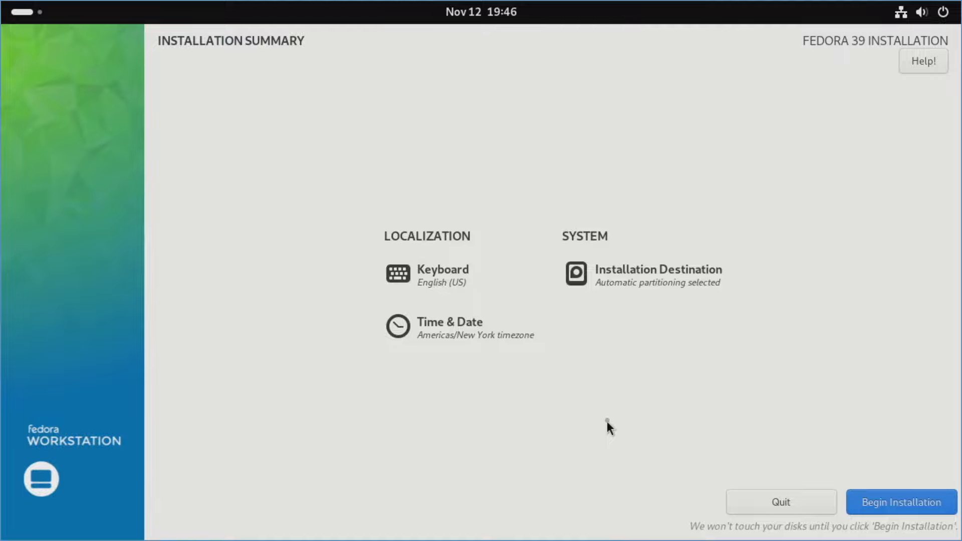
click(906, 506)
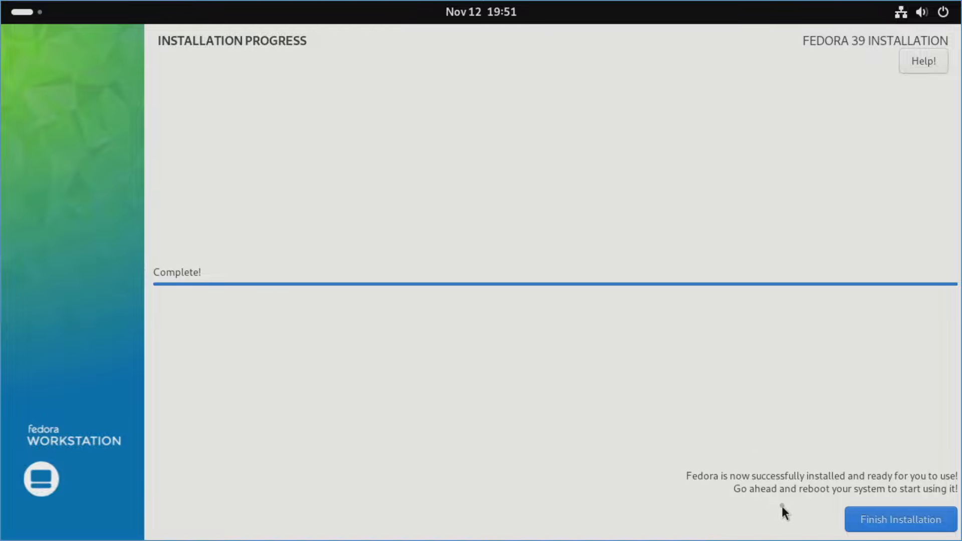
Finish the Fedora installer and restart the computer from the live desktop.
click(890, 526)
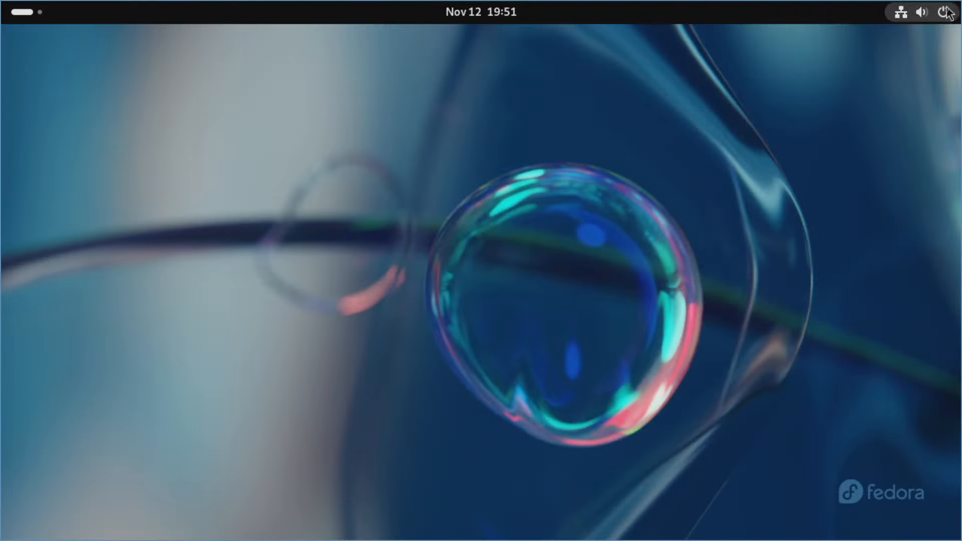
click(947, 12)
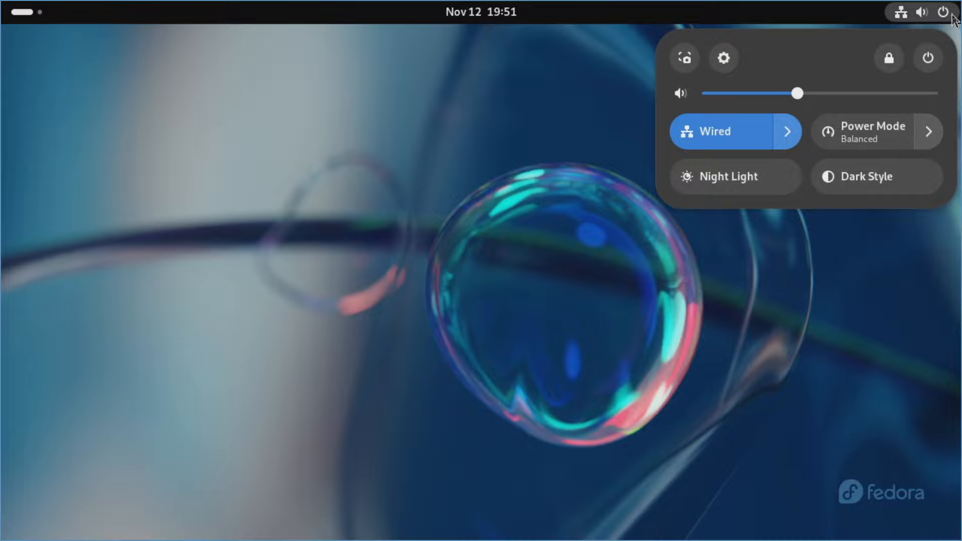
click(929, 60)
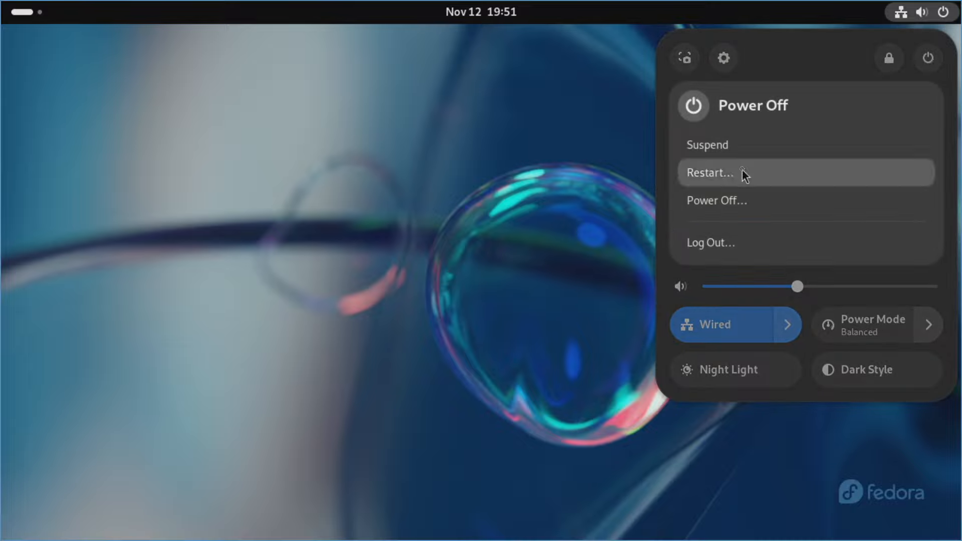
click(740, 171)
click(590, 321)
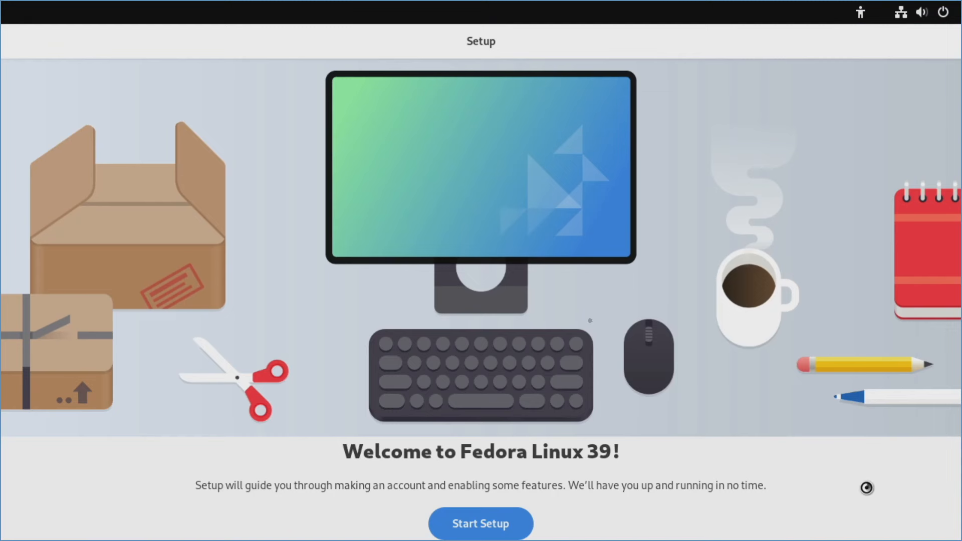
Start the initial setup, keep location services and automatic problem reporting on, and enable third-party repositories.
click(501, 519)
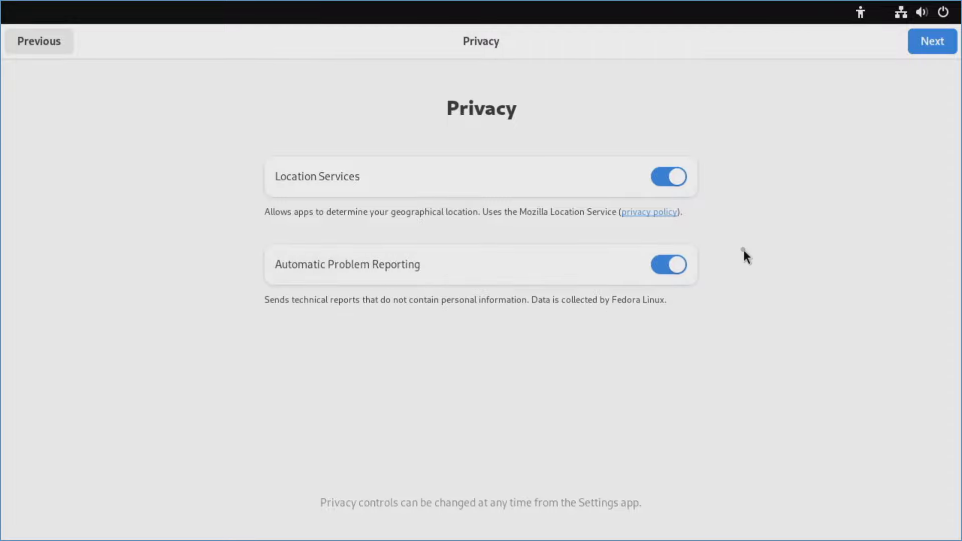
click(939, 46)
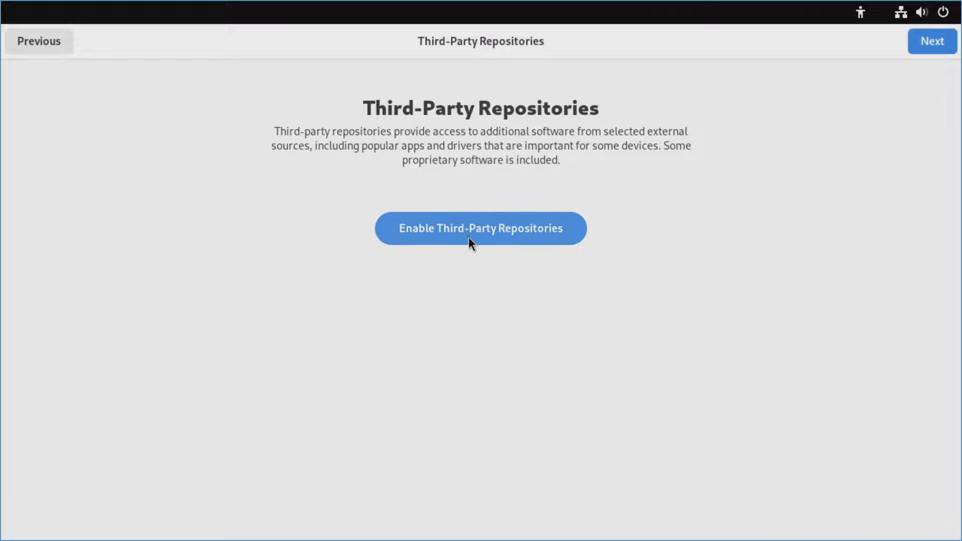
click(486, 228)
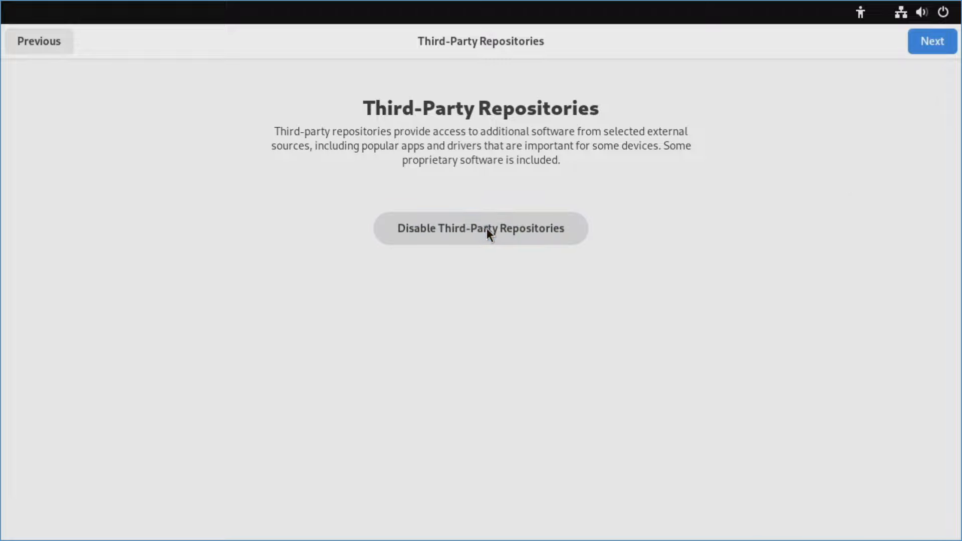
click(927, 46)
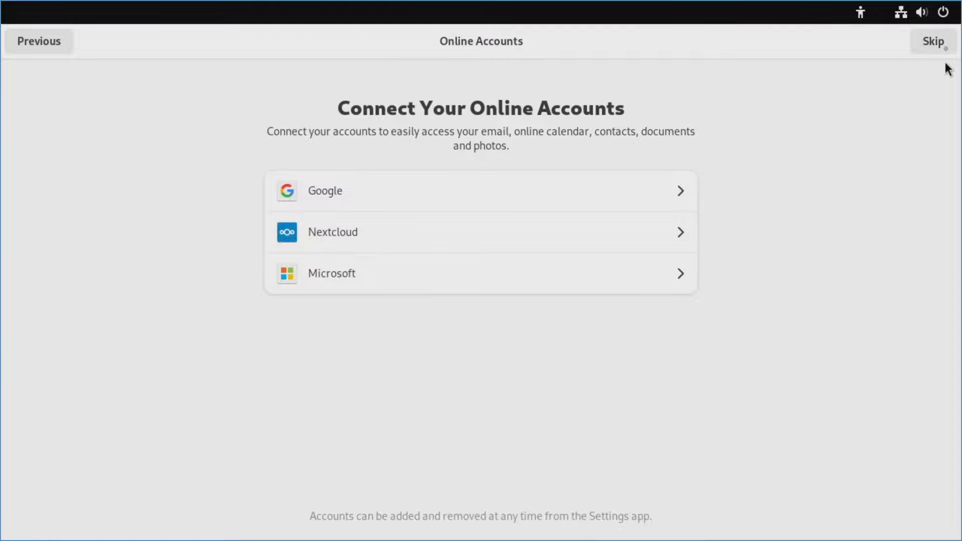
Skip connecting online accounts and enter the full name for the new user account.
click(946, 47)
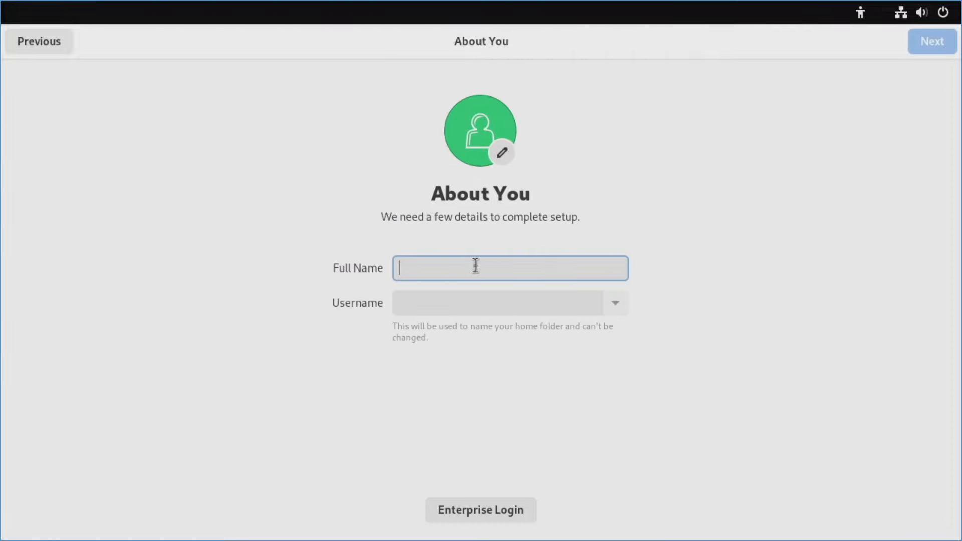
text(Digital Scriptorium)
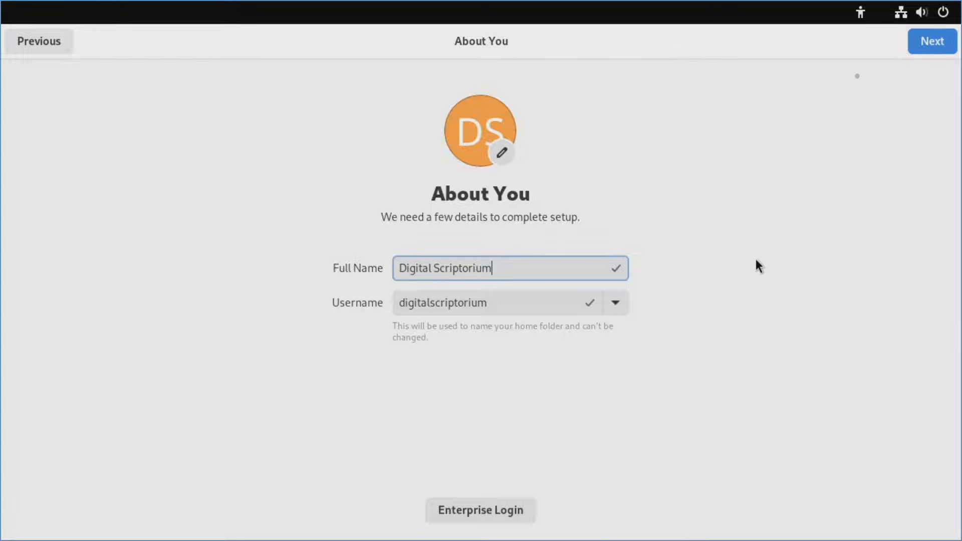
click(927, 47)
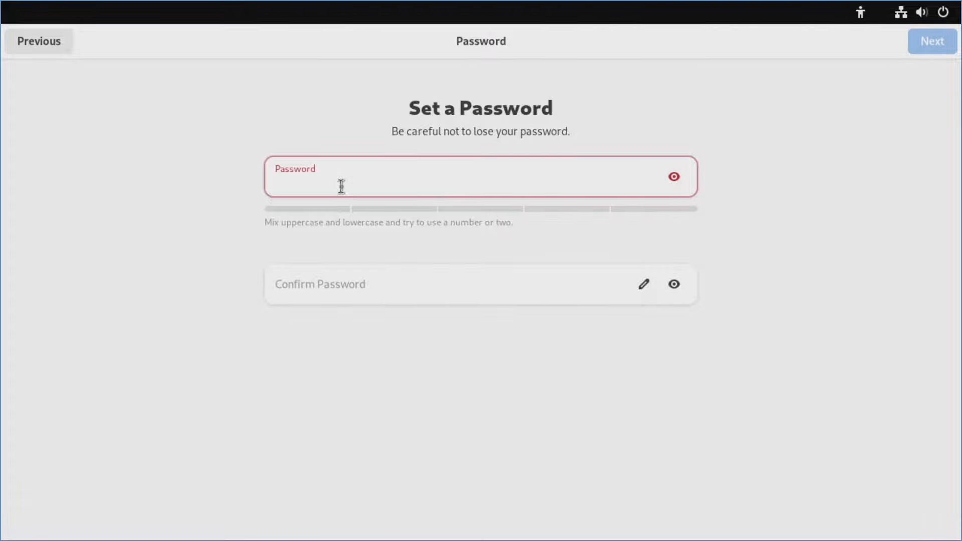
Enter and confirm the password for the new user account.
text(****************)
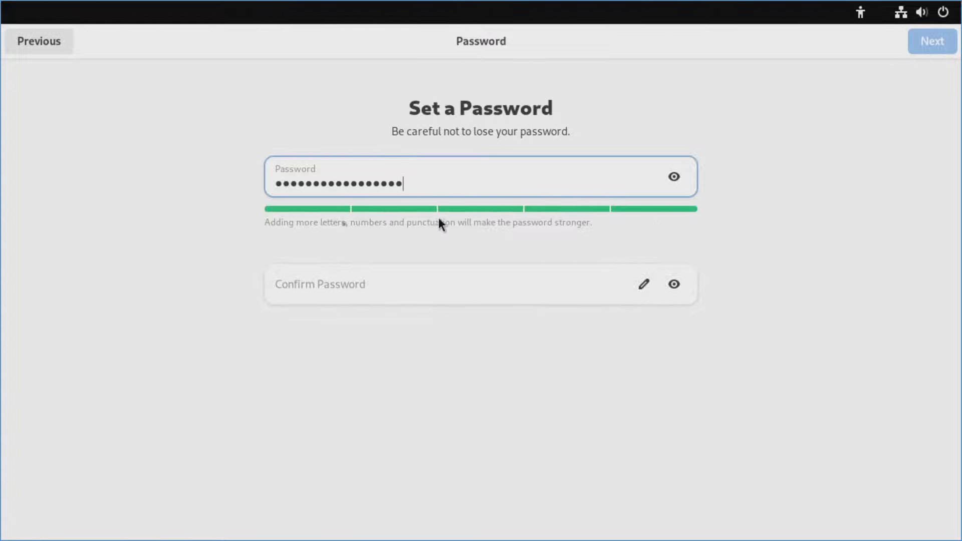
click(393, 286)
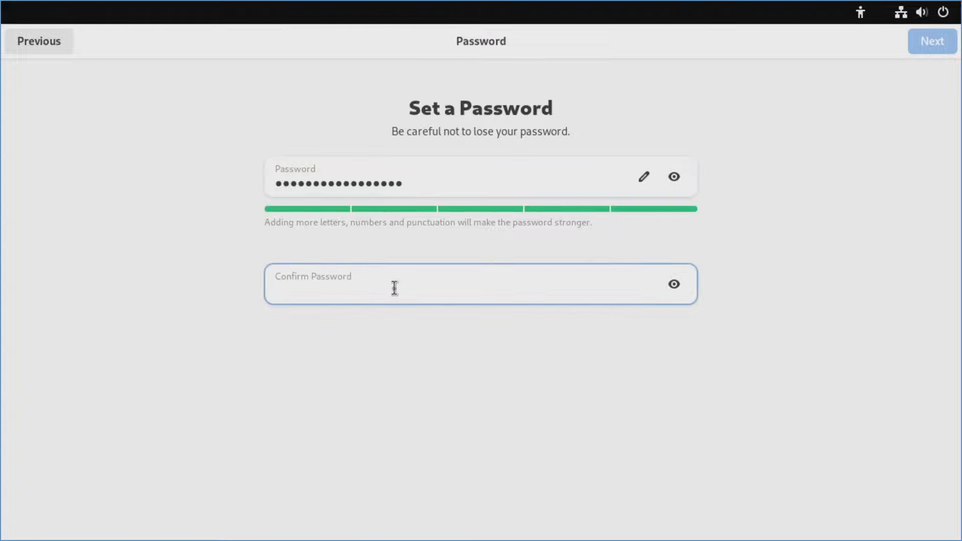
text(•)
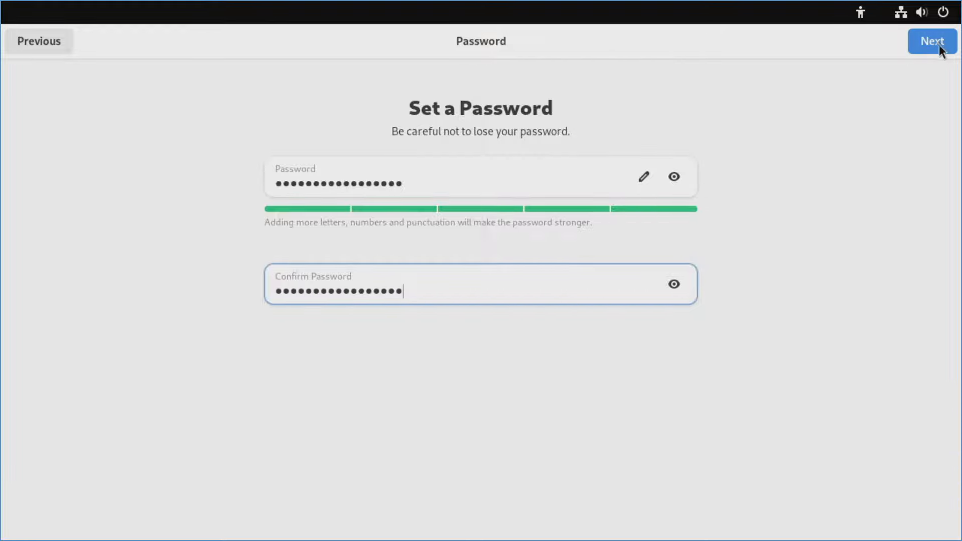
click(939, 43)
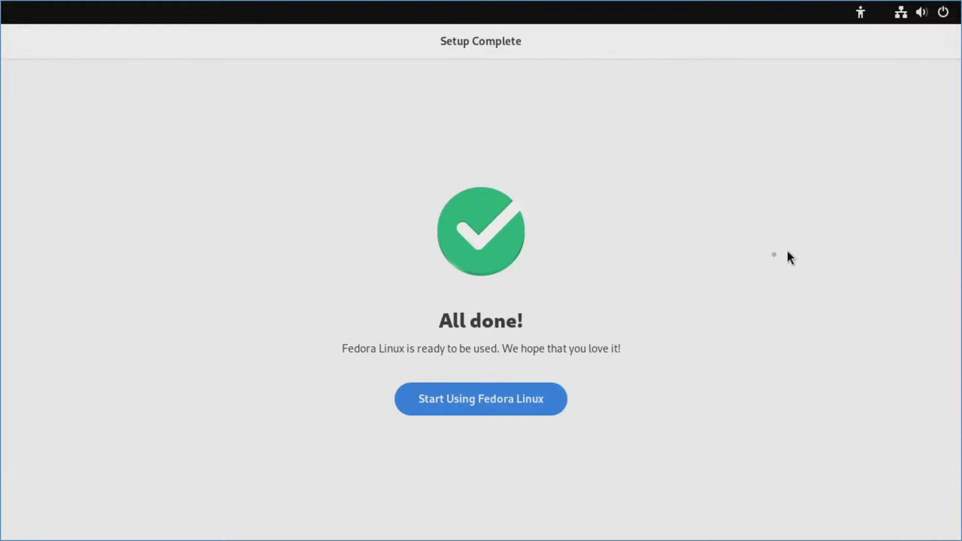
Start using Fedora Linux, decline the GNOME 45 tour and go to the empty desktop.
click(448, 402)
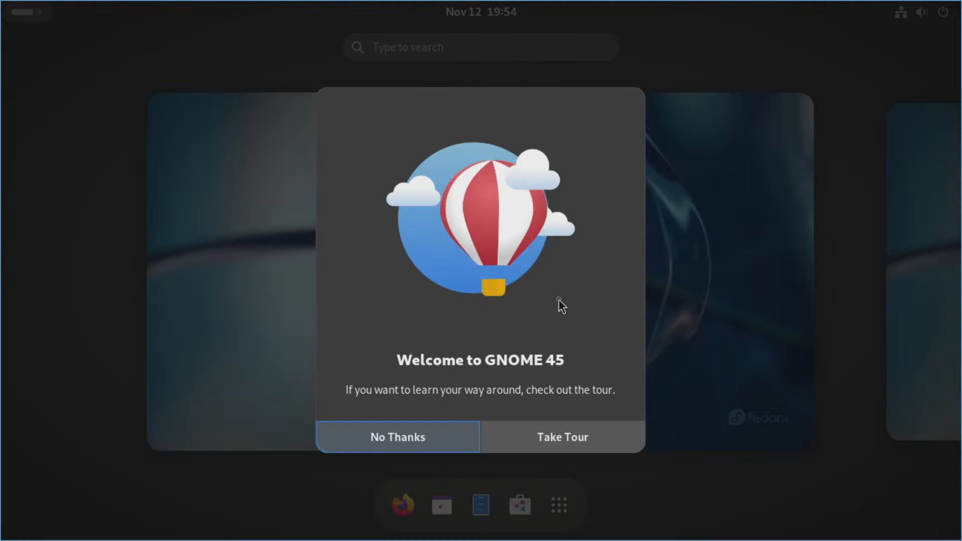
click(368, 440)
click(614, 361)
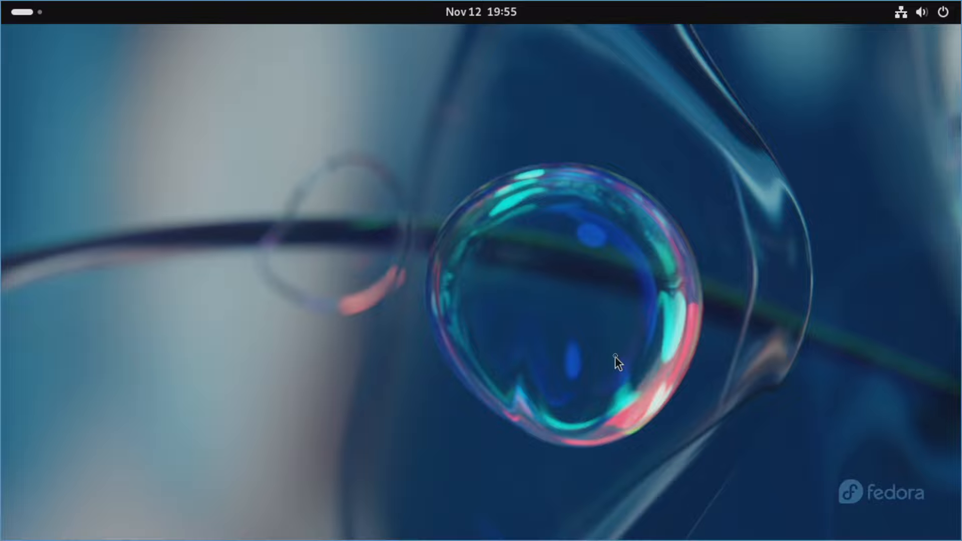
Set the display resolution to 1920 × 1080 (16:9), keep the new display settings and close the settings window.
right_click(544, 190)
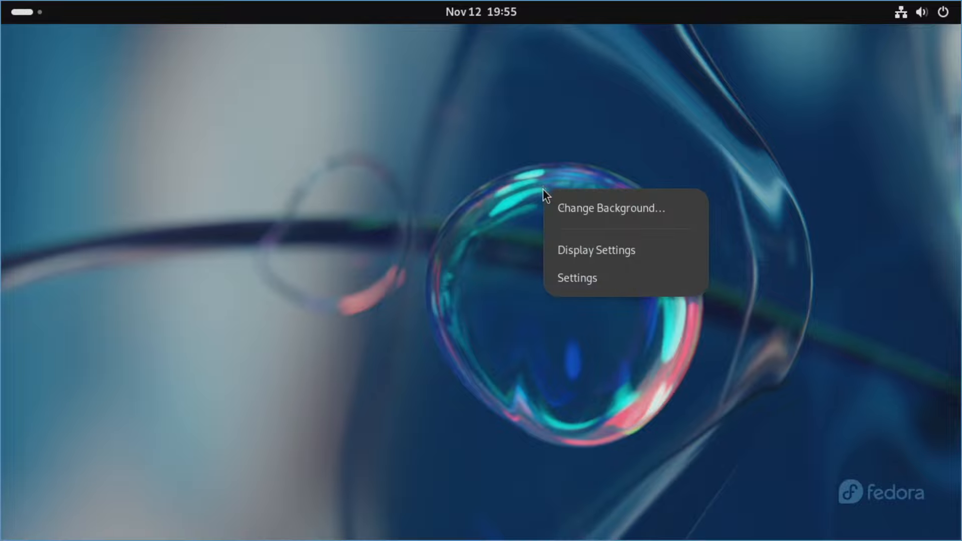
click(606, 254)
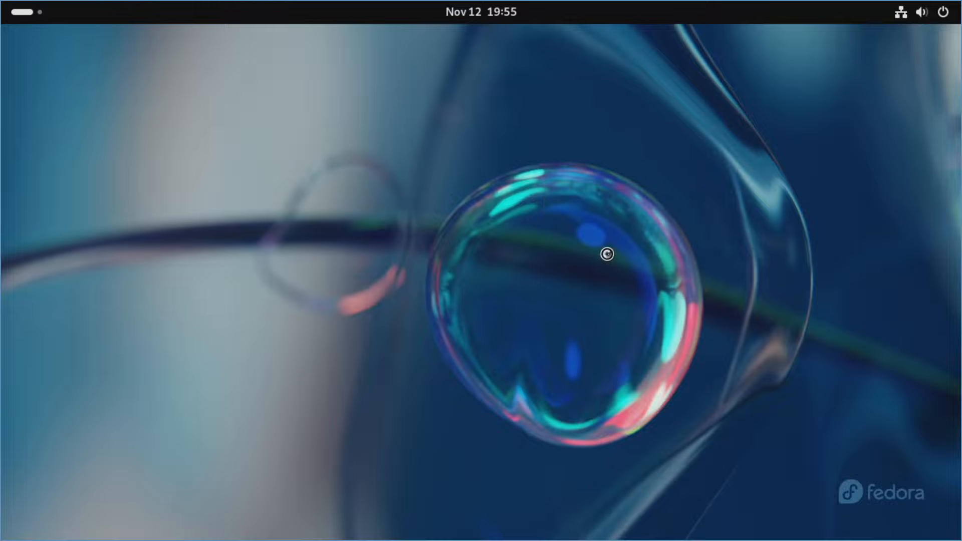
click(765, 151)
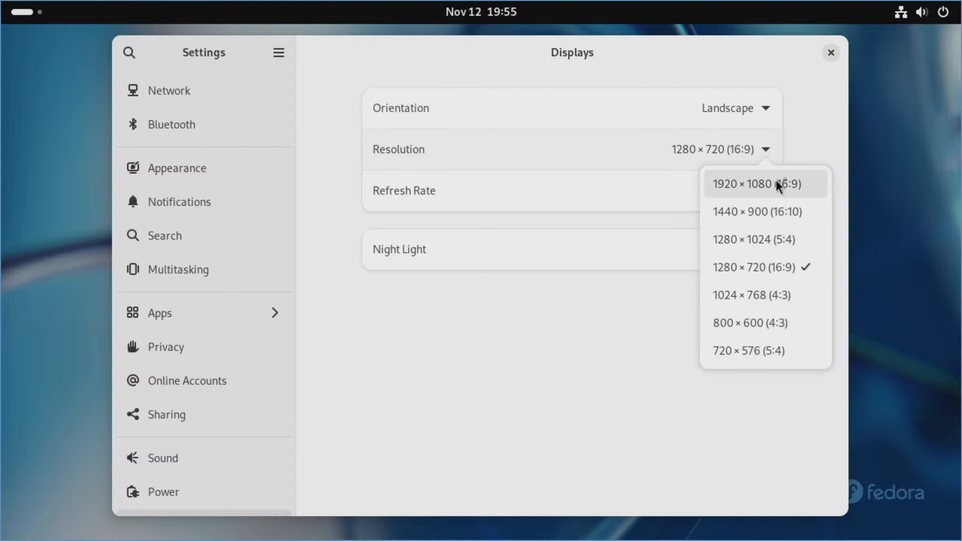
click(791, 184)
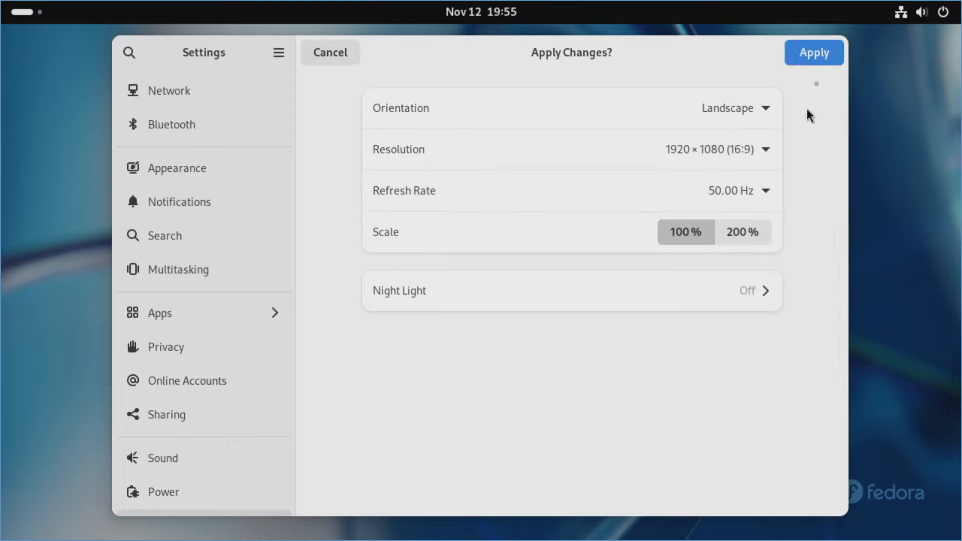
click(823, 57)
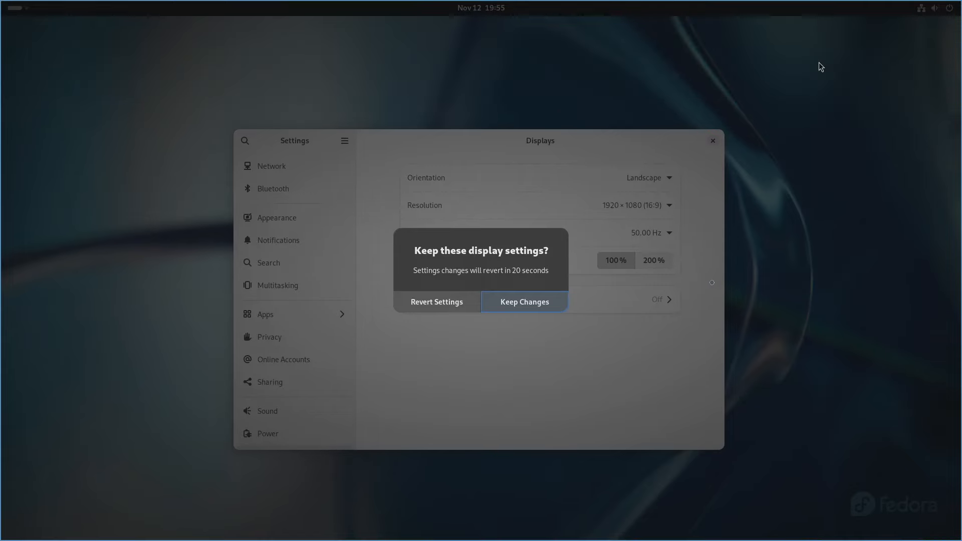
click(512, 305)
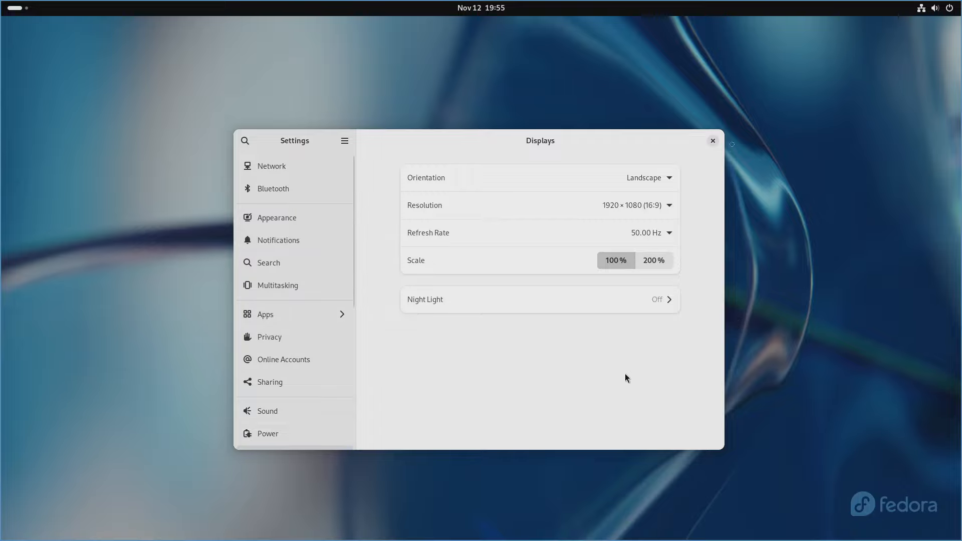
click(713, 141)
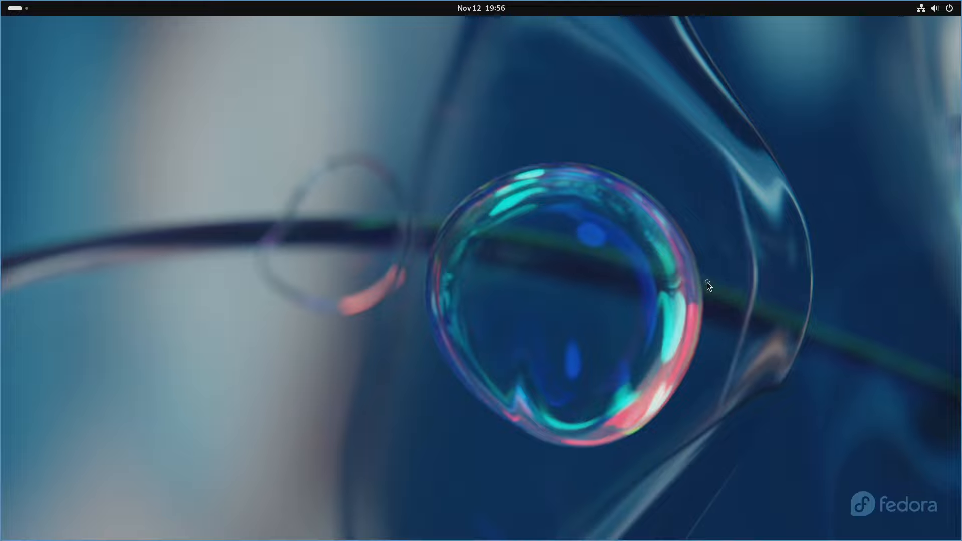
Review the power-off options, then lock the screen and unlock it with the account password.
click(951, 10)
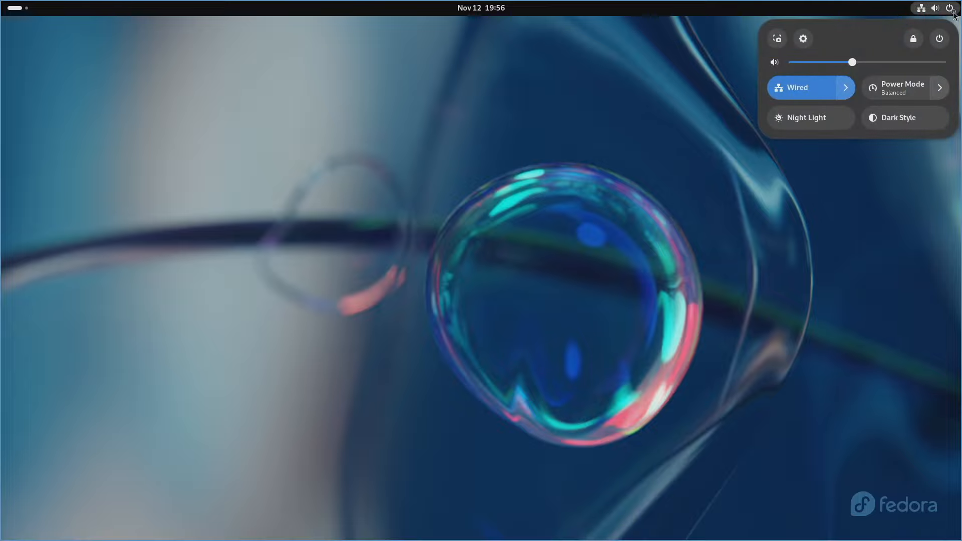
click(939, 40)
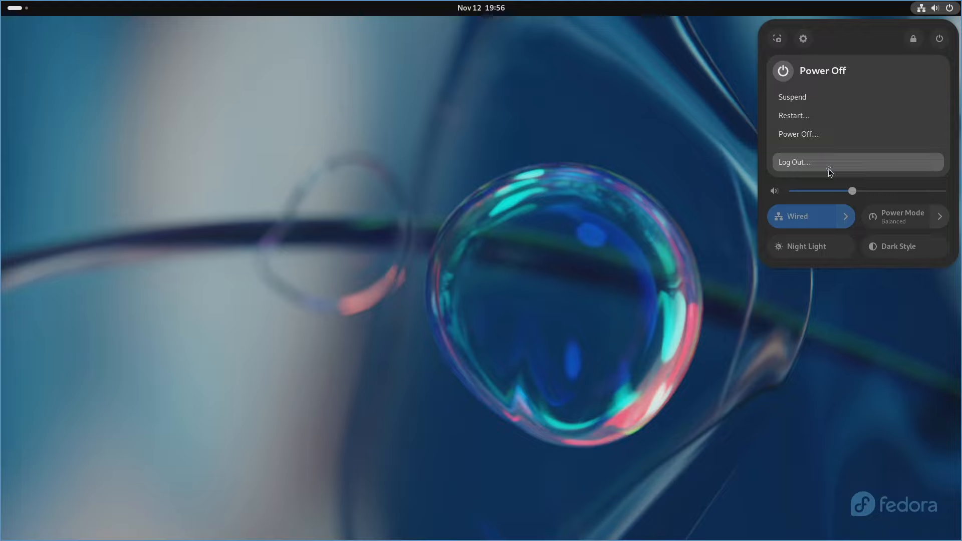
click(857, 44)
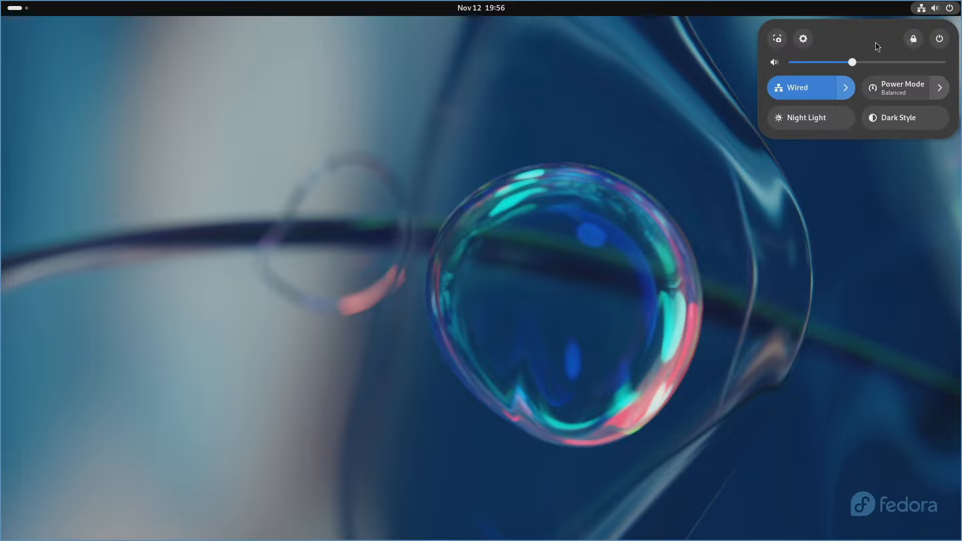
click(909, 40)
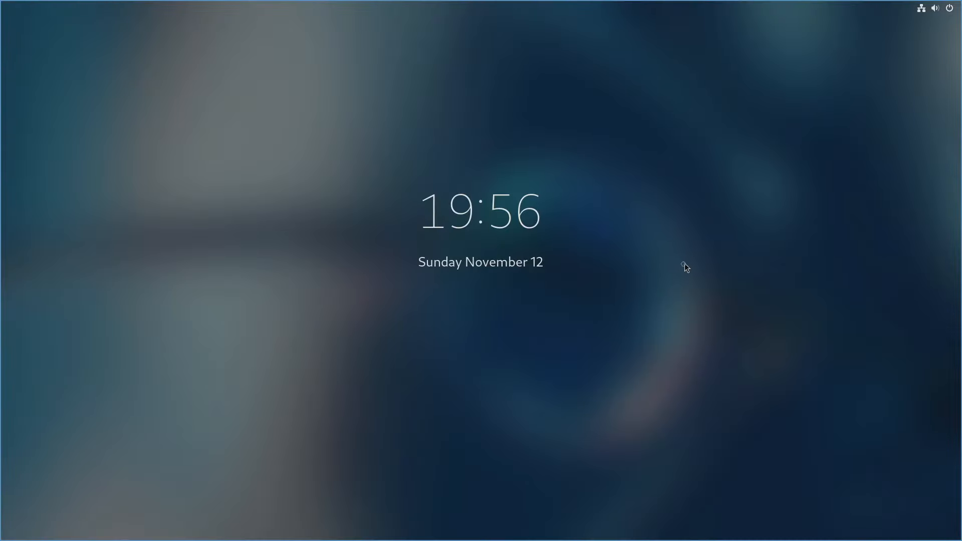
click(683, 264)
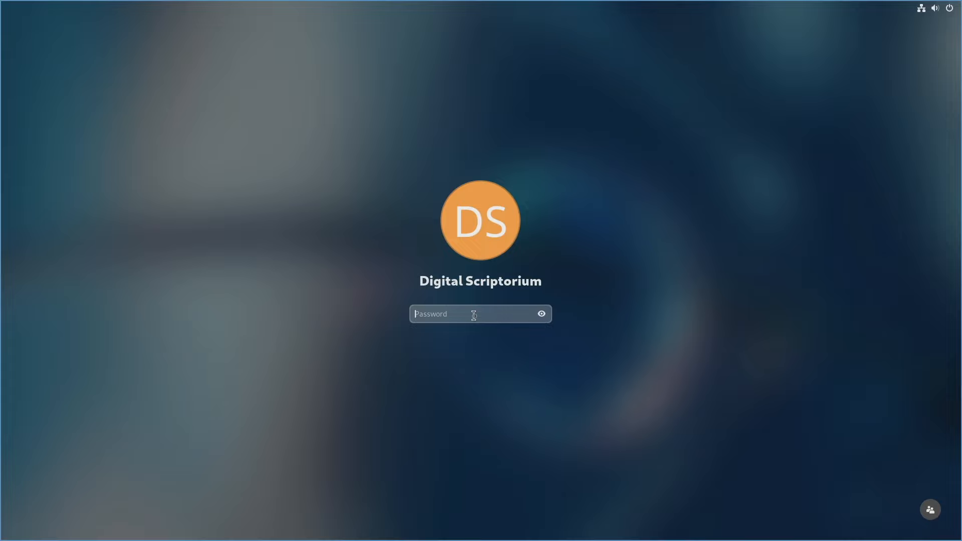
View the options for the wired network connection in the quick settings.
click(940, 9)
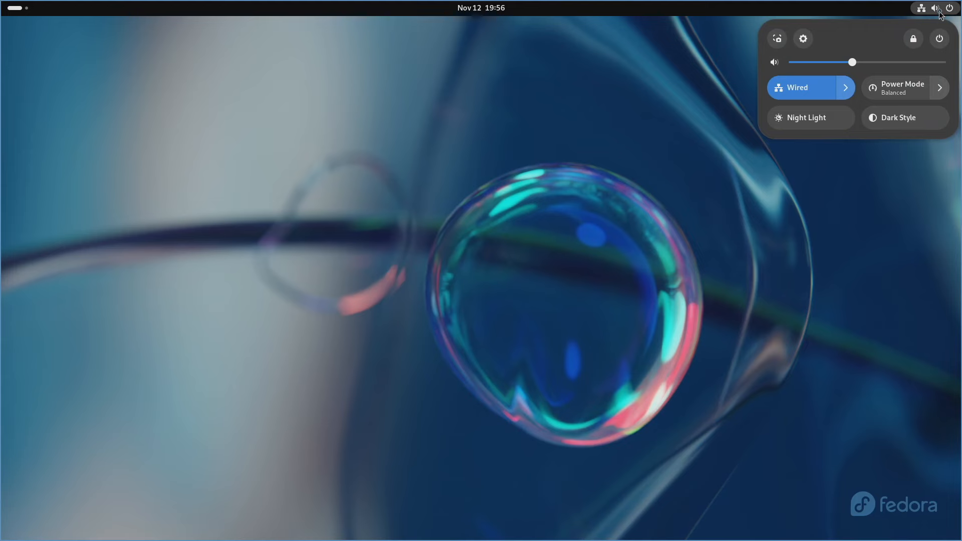
click(846, 89)
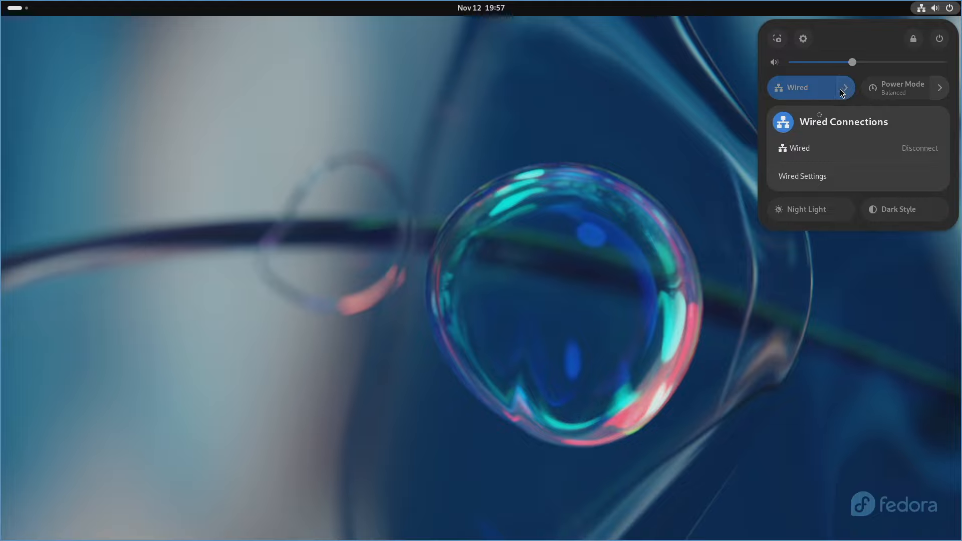
click(846, 88)
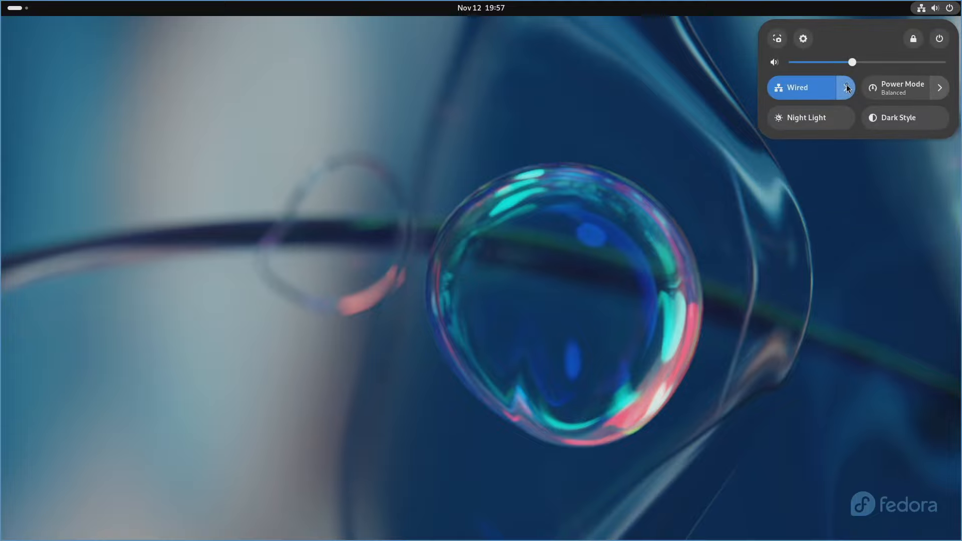
Look through the available power modes and the full Power settings, and close the settings window.
click(941, 89)
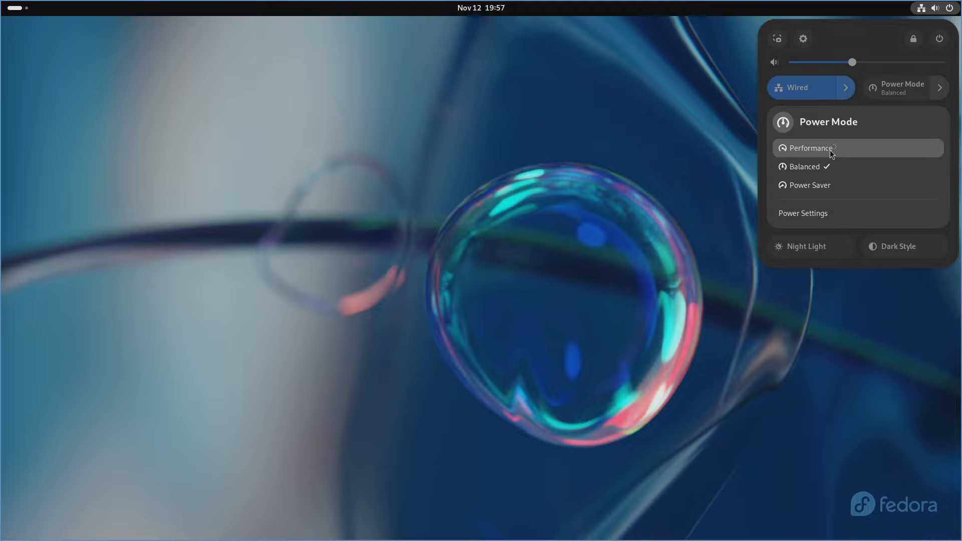
click(860, 40)
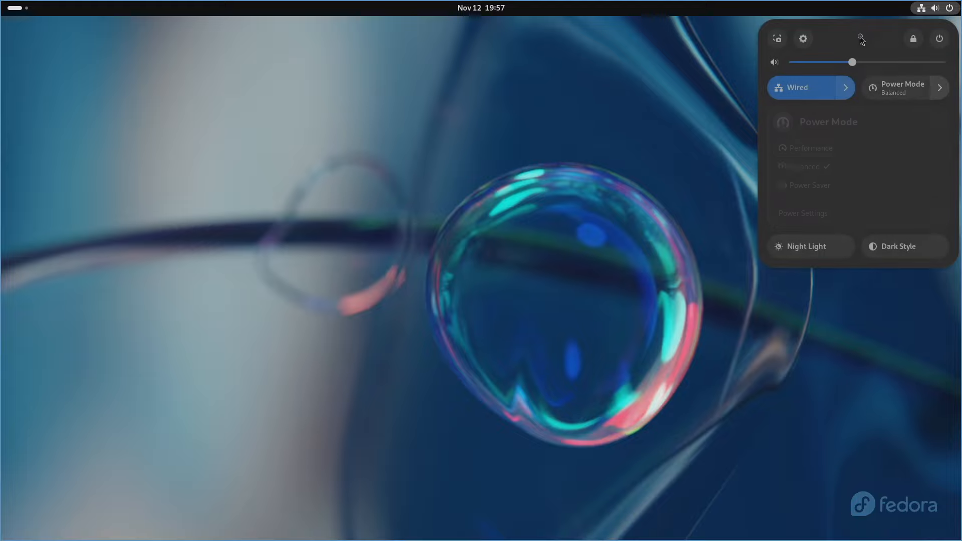
click(816, 214)
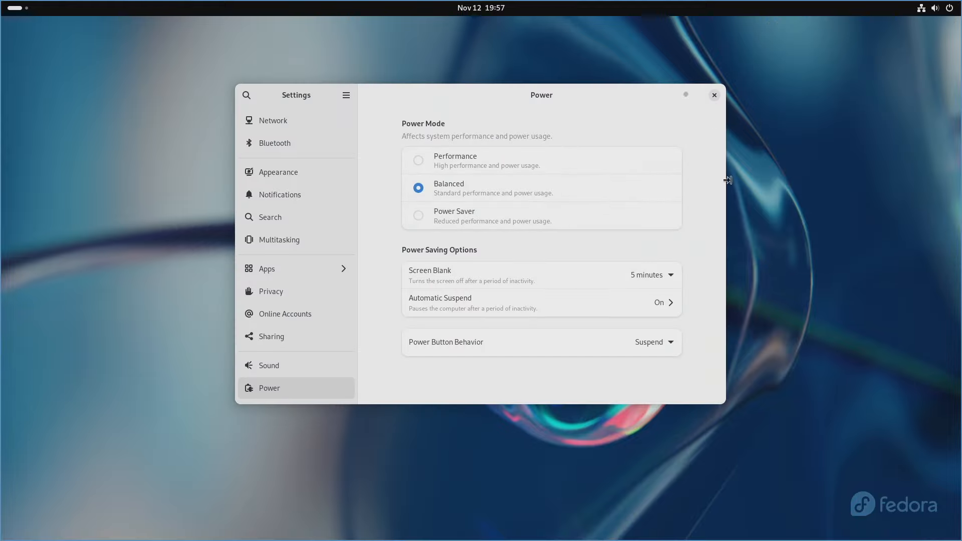
click(715, 94)
Turn Night Light on to preview its effect and switch it off again.
key(super+s)
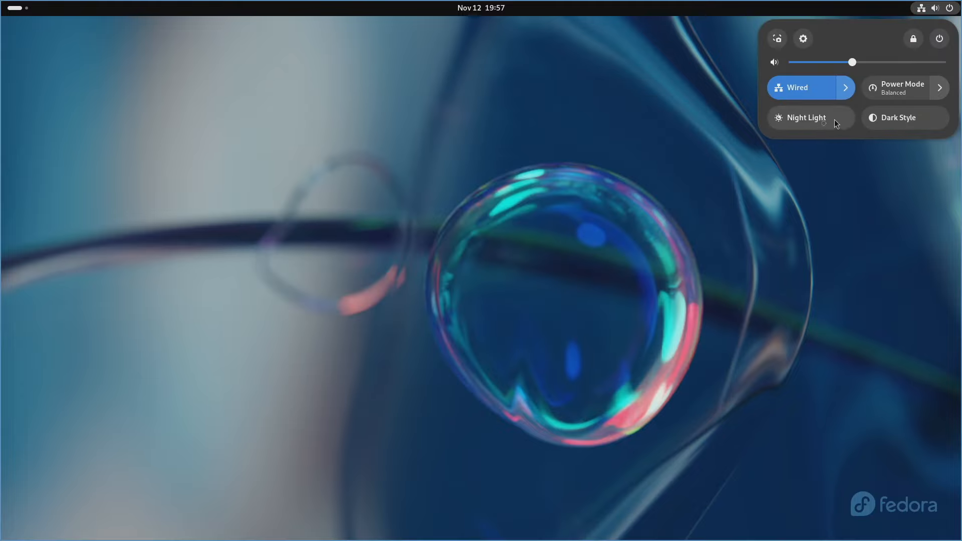
click(819, 118)
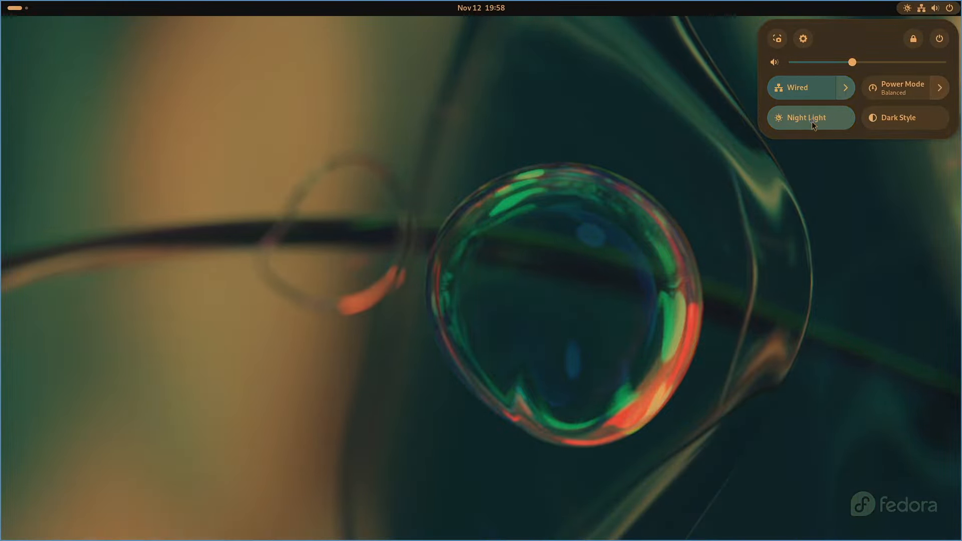
click(811, 121)
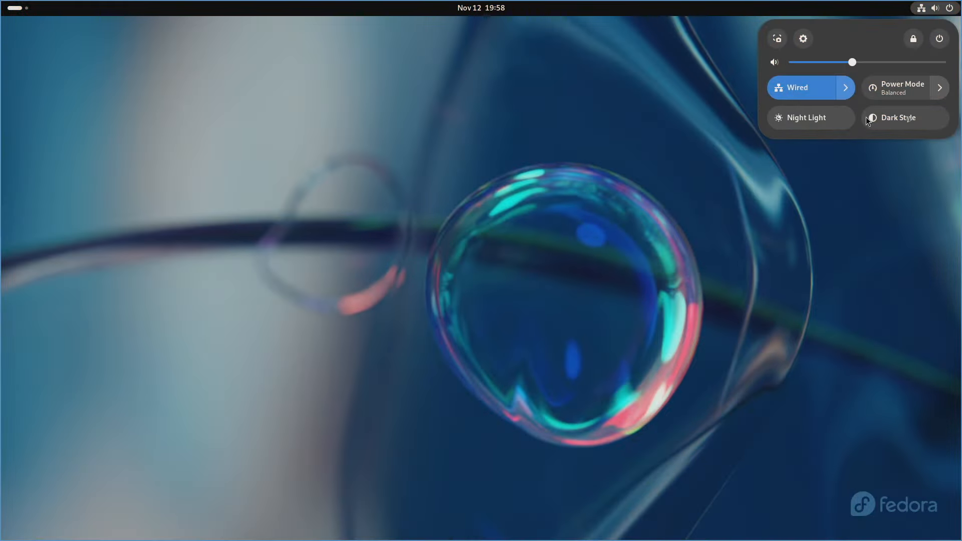
Enable Dark Style for the desktop and slightly lower the system volume, toggling mute on and off.
click(910, 123)
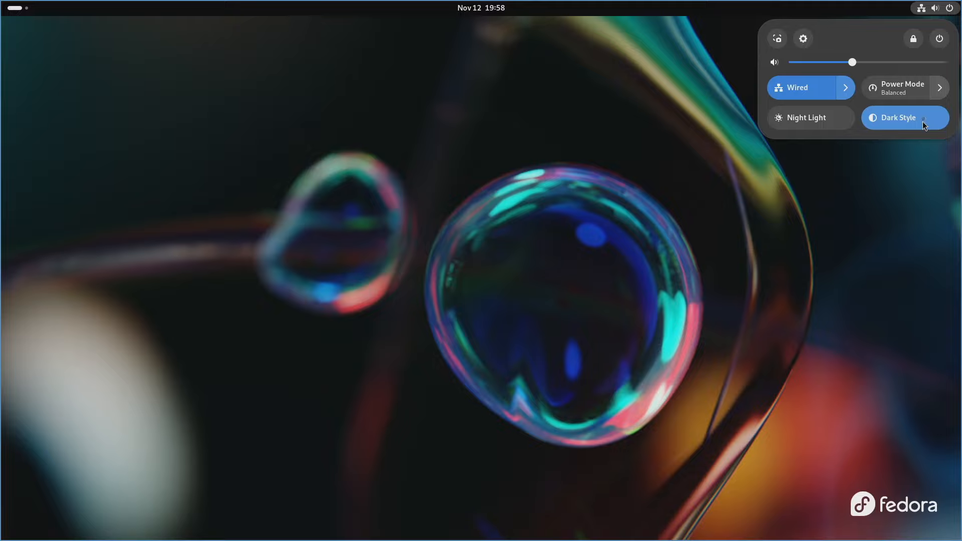
drag(824, 62, 843, 62)
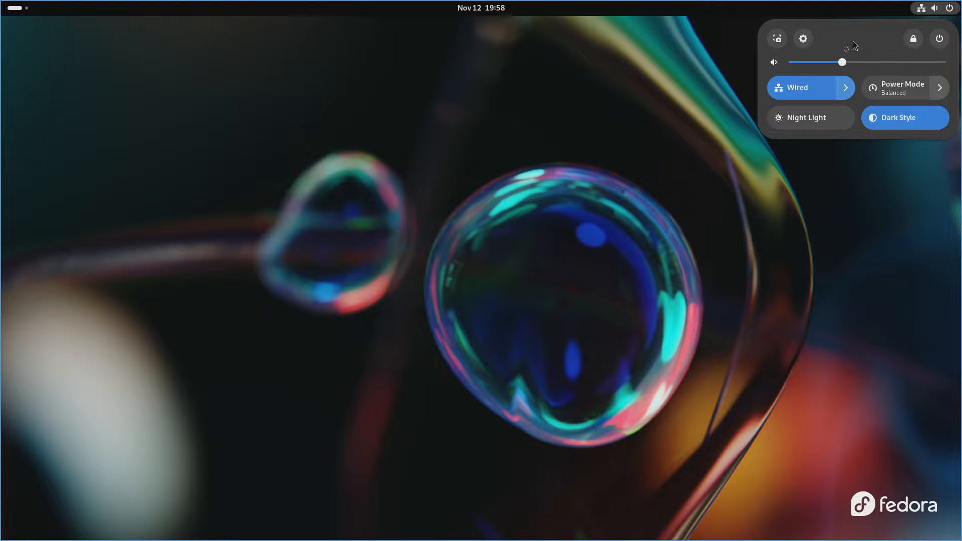
click(774, 62)
click(774, 63)
Open the full system settings from the quick settings and close them again.
click(801, 40)
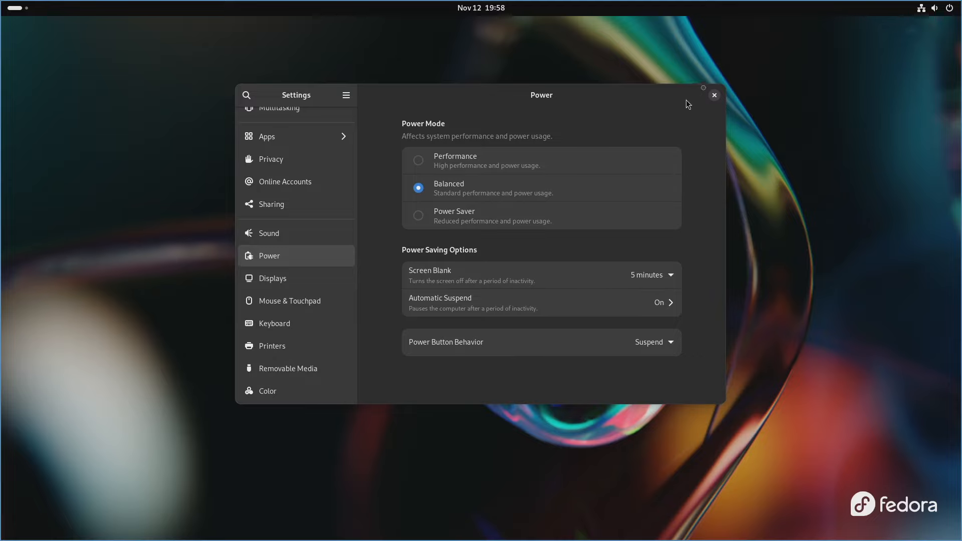
click(713, 95)
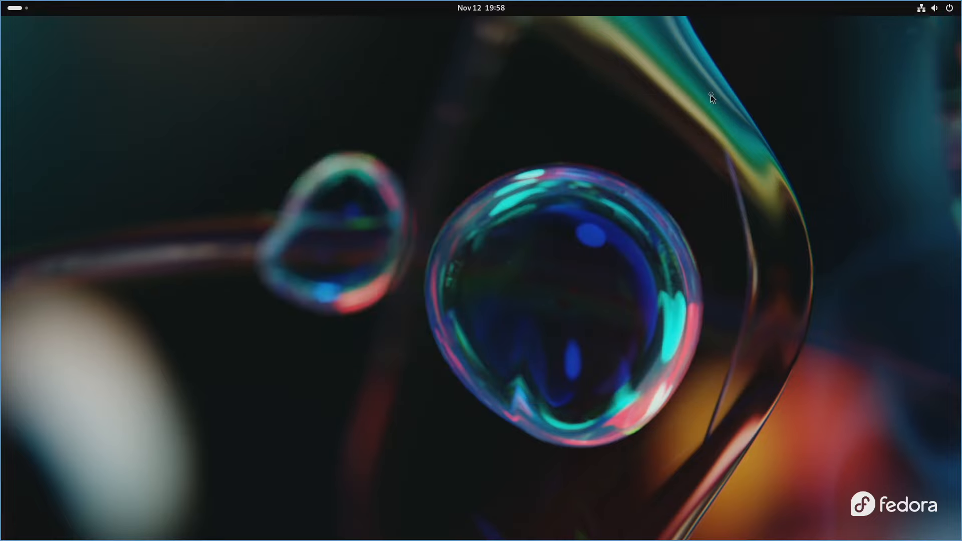
Start the screenshot tool, try full-screen capture, and resize the selection area across the two bubbles in the wallpaper.
click(928, 10)
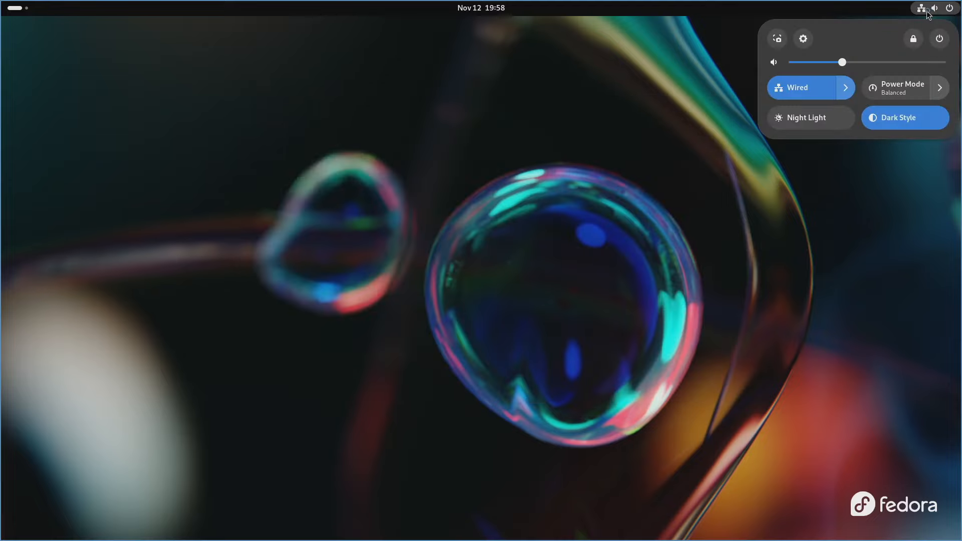
click(775, 39)
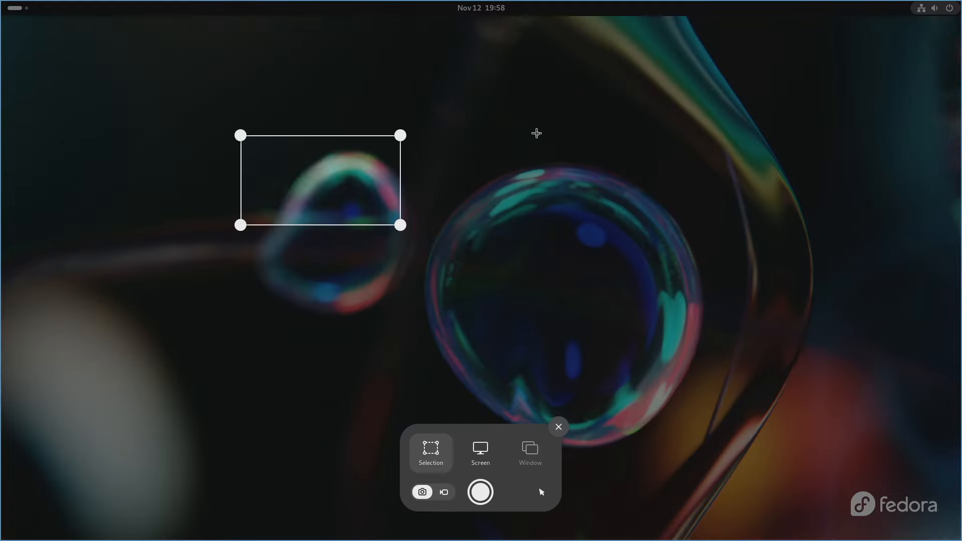
drag(400, 225, 722, 397)
click(483, 449)
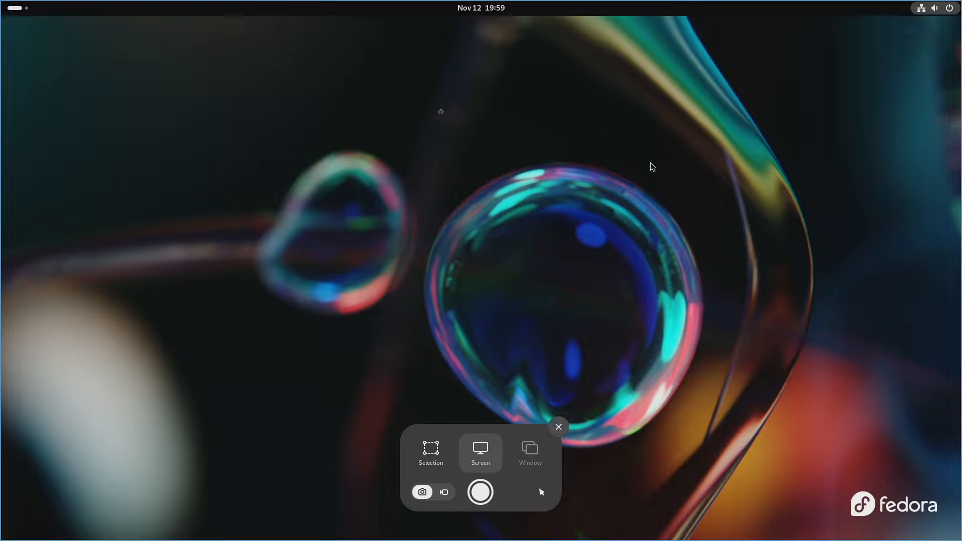
click(419, 460)
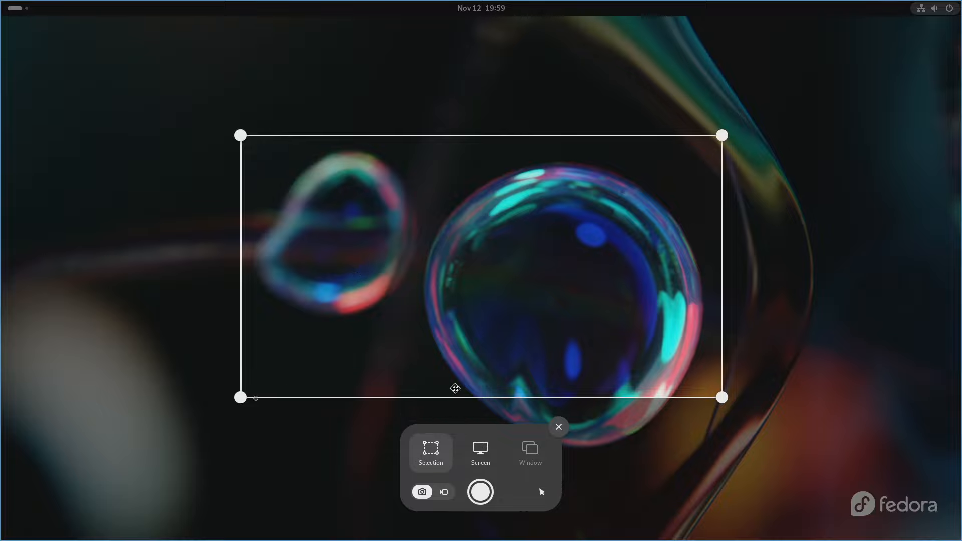
drag(238, 395, 217, 337)
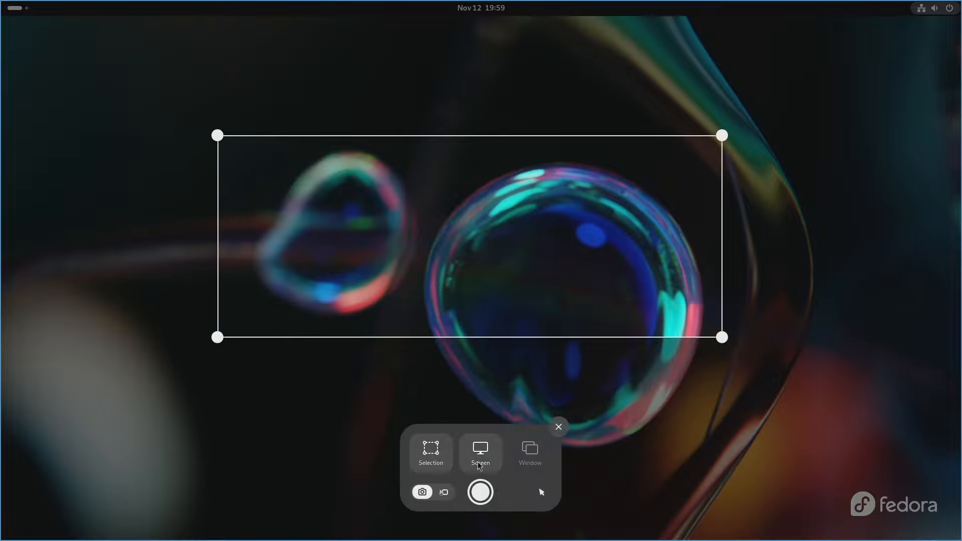
Try the screen recording mode, return to screenshot mode and close the screenshot tool without capturing.
click(443, 493)
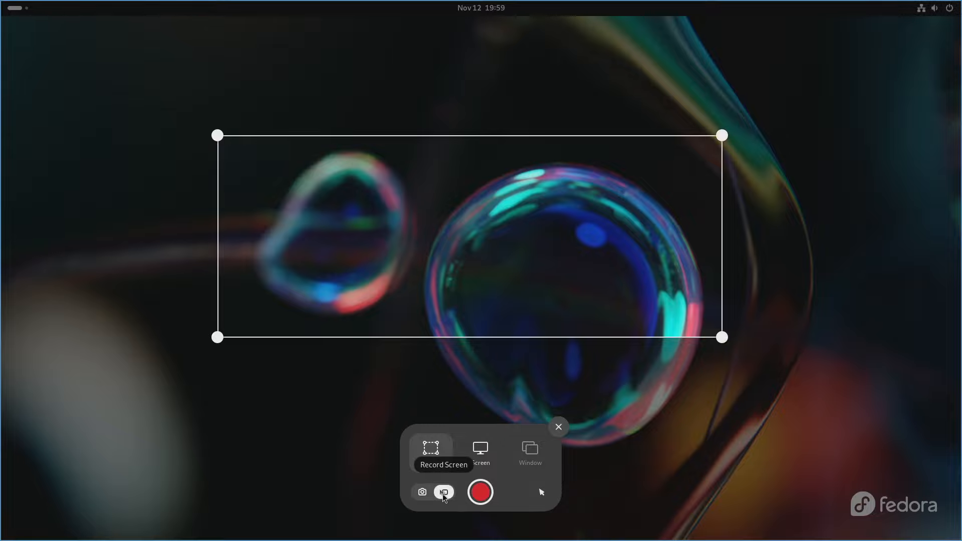
click(422, 492)
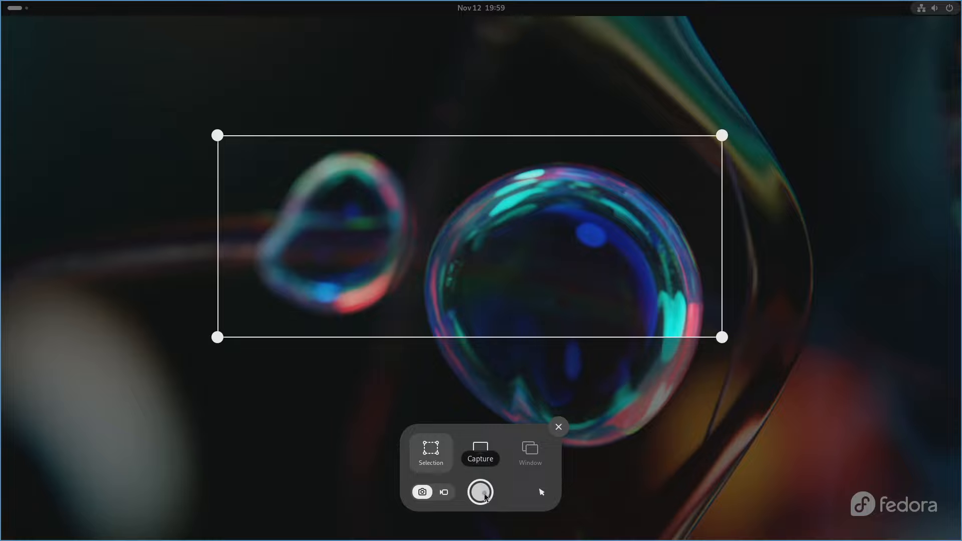
click(559, 428)
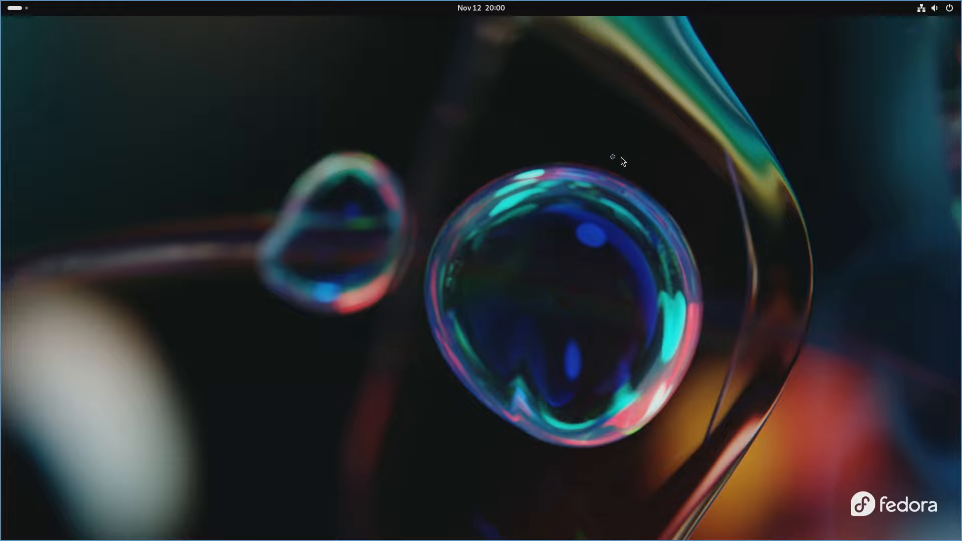
Show the Activities overview and launch the Files application.
click(17, 11)
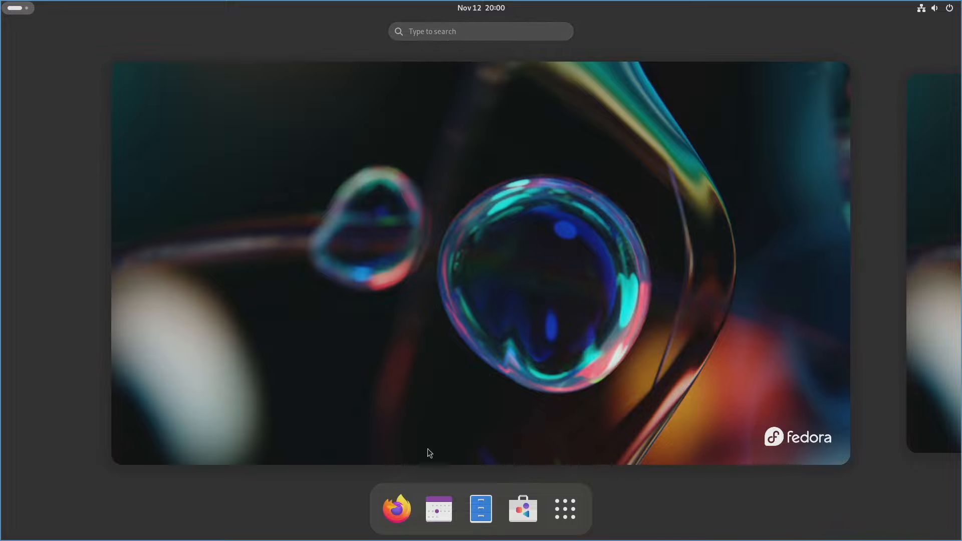
click(486, 521)
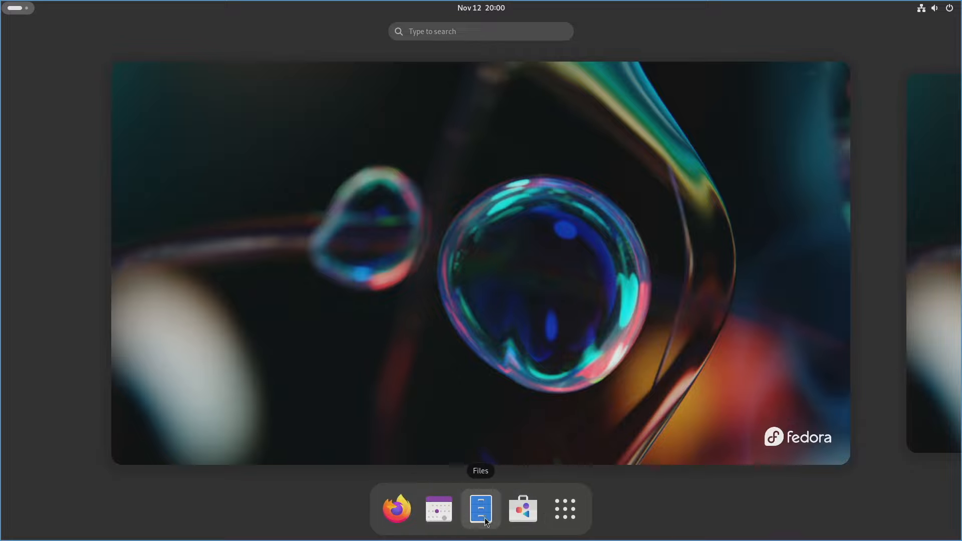
Launch Firefox, go through its welcome setup while skipping the data import and mobile steps, and close the browser.
click(404, 519)
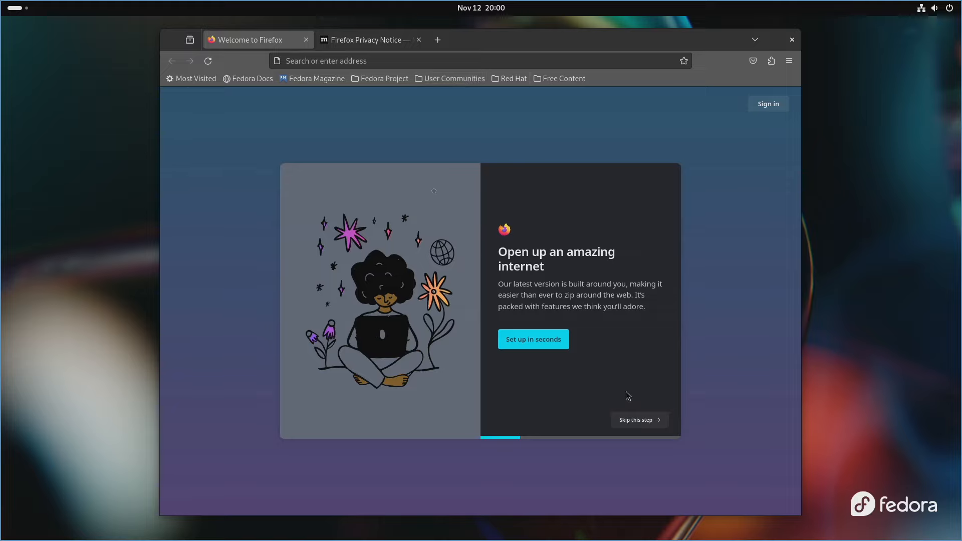
click(533, 341)
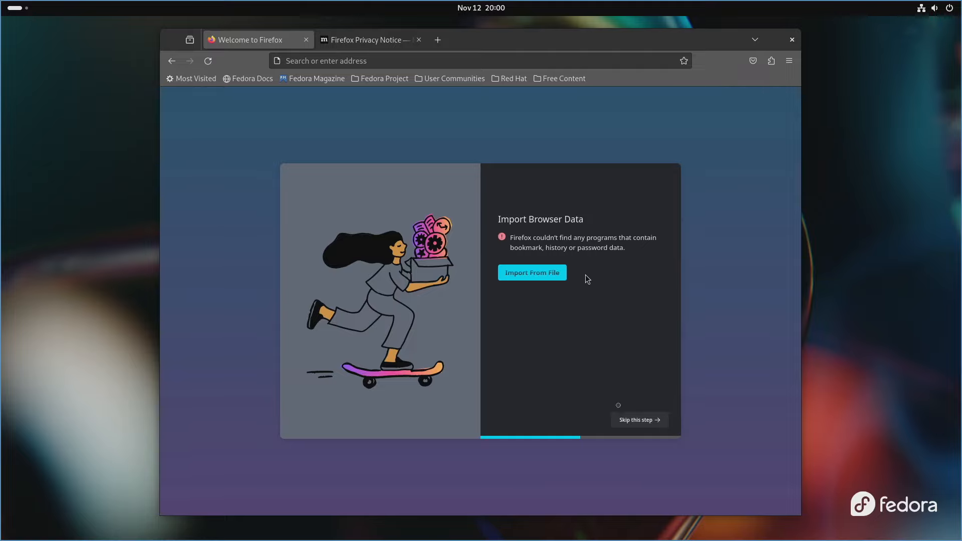
click(635, 425)
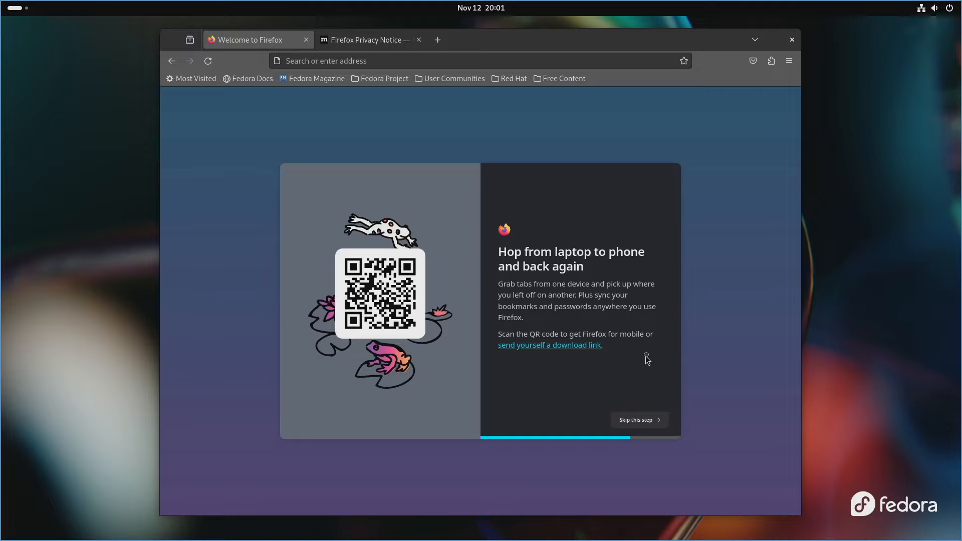
click(644, 423)
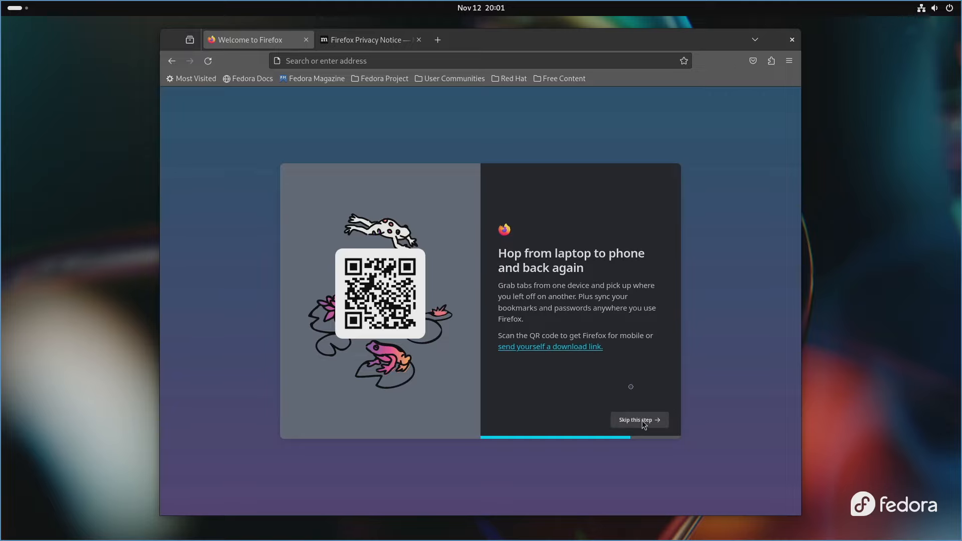
click(530, 354)
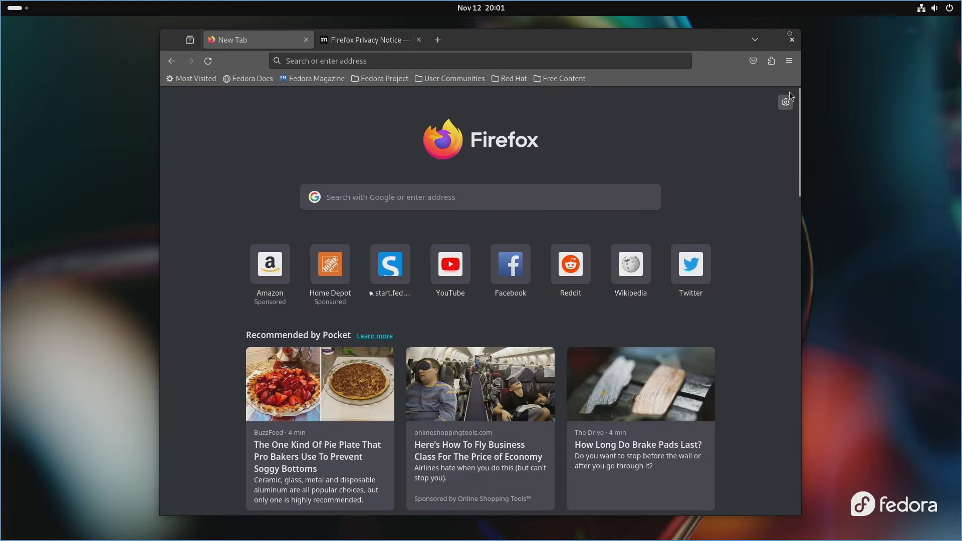
click(791, 39)
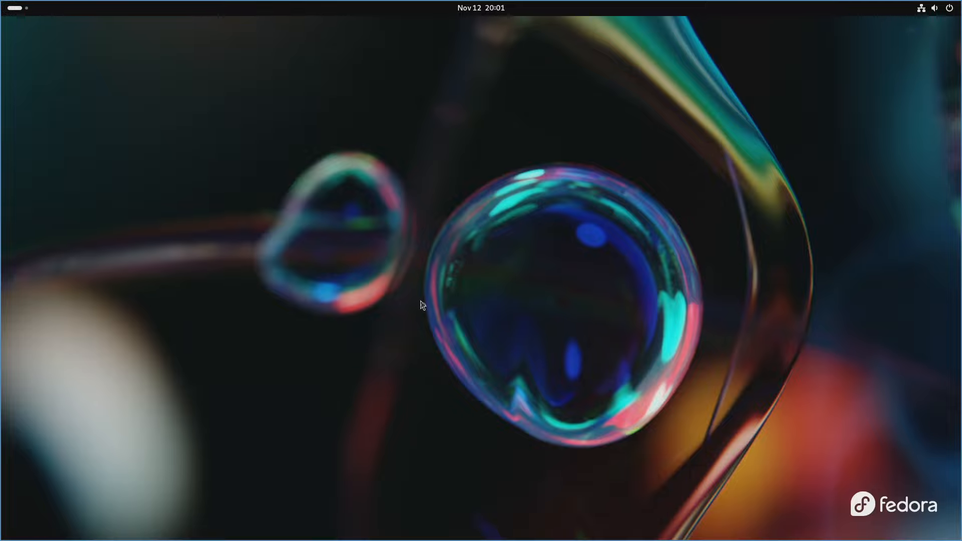
Open the Calendar application, compare its week and month views, and close it.
key(super)
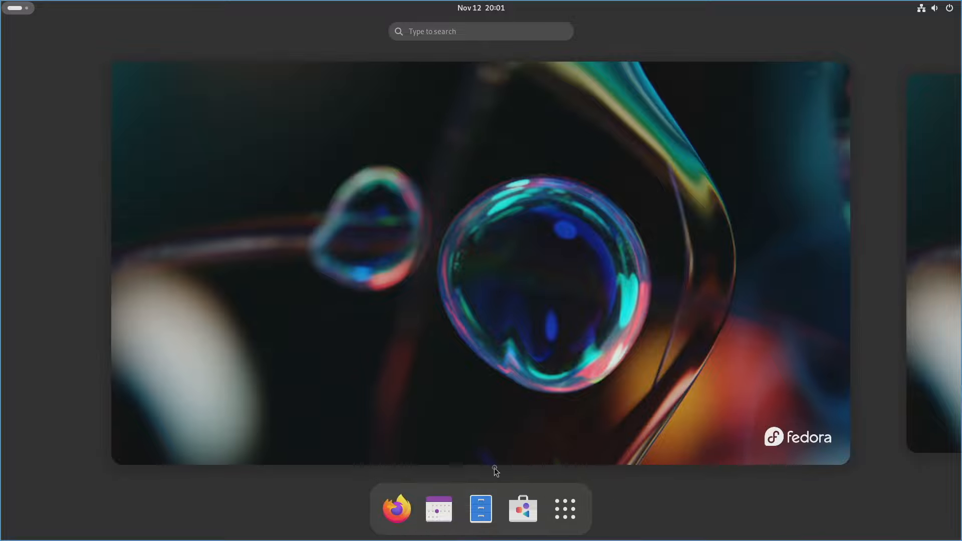
click(443, 510)
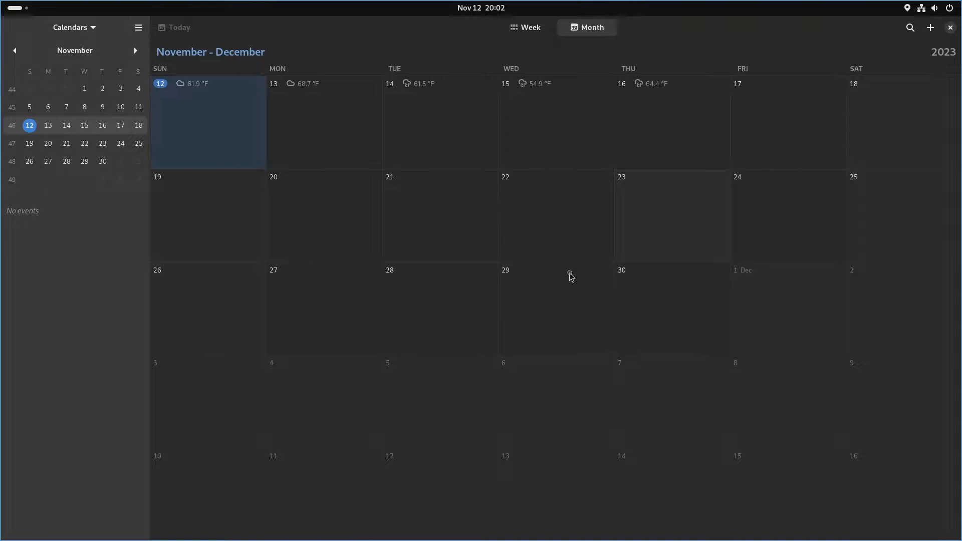
click(526, 28)
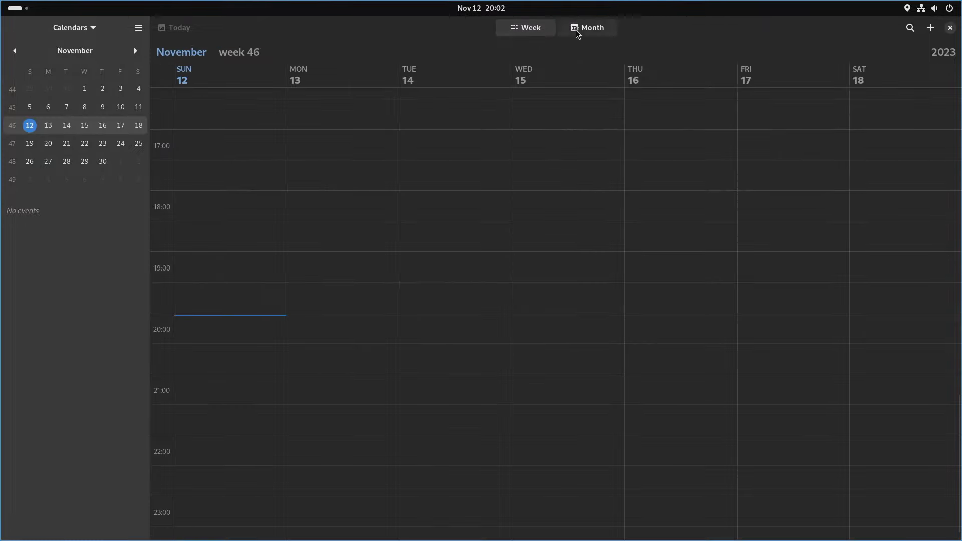
click(576, 31)
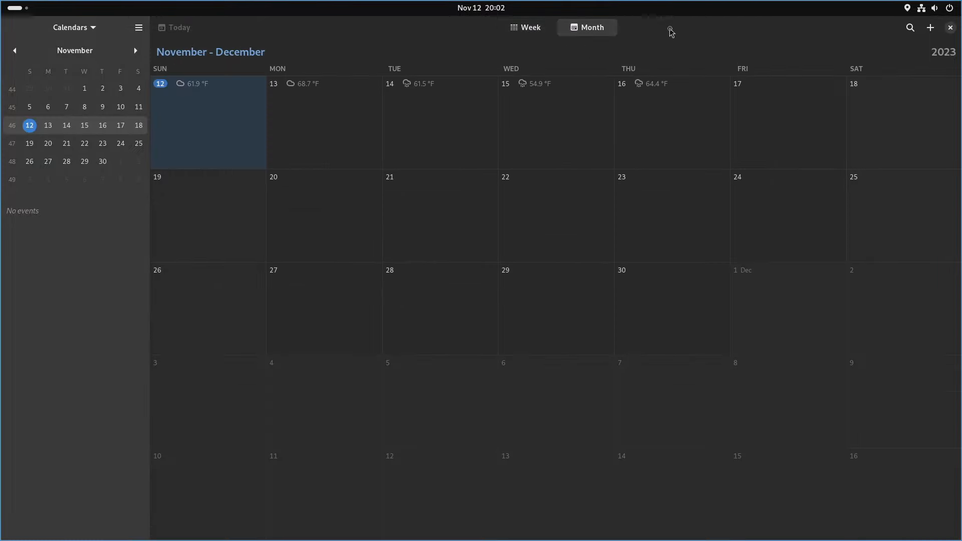
click(948, 28)
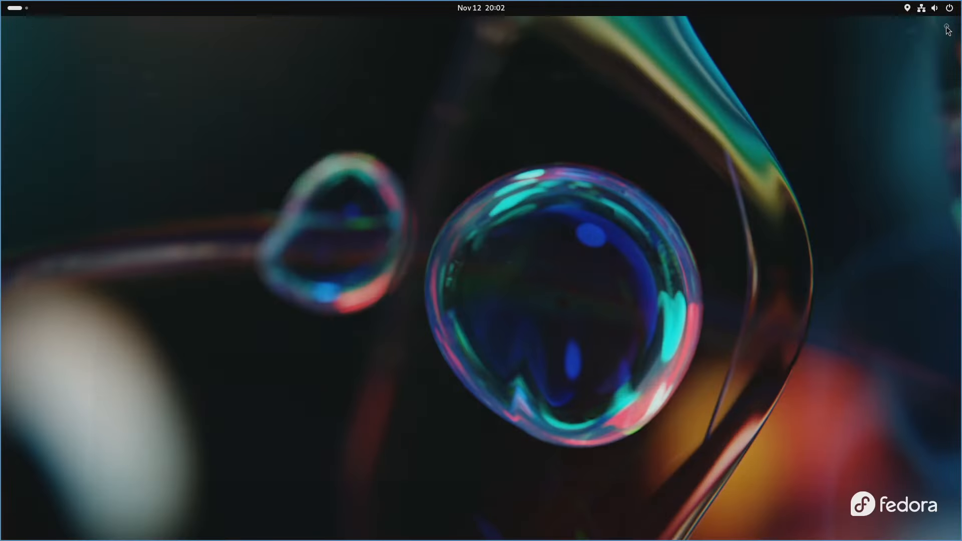
Open the Files application, examine the drives and networks under Other Locations, and close it.
key(super)
click(484, 509)
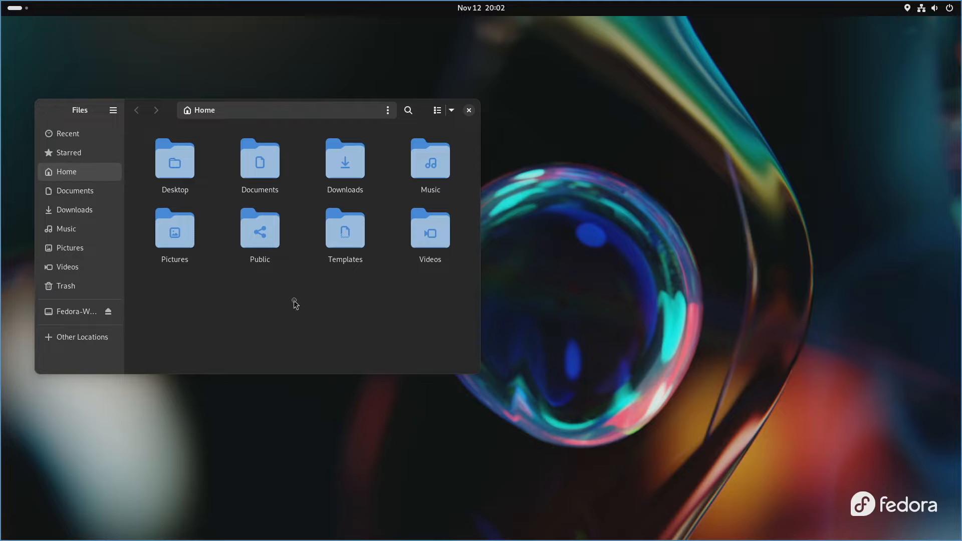
click(82, 337)
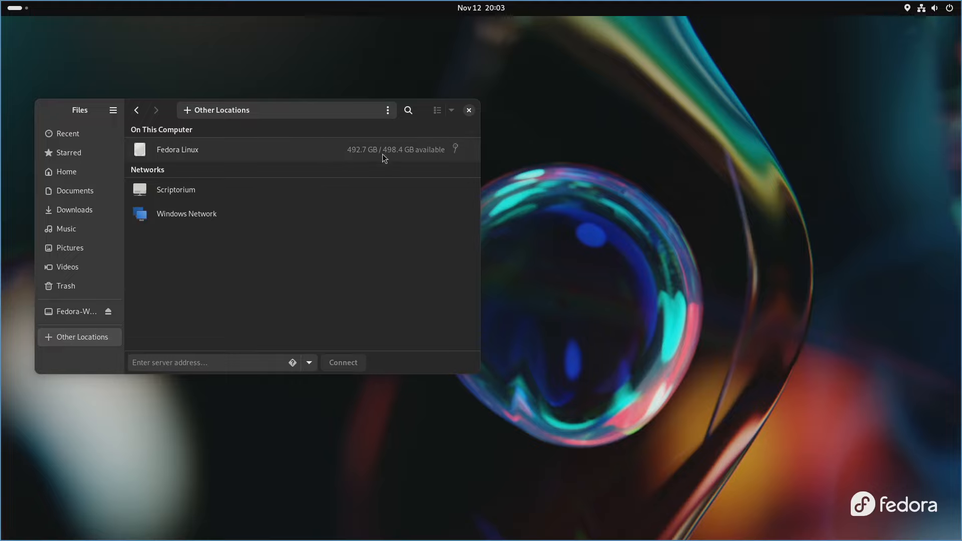
click(469, 110)
Launch the Software application, show the available updates and maximize its window.
key(super)
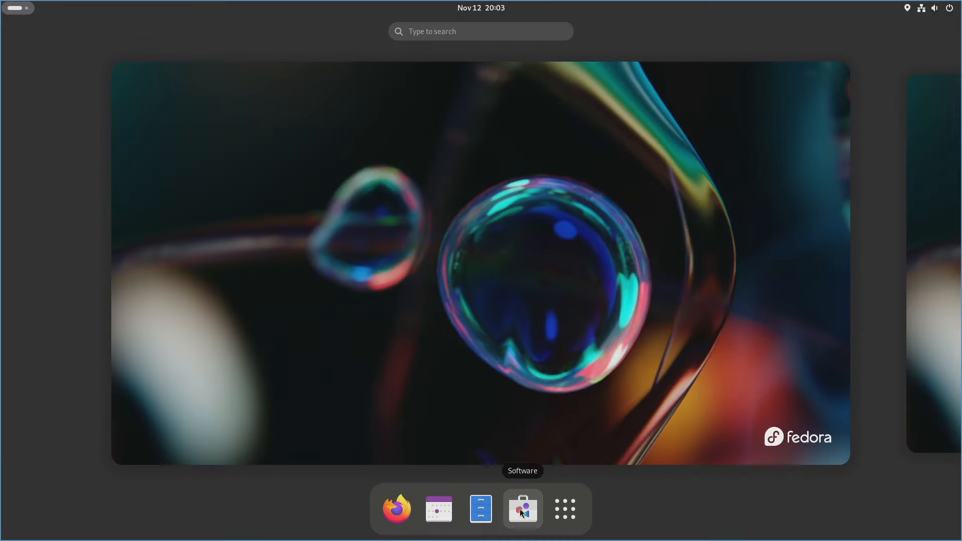
click(521, 509)
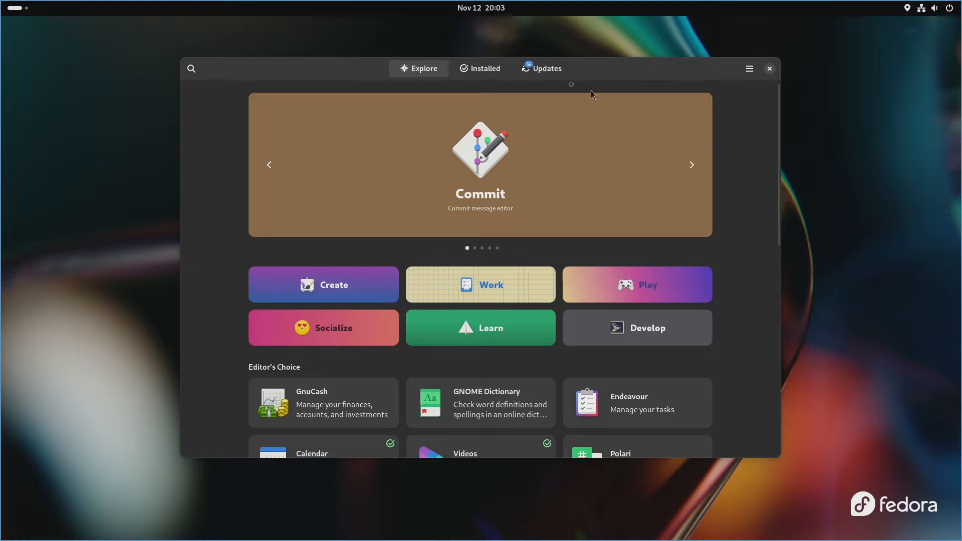
click(549, 76)
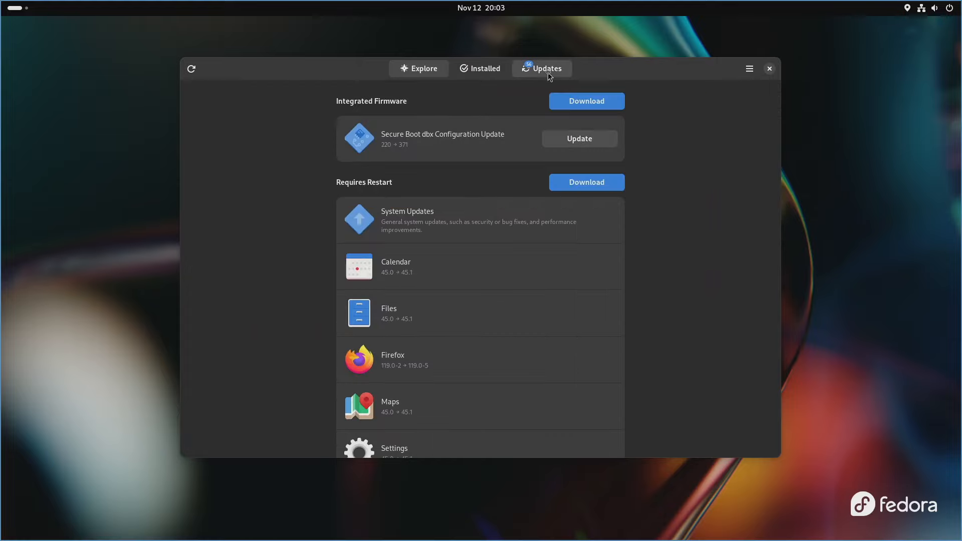
double_click(628, 80)
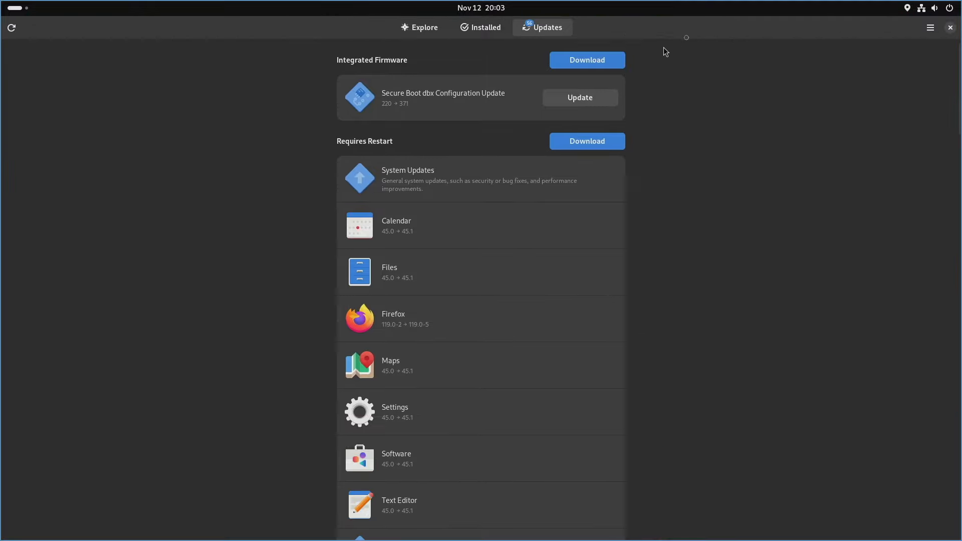
Download the integrated firmware update for Secure Boot dbx and restart the system.
click(610, 65)
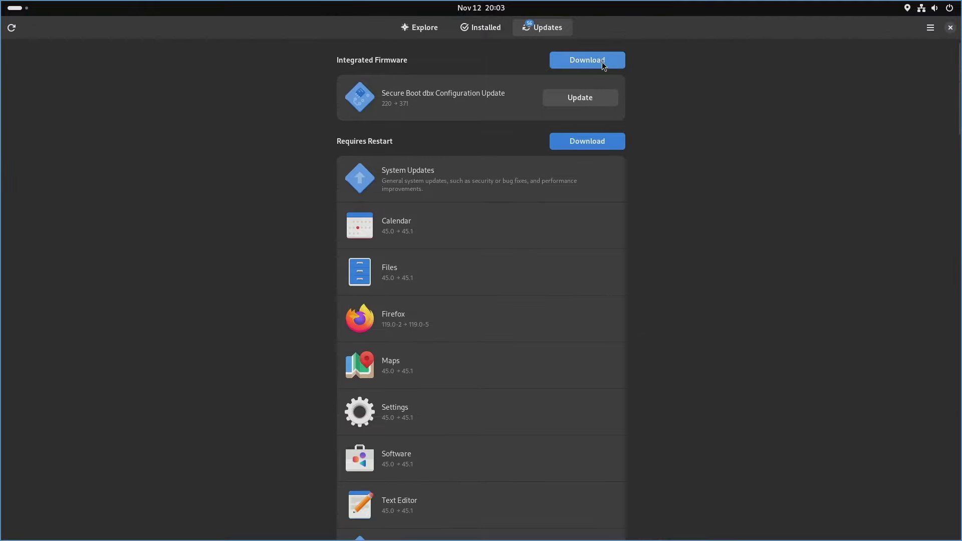
click(591, 64)
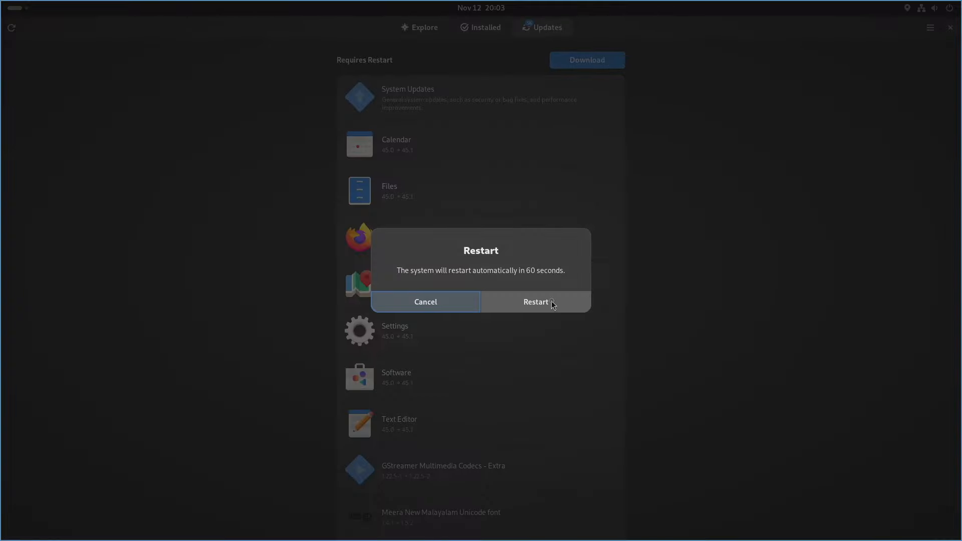
click(536, 301)
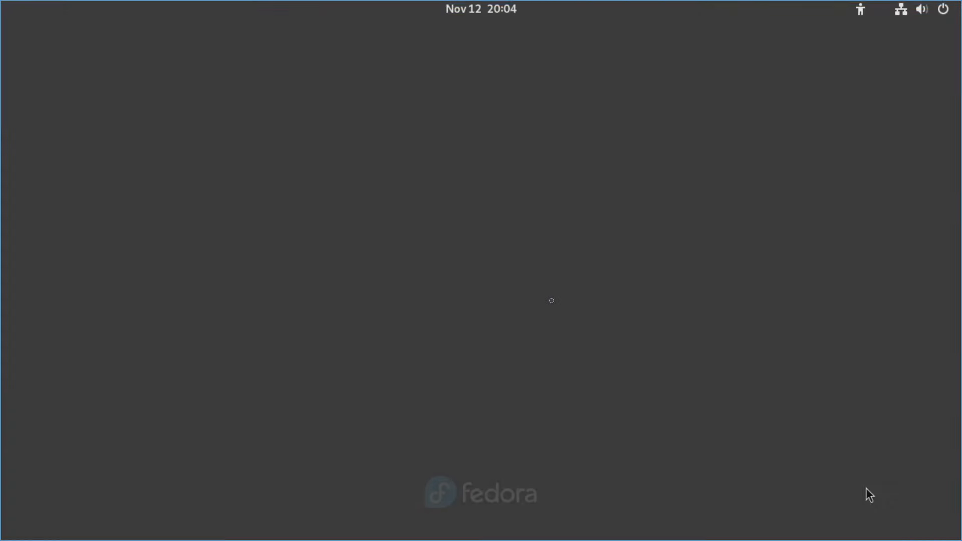
Log back in to the user account and show the remaining updates in the Software application.
click(436, 253)
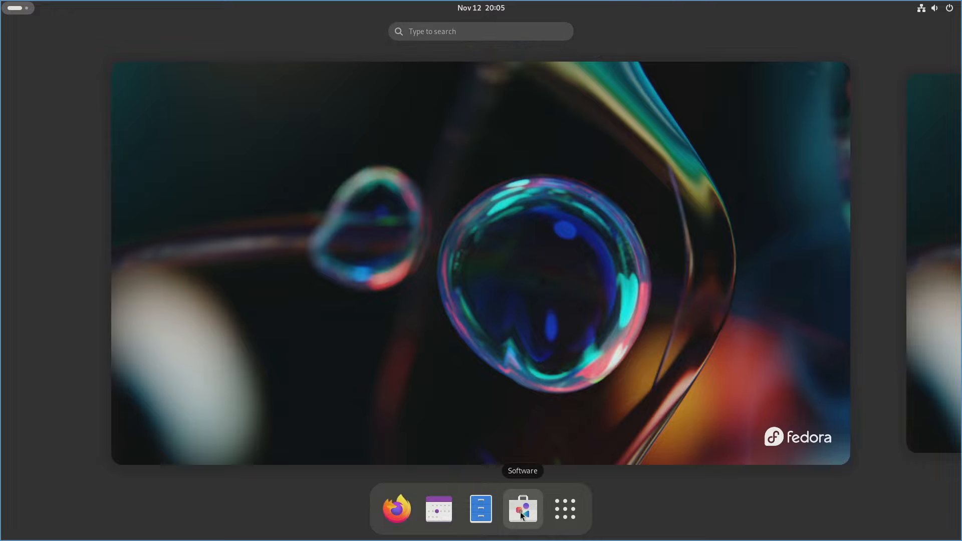
click(519, 512)
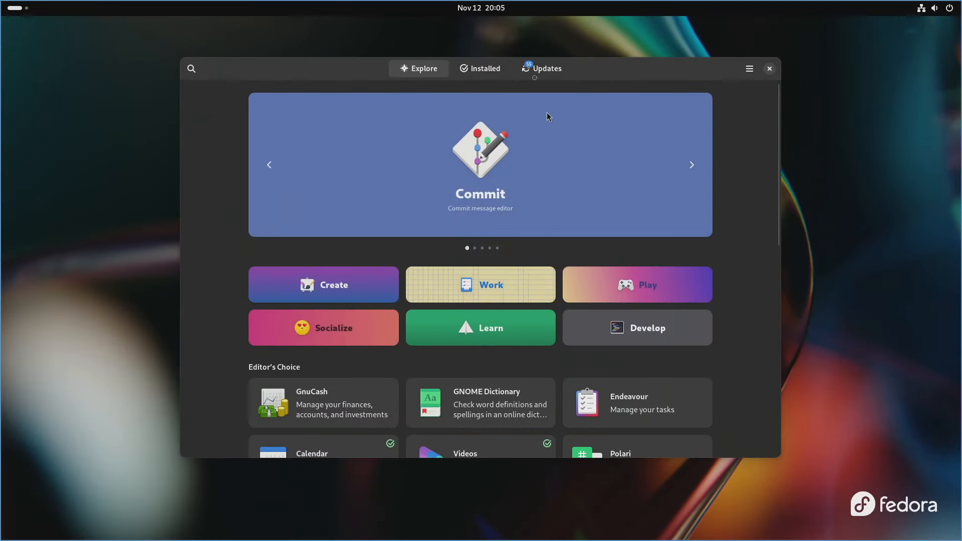
click(534, 72)
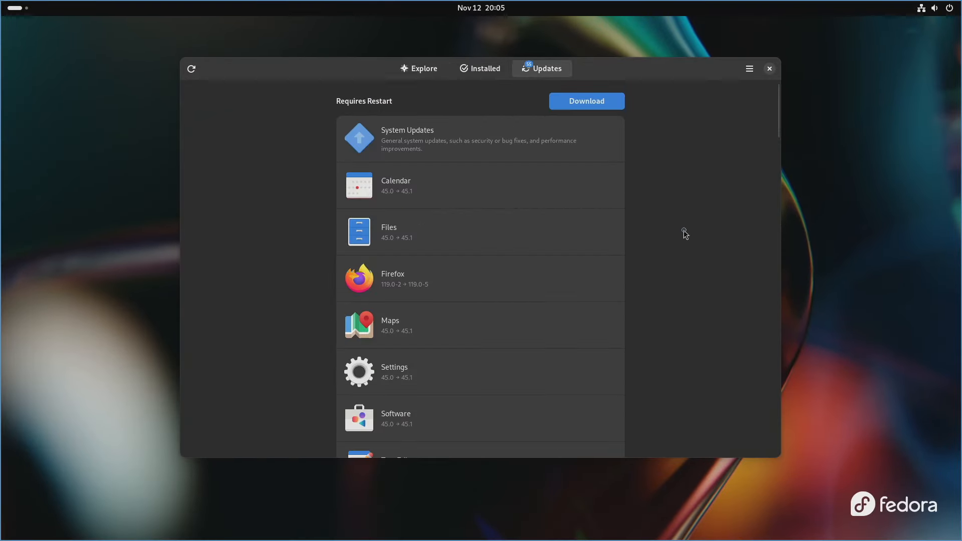
Download the system and application updates, and restart with installation of pending software updates enabled.
click(591, 103)
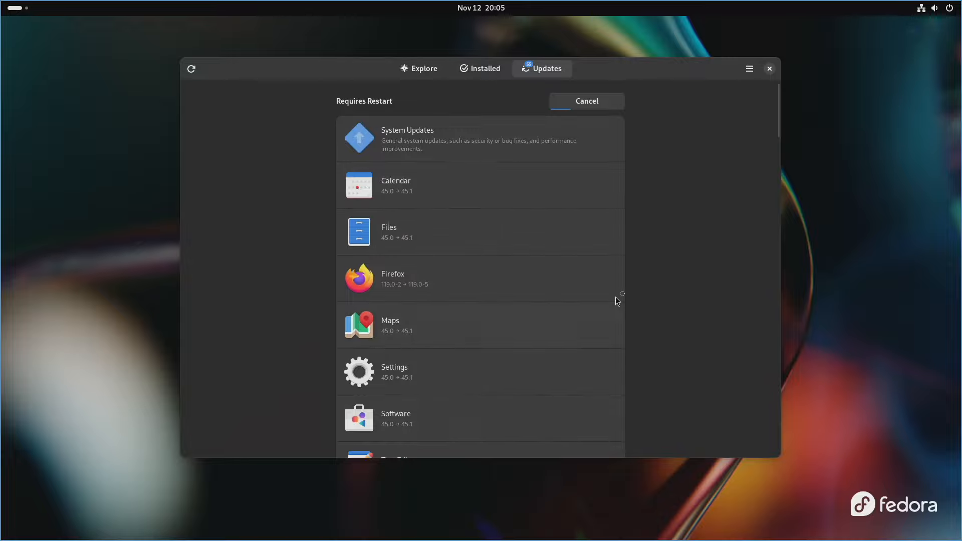
scroll(623, 297, down, 8)
scroll(630, 295, up, 4)
scroll(630, 296, up, 5)
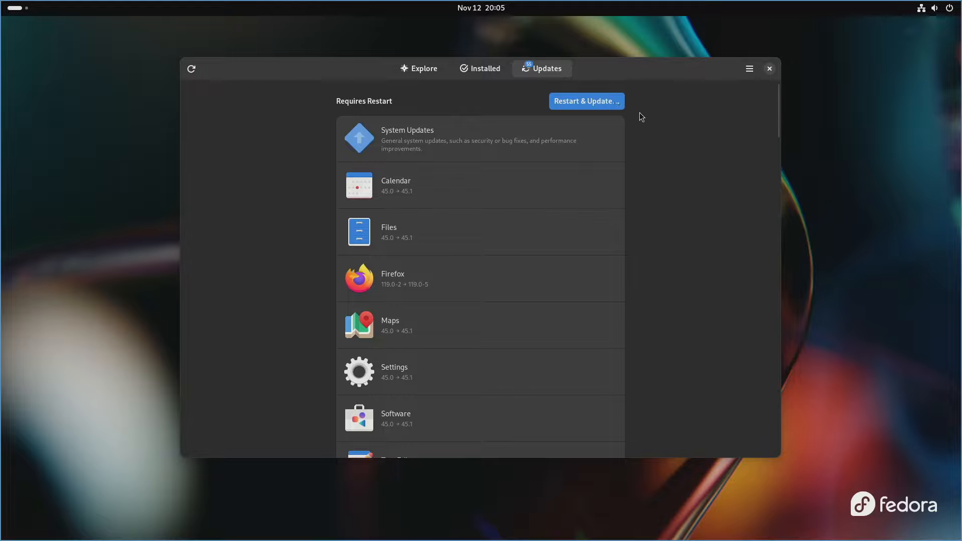
click(599, 102)
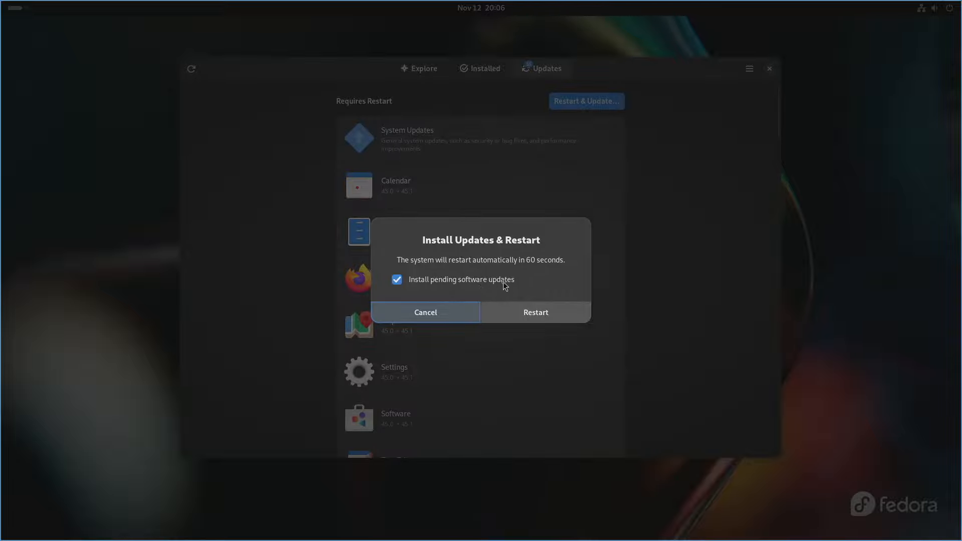
click(535, 313)
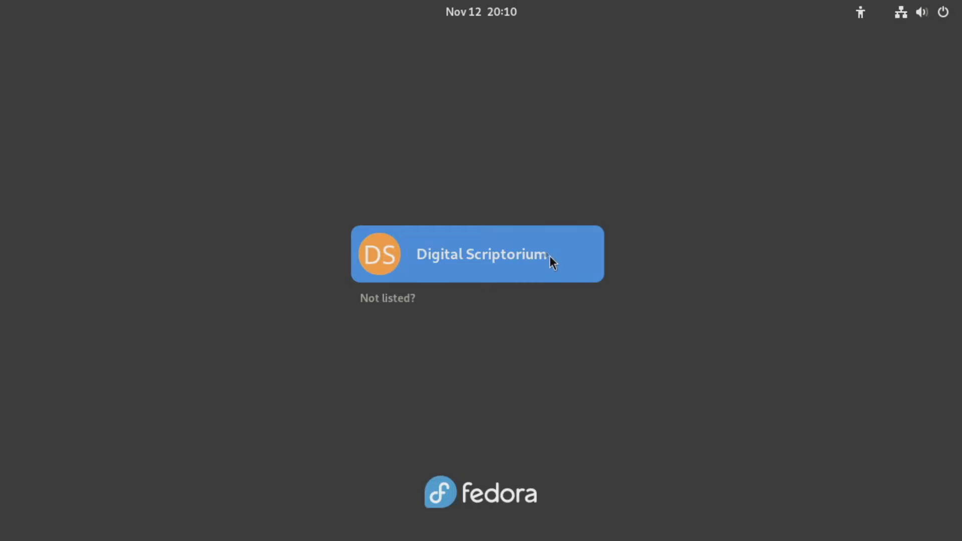
Log in to the user account and check the update status in the Software application.
click(546, 257)
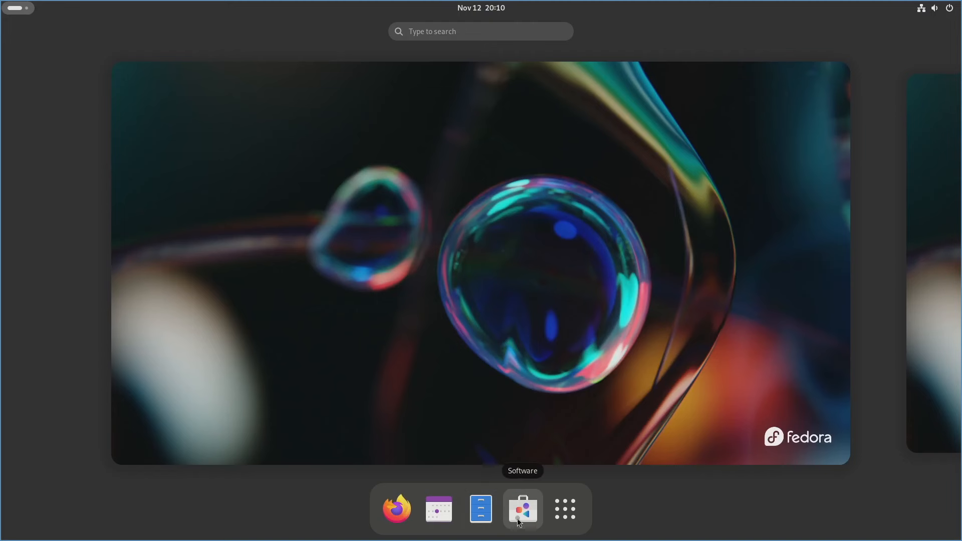
click(519, 515)
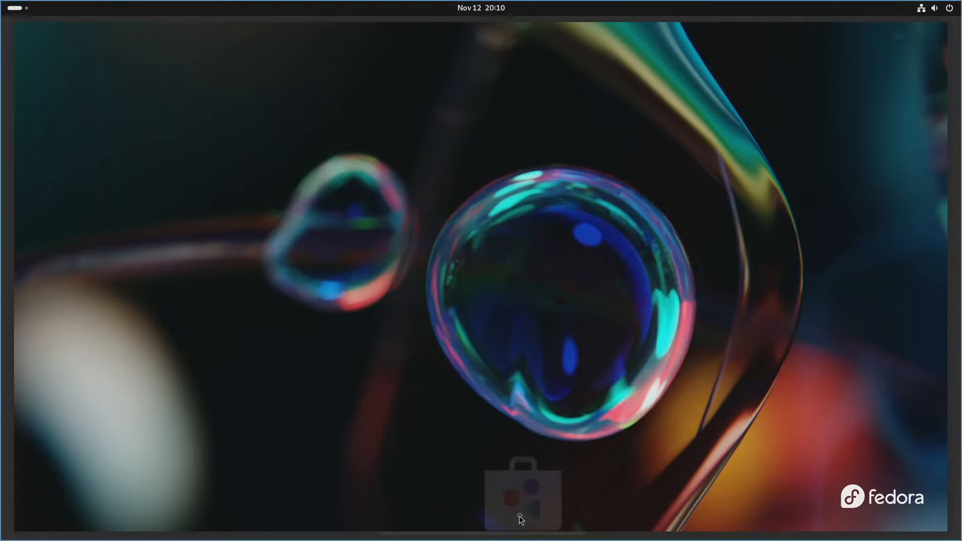
click(555, 71)
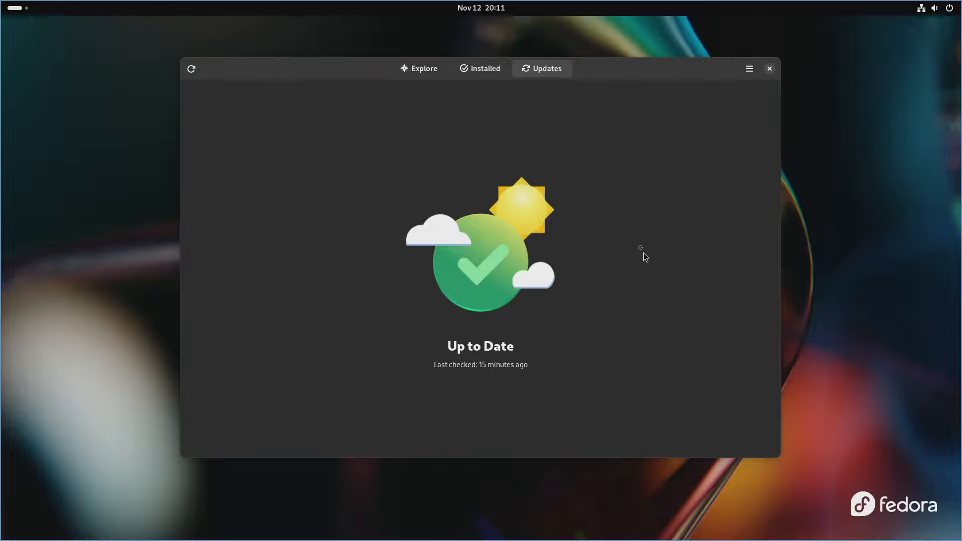
Maximize the Software window and browse the Explore catalogue and the list of installed apps and add-ons.
click(423, 74)
double_click(683, 75)
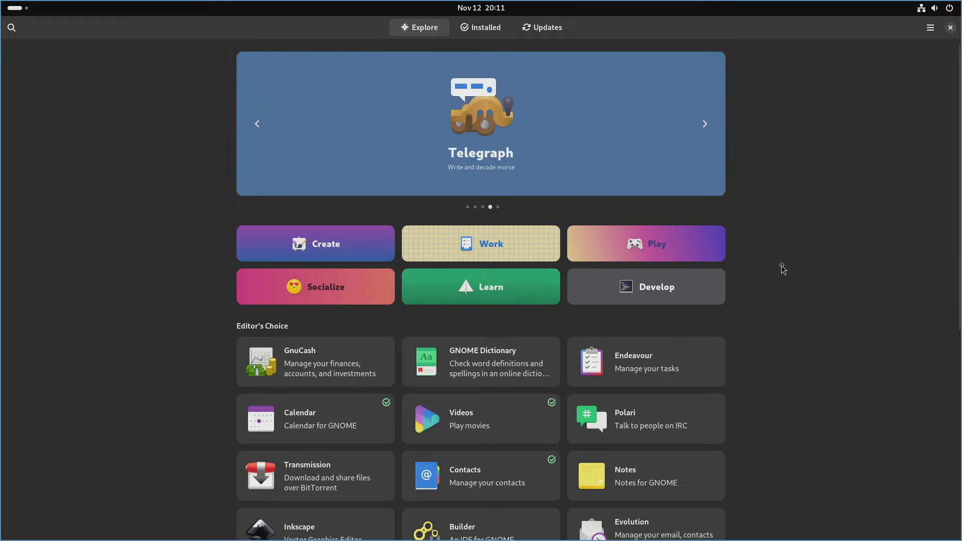
scroll(779, 266, down, 8)
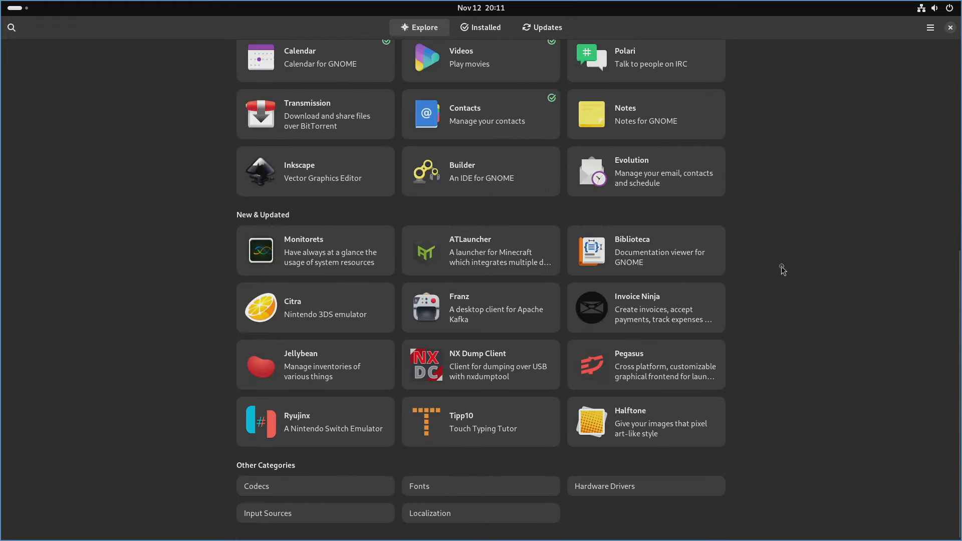
scroll(782, 270, up, 8)
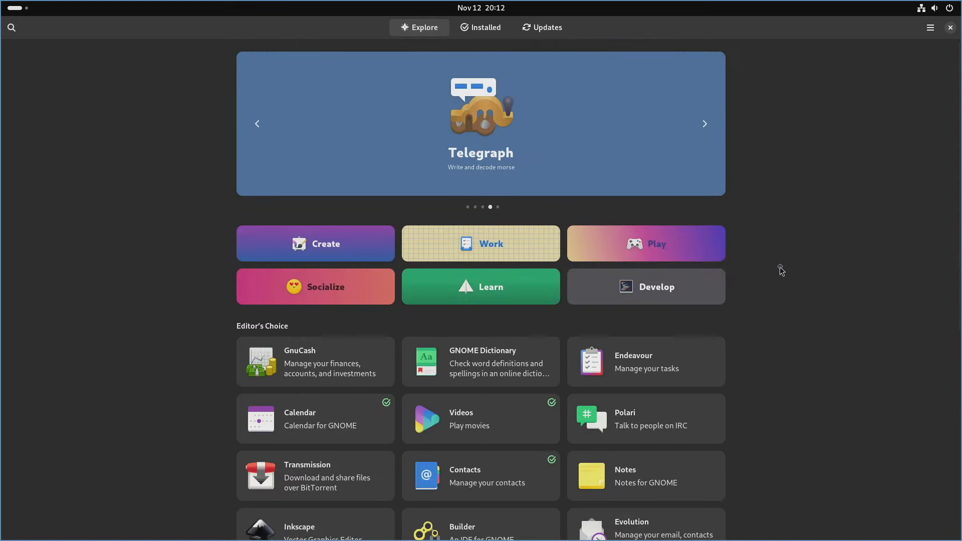
click(488, 31)
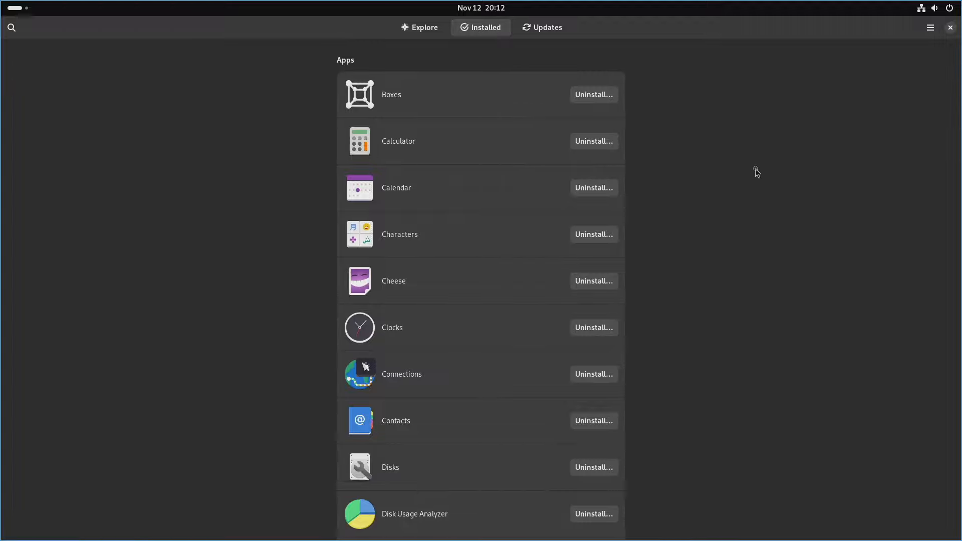
scroll(756, 172, down, 20)
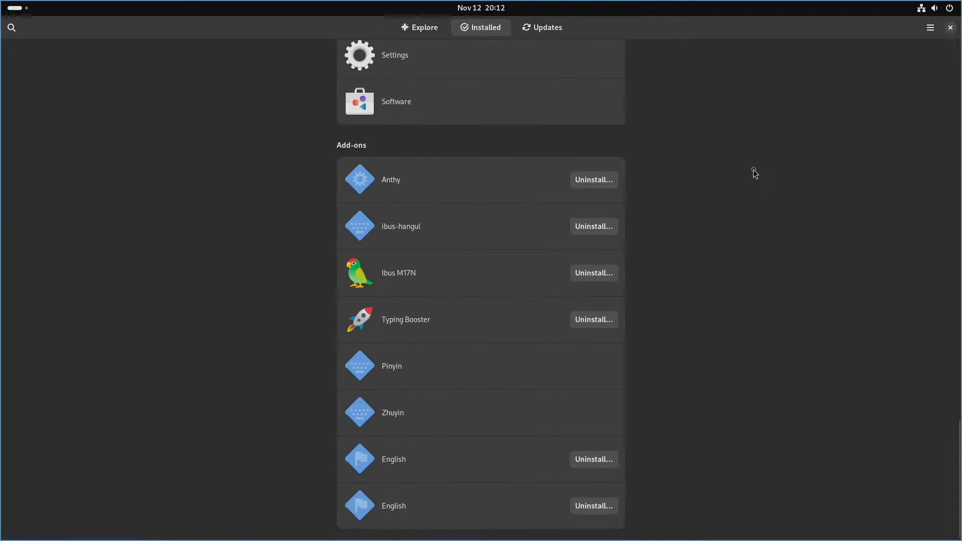
Close the Software window and show the full grid of installed applications.
scroll(833, 284, up, 20)
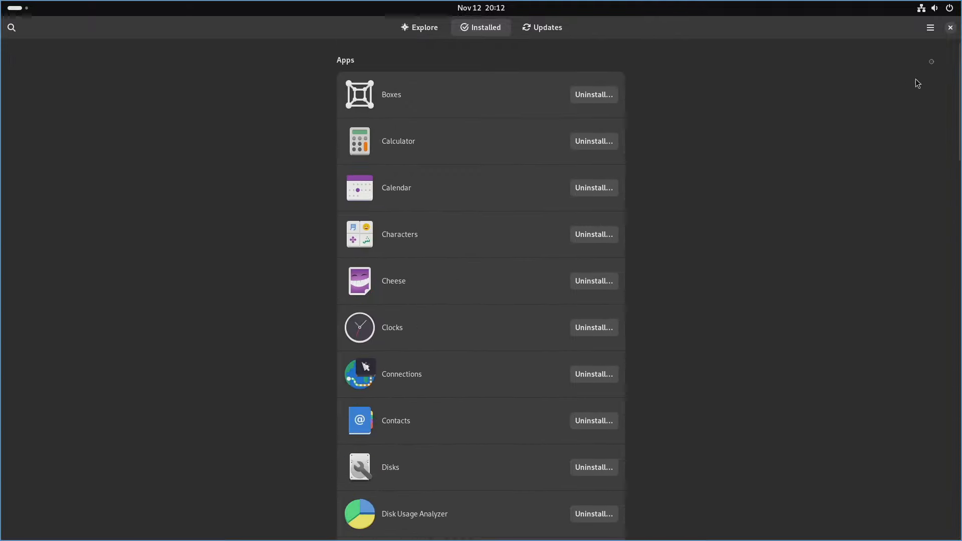
click(950, 27)
key(super)
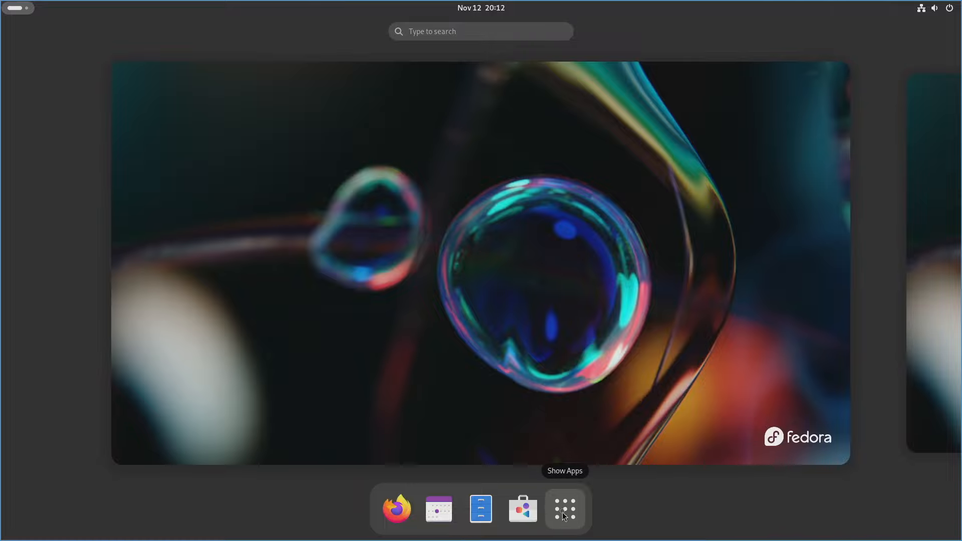
click(566, 514)
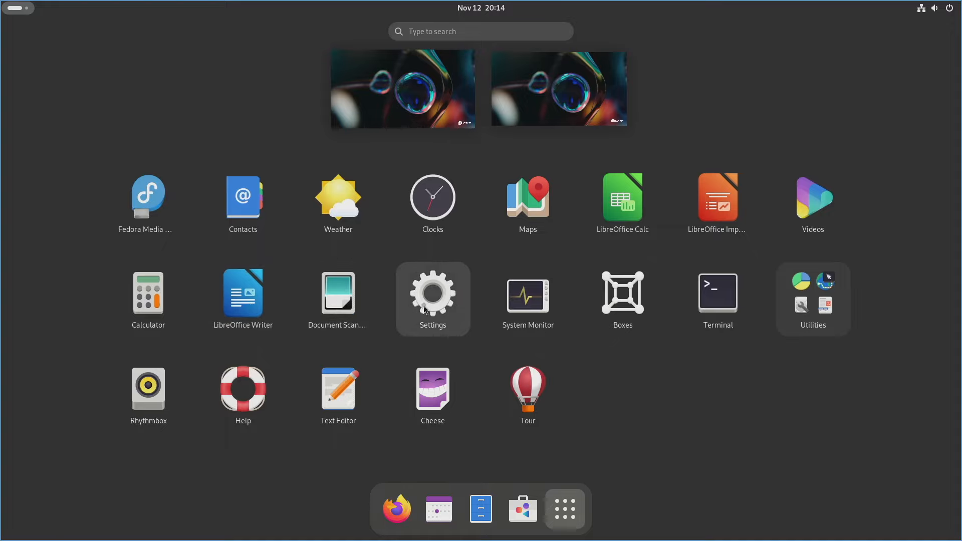
Open System Monitor, review its resource usage and file system information, and close it.
click(533, 296)
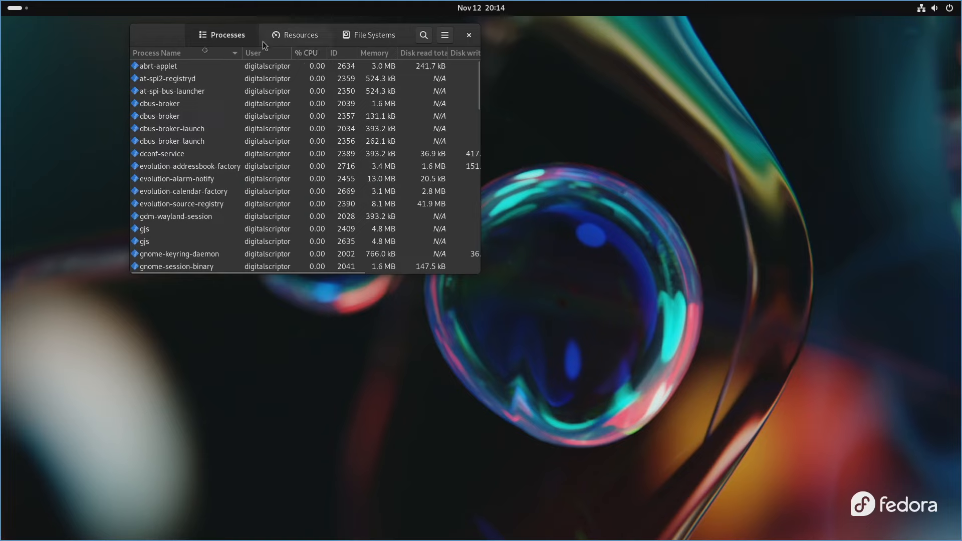
click(297, 43)
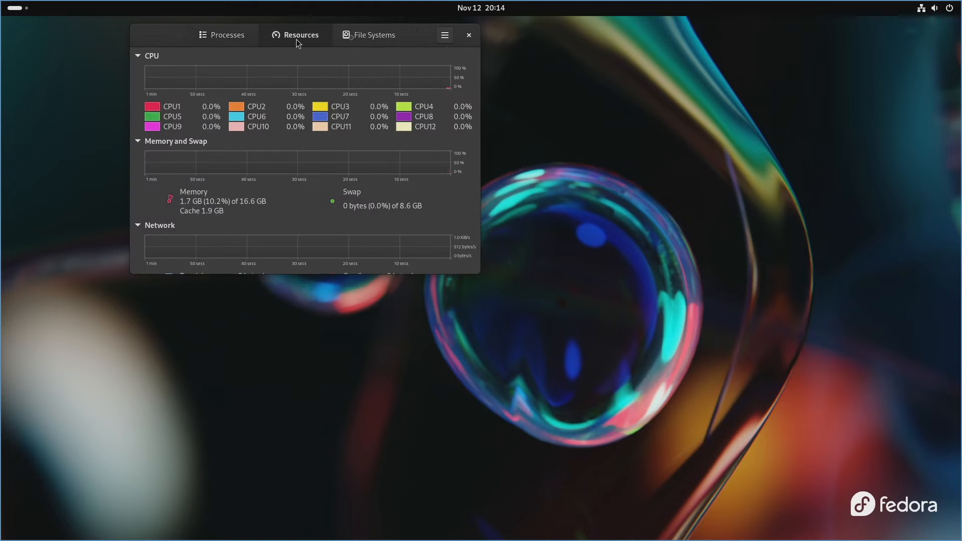
click(364, 37)
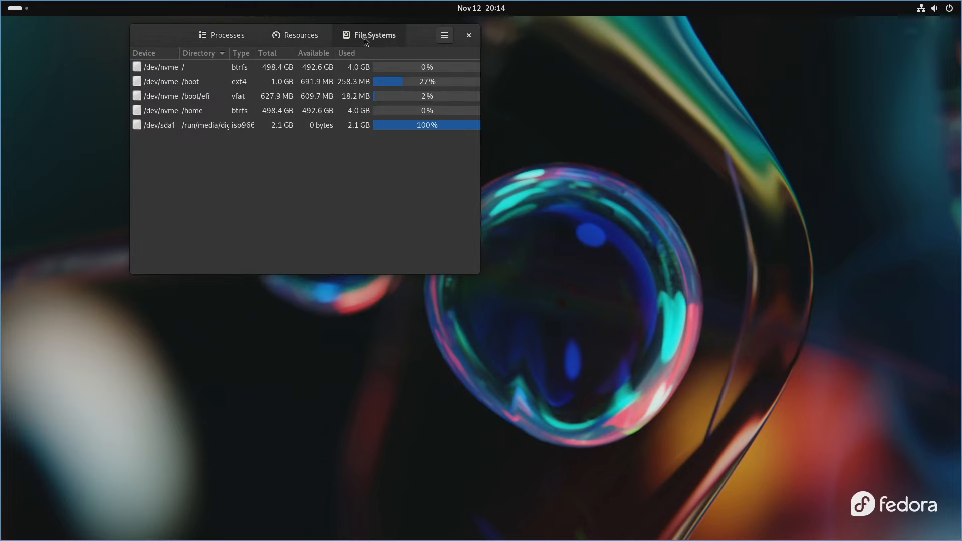
click(469, 35)
Return to the application grid, look through the Utilities folder, and close the folder.
key(super+a)
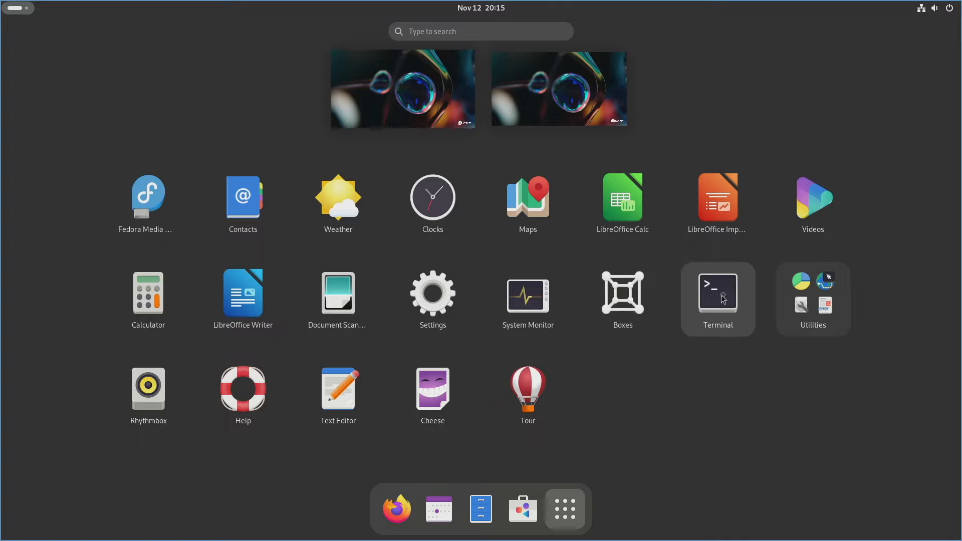
click(840, 306)
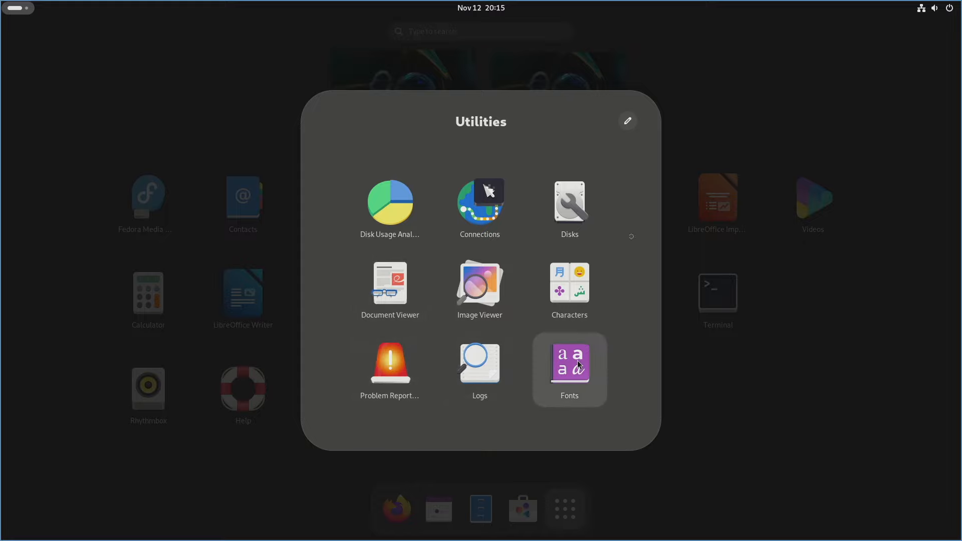
click(806, 101)
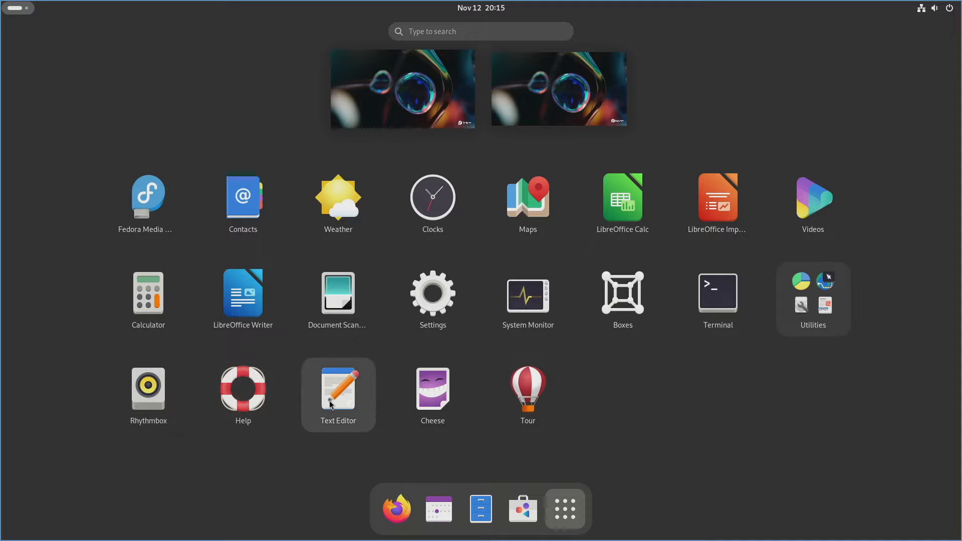
Open the Settings application and review the Network and Bluetooth pages.
click(445, 299)
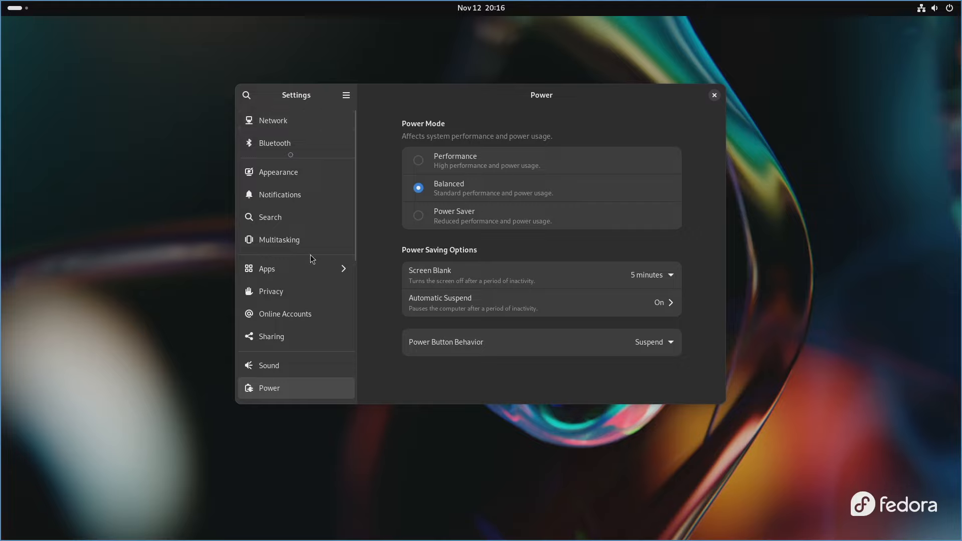
click(296, 126)
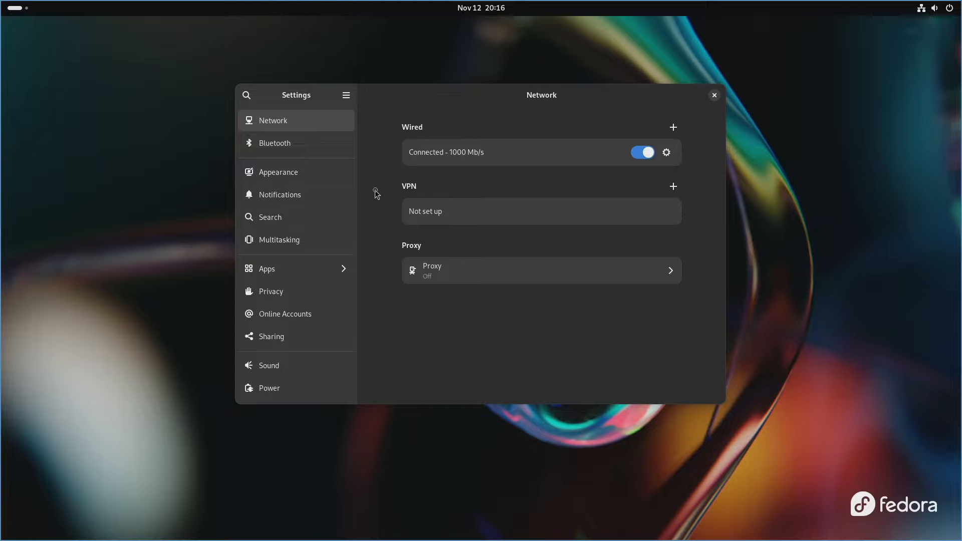
click(292, 148)
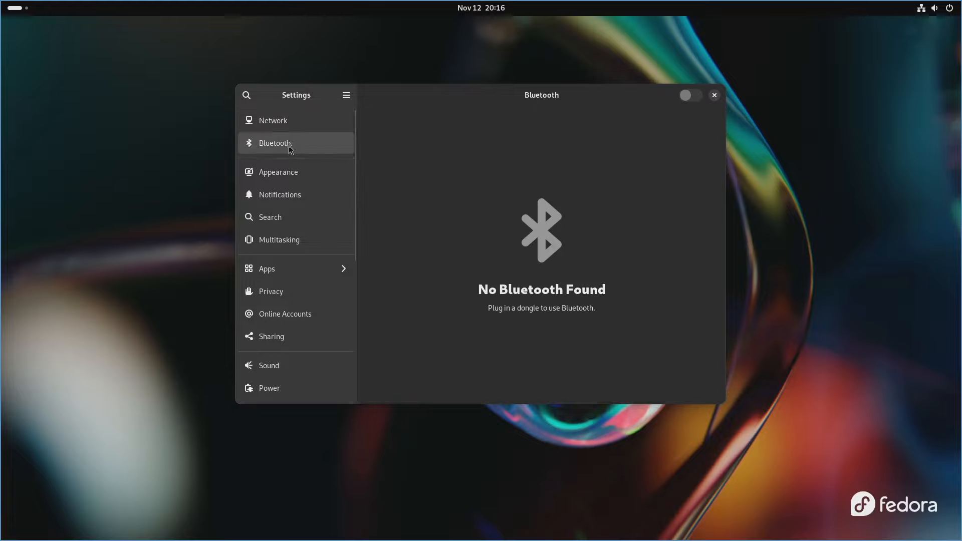
Maximize Settings and change the Appearance background to the wallpaper with the diagonal grid of coloured tiles.
click(294, 173)
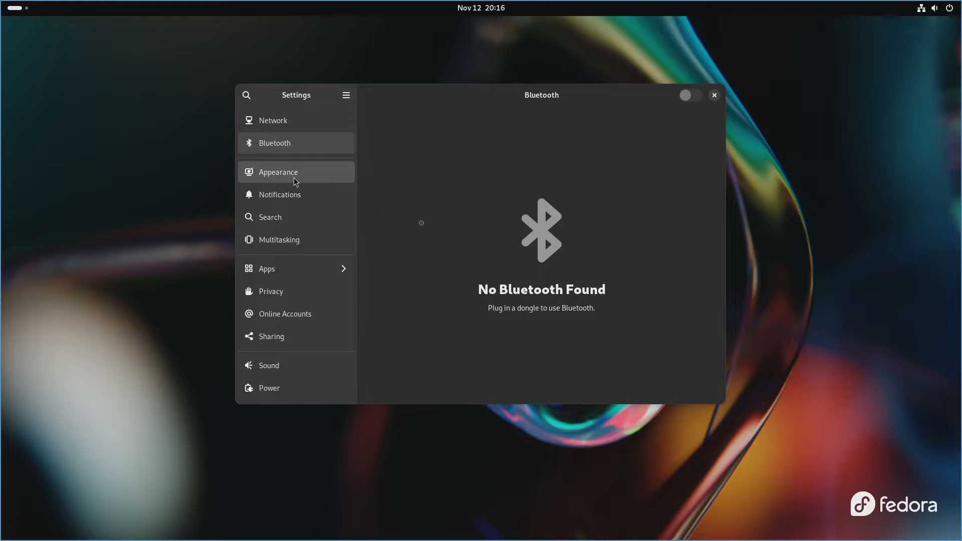
double_click(601, 95)
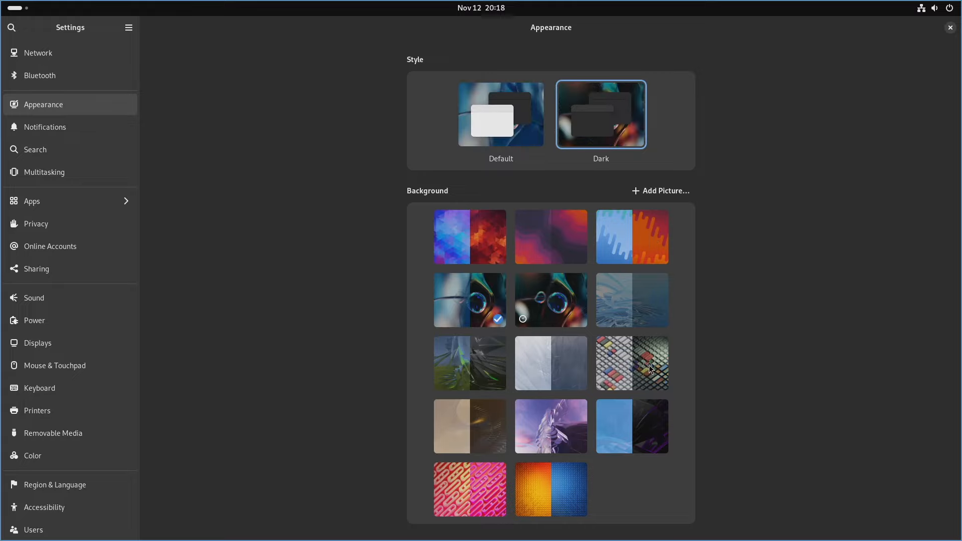
click(649, 369)
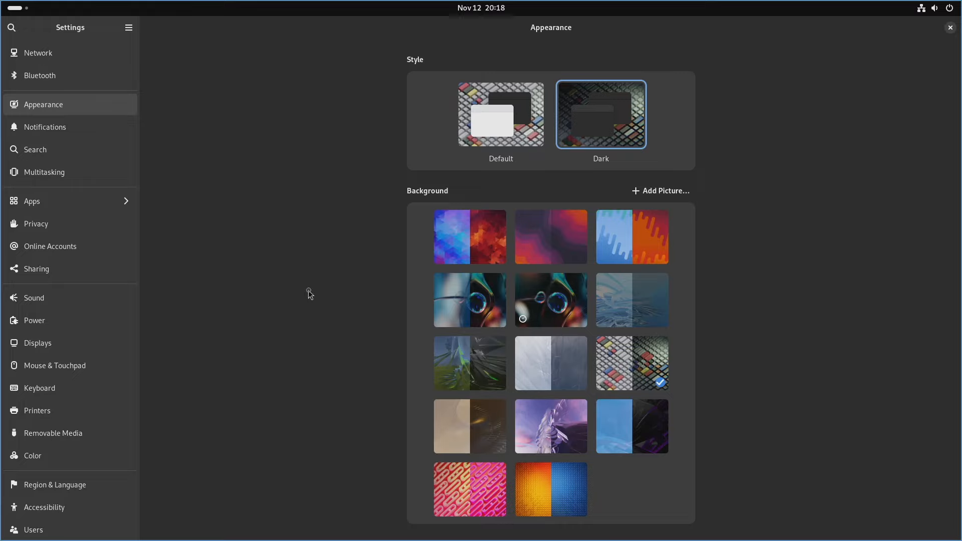
Review the Notifications, Search and Multitasking settings, including the workspace, multi-monitor and app switching options.
click(71, 129)
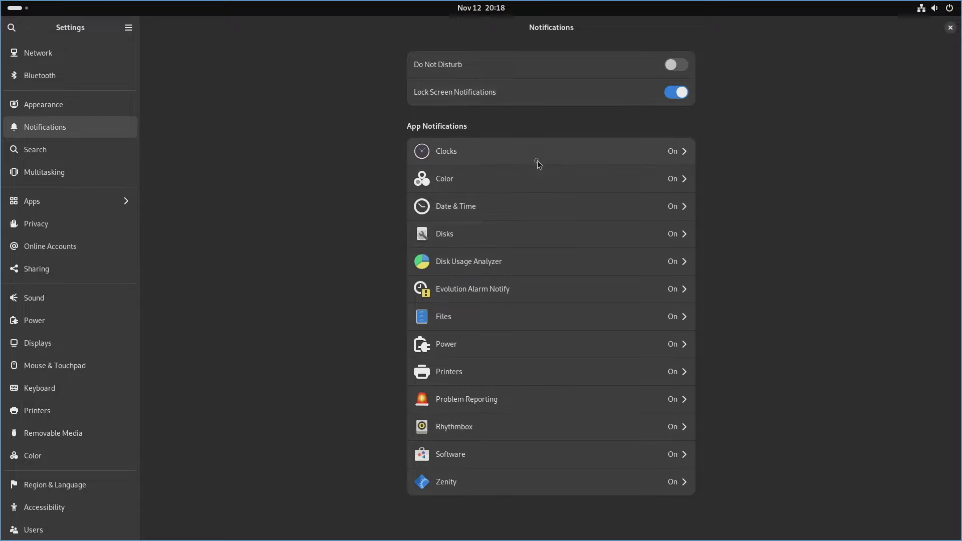
click(72, 155)
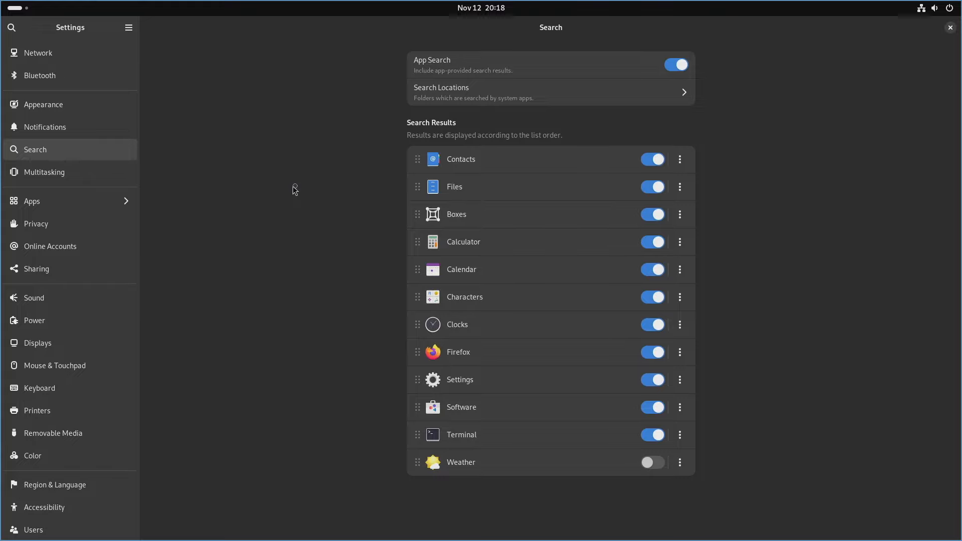
click(75, 173)
scroll(260, 203, down, 5)
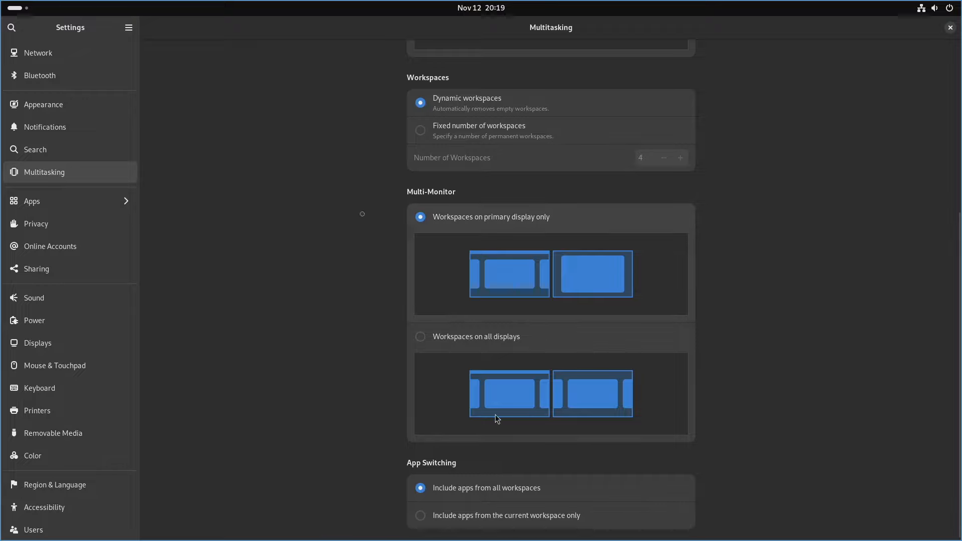
scroll(323, 237, up, 5)
Browse the list of applications in the Apps settings and return to the main settings list.
click(62, 202)
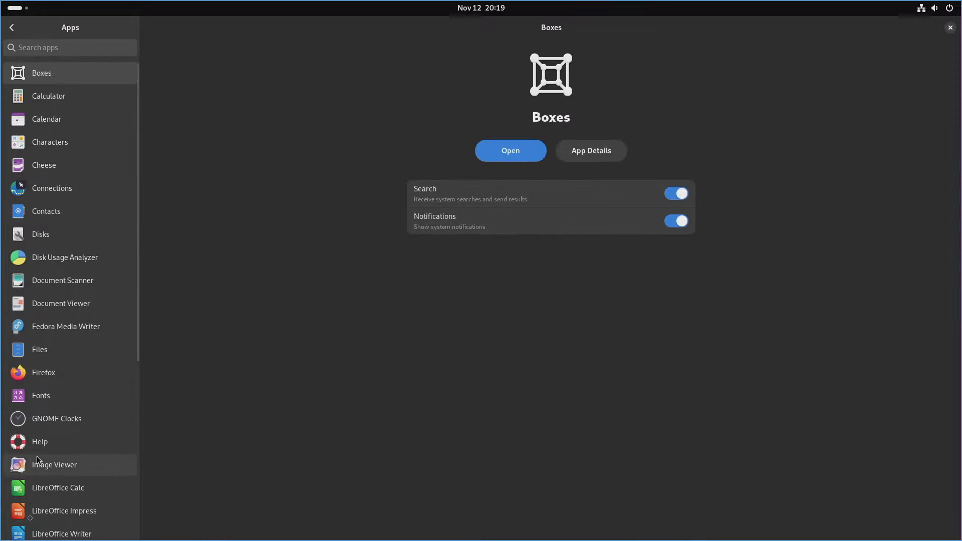
scroll(46, 373, down, 5)
scroll(46, 373, up, 5)
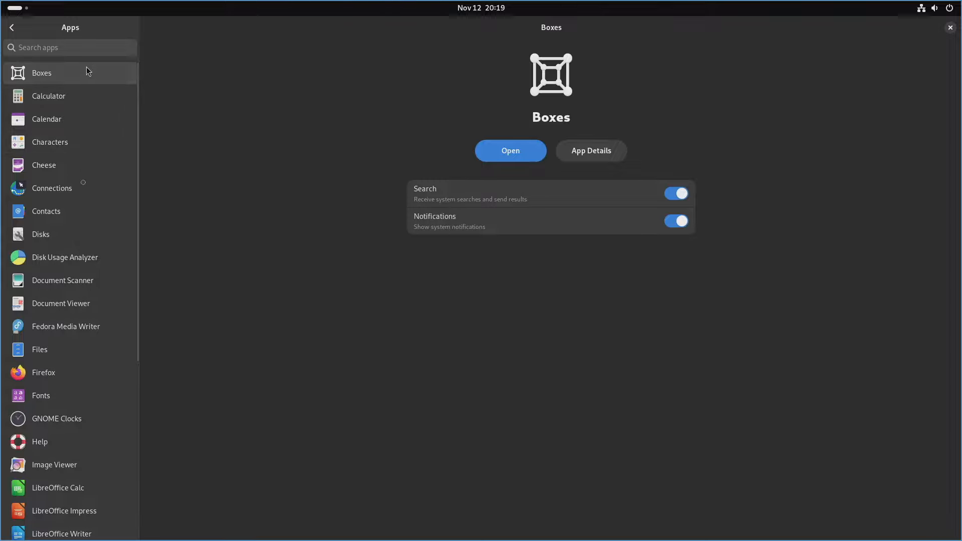
click(11, 27)
Review the Privacy, Online Accounts, Sharing and Sound settings, including the editable device name.
click(56, 227)
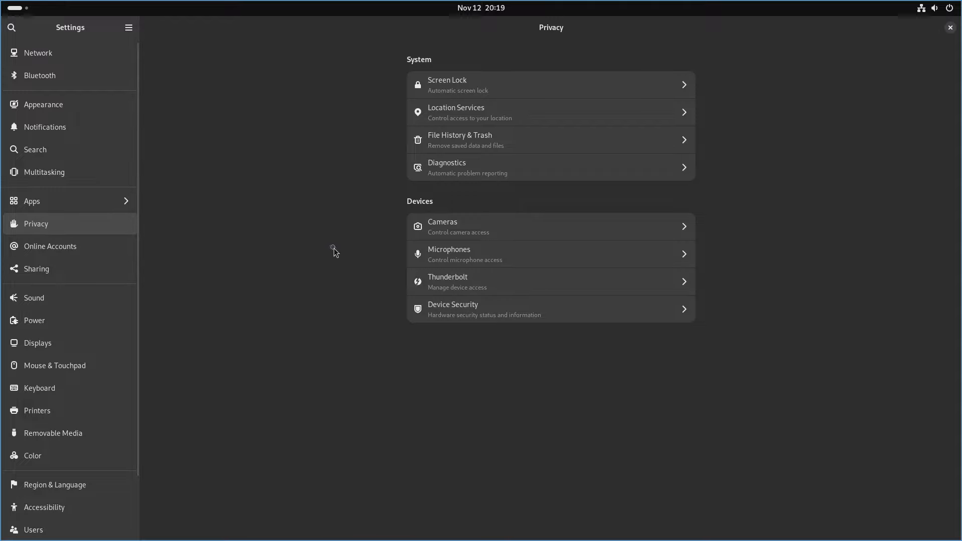
click(75, 246)
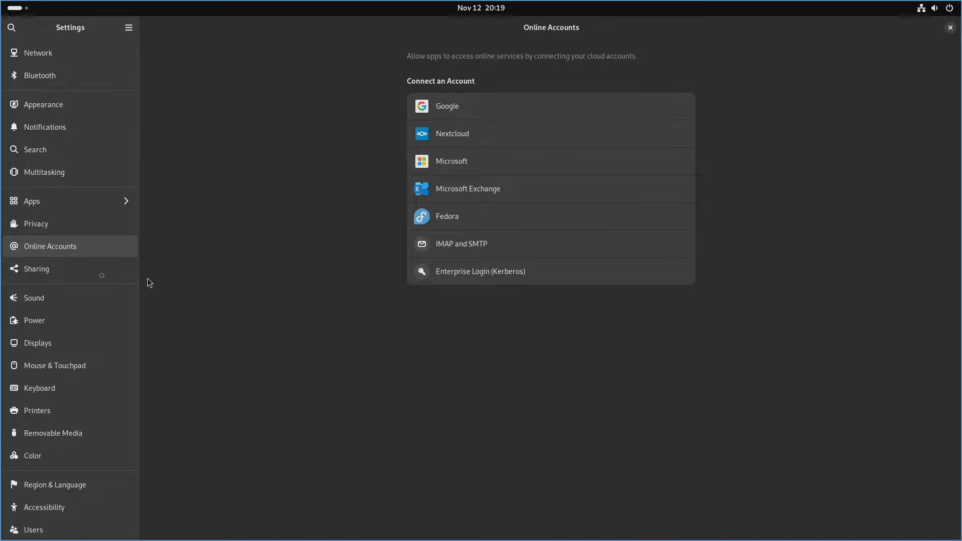
click(113, 276)
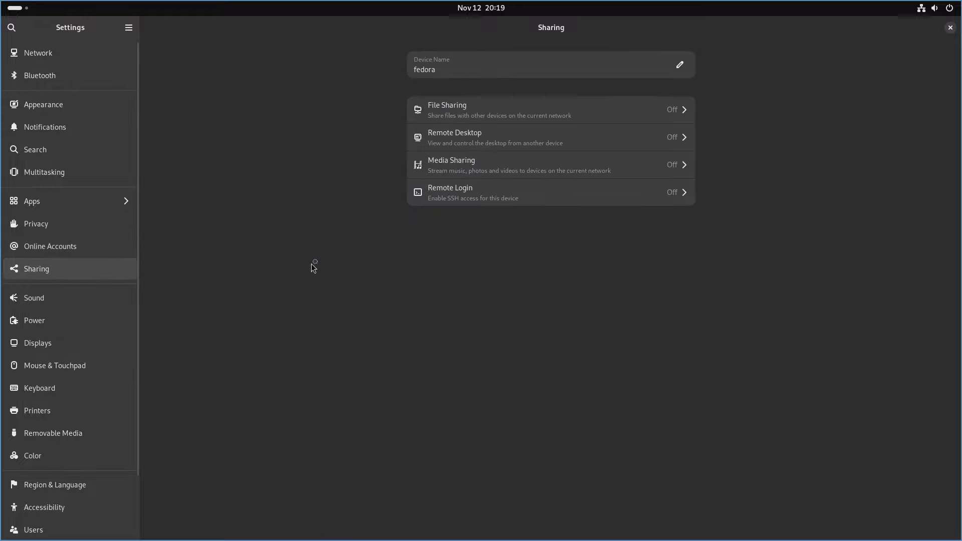
click(496, 69)
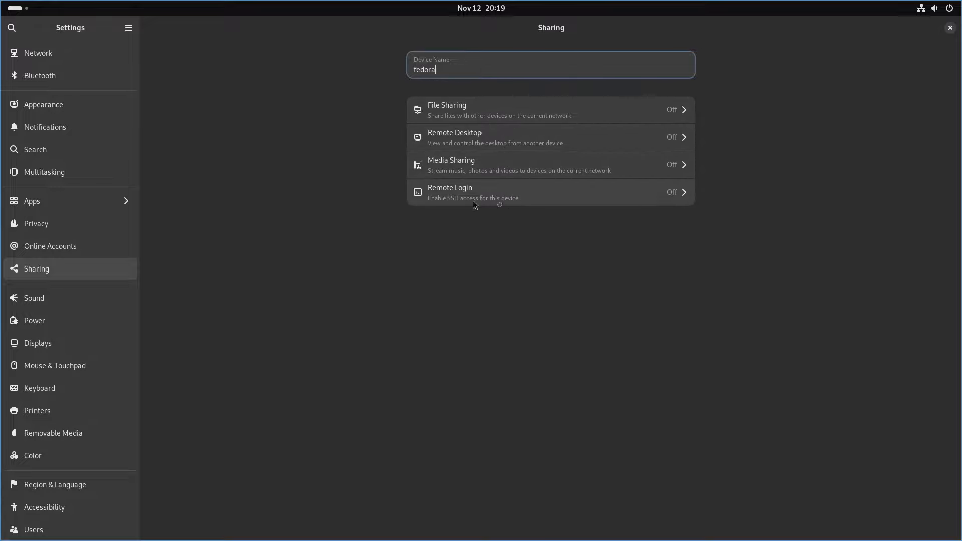
click(90, 299)
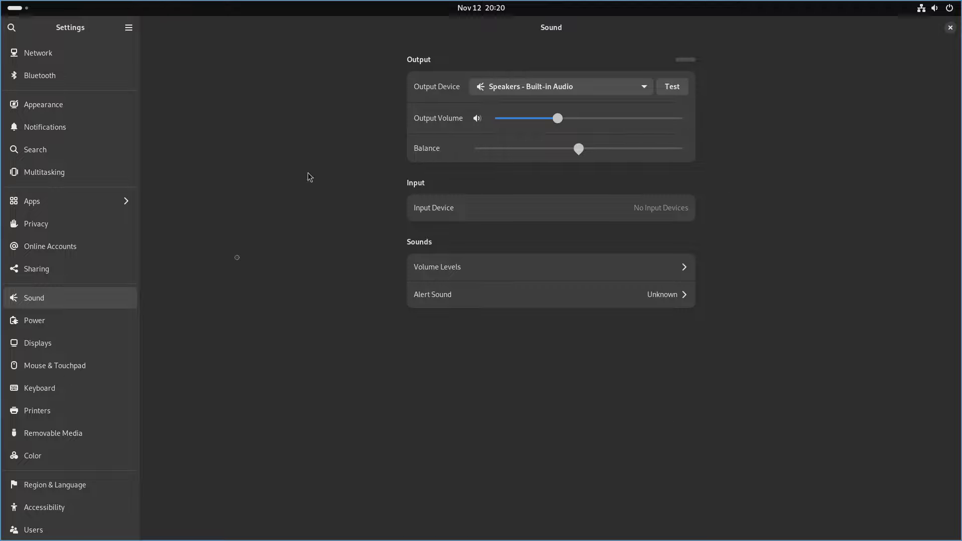
Turn off automatic suspend when idle in the Power settings, and view the power button behavior choices.
click(61, 330)
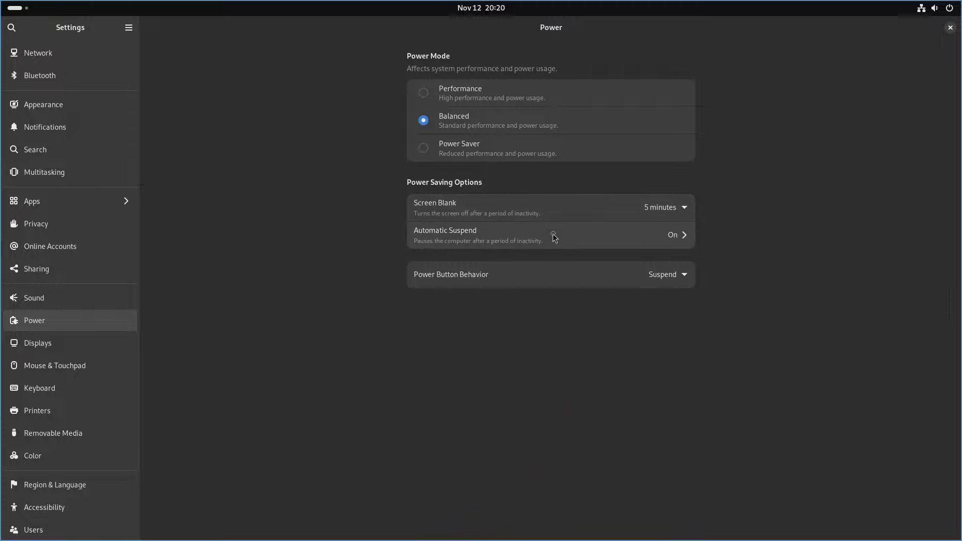
click(681, 245)
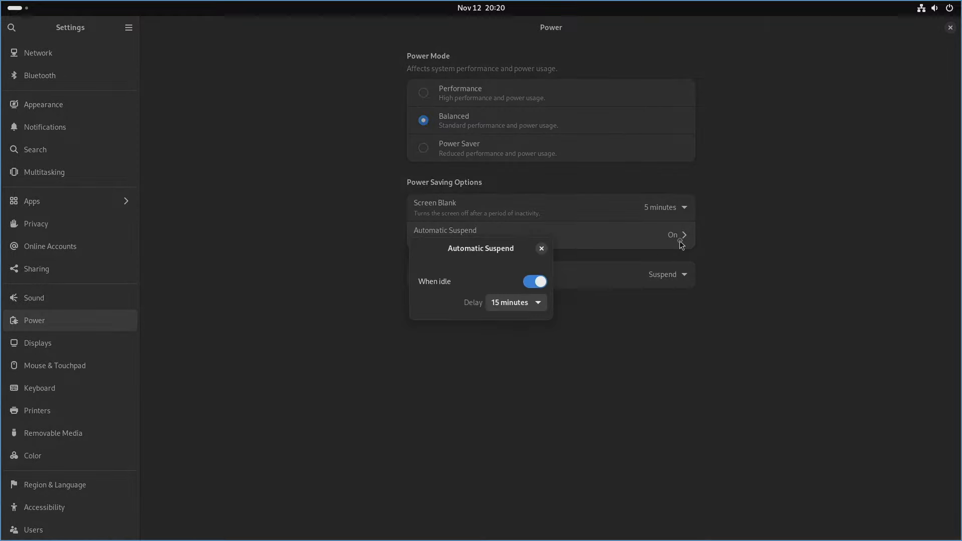
click(539, 283)
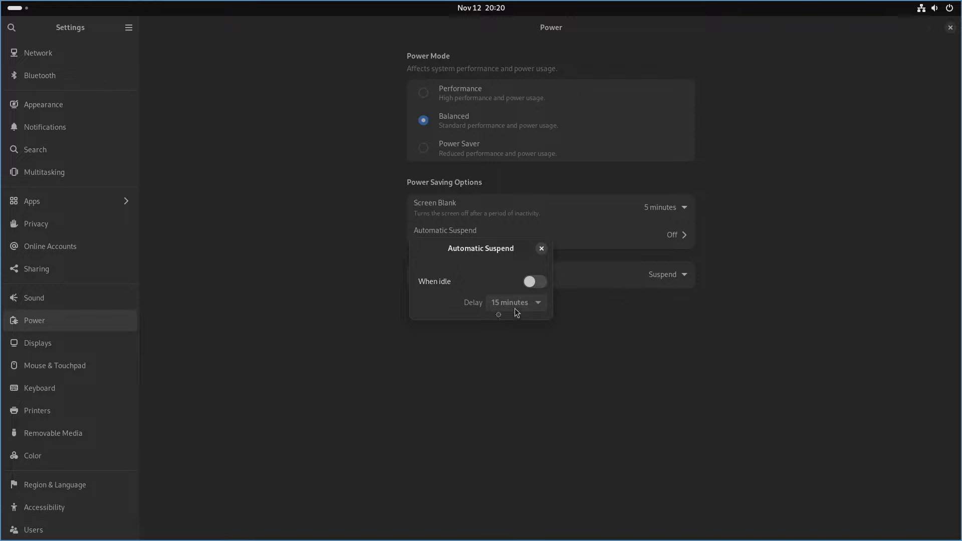
click(542, 248)
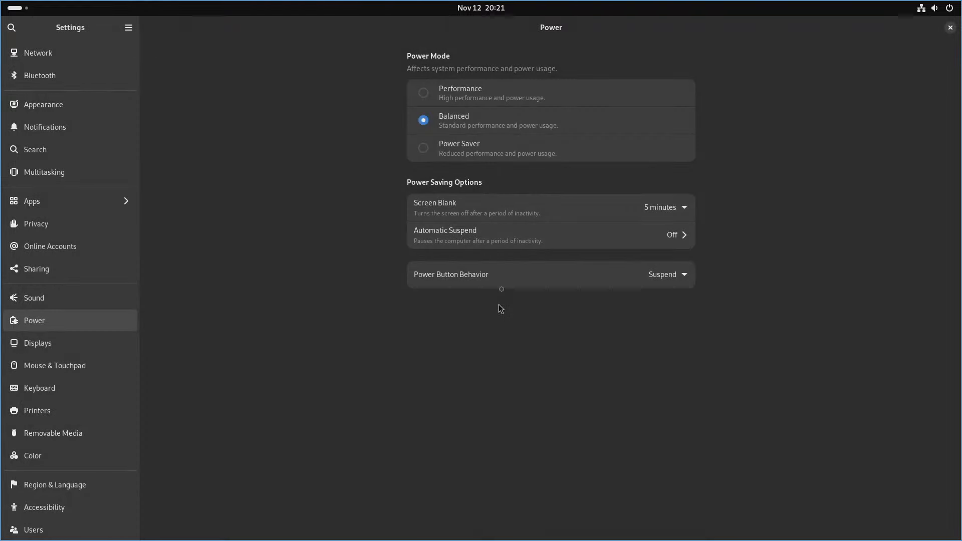
click(687, 275)
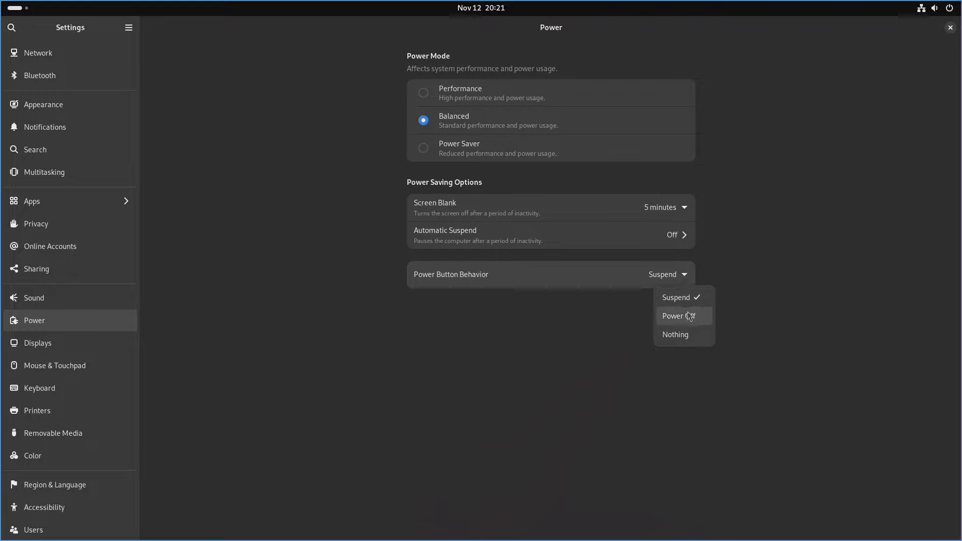
click(787, 288)
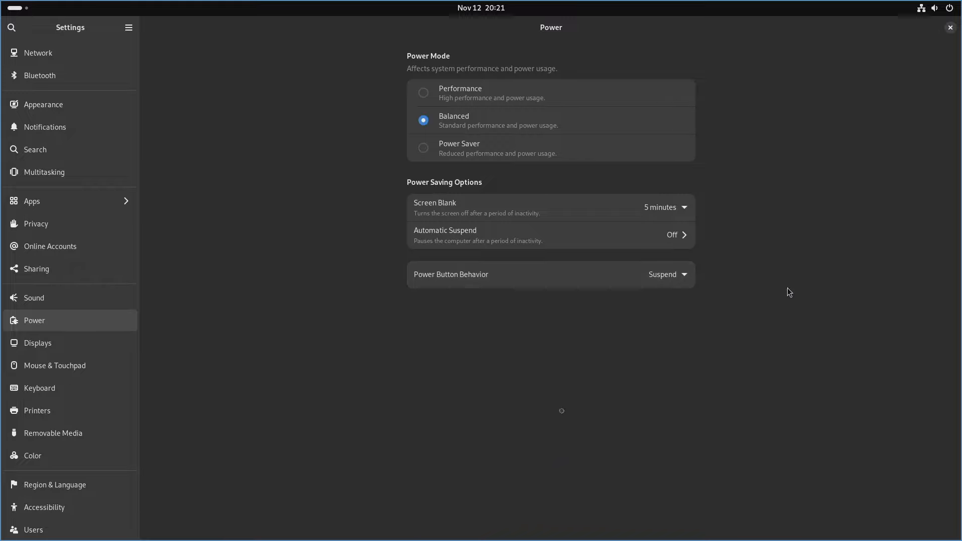
Check the display orientation and refresh rate options, and show the Mouse & Touchpad settings.
click(95, 349)
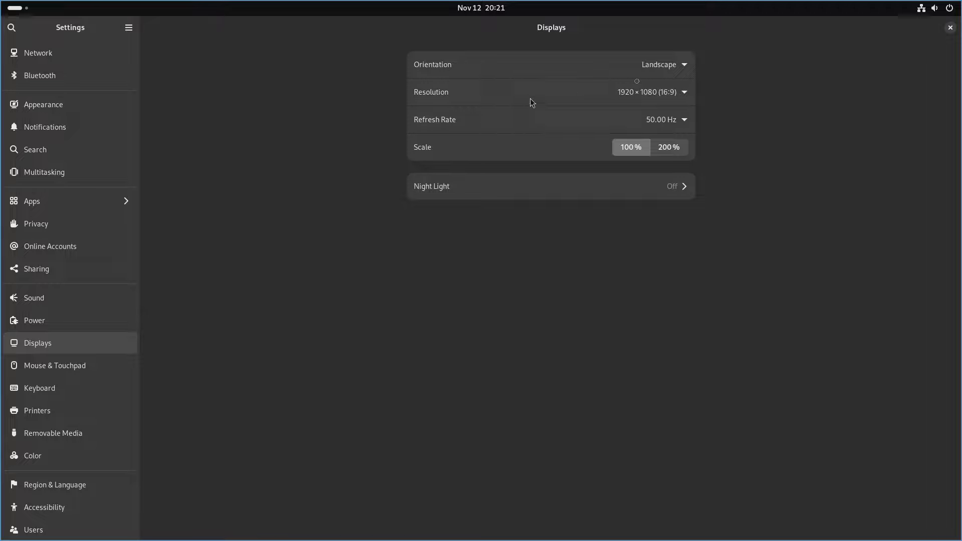
click(685, 66)
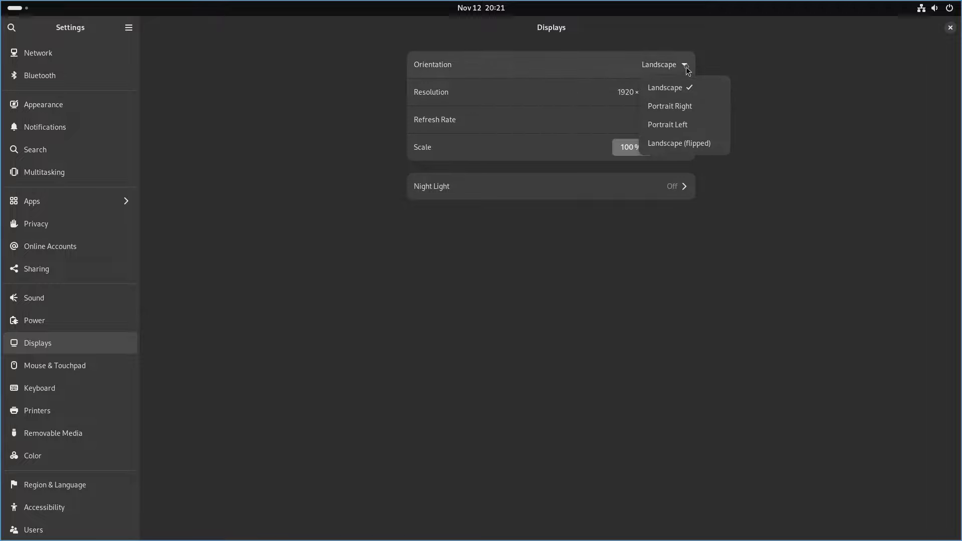
click(840, 91)
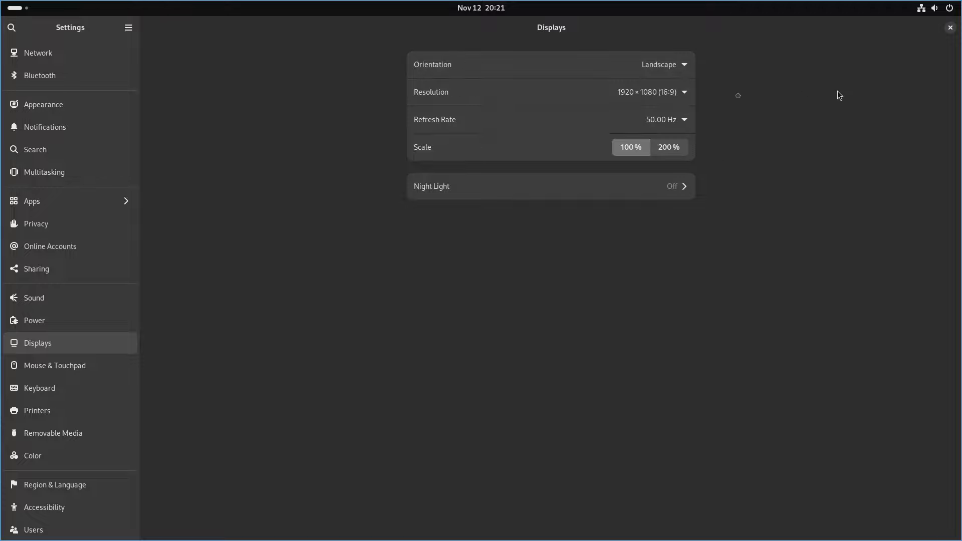
click(684, 121)
click(695, 119)
click(86, 369)
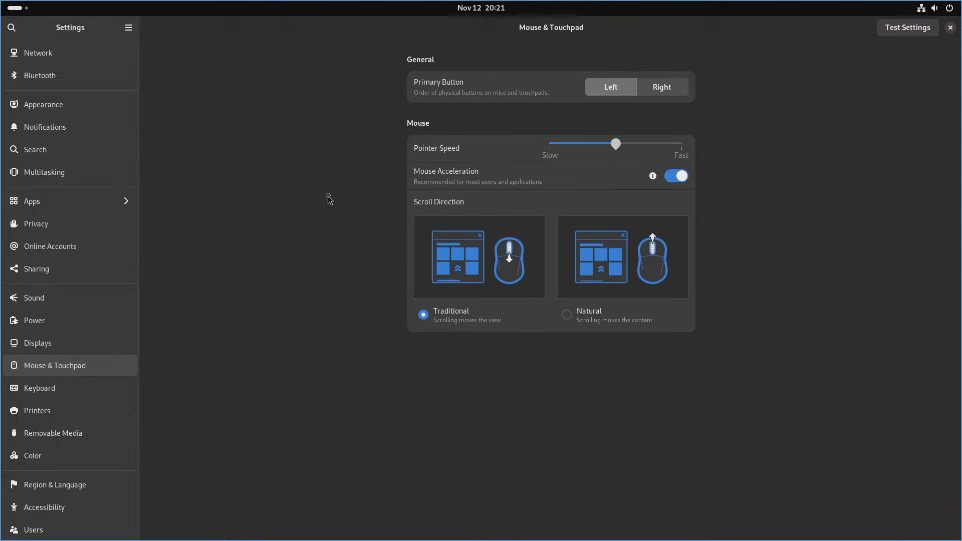
Review the Keyboard and Printers settings, and show the Removable Media settings.
click(106, 395)
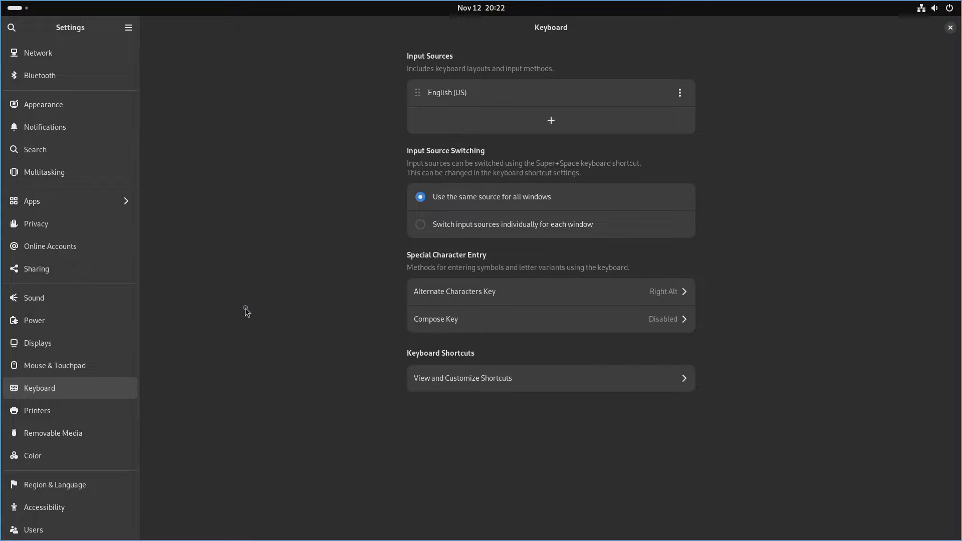
key(Down)
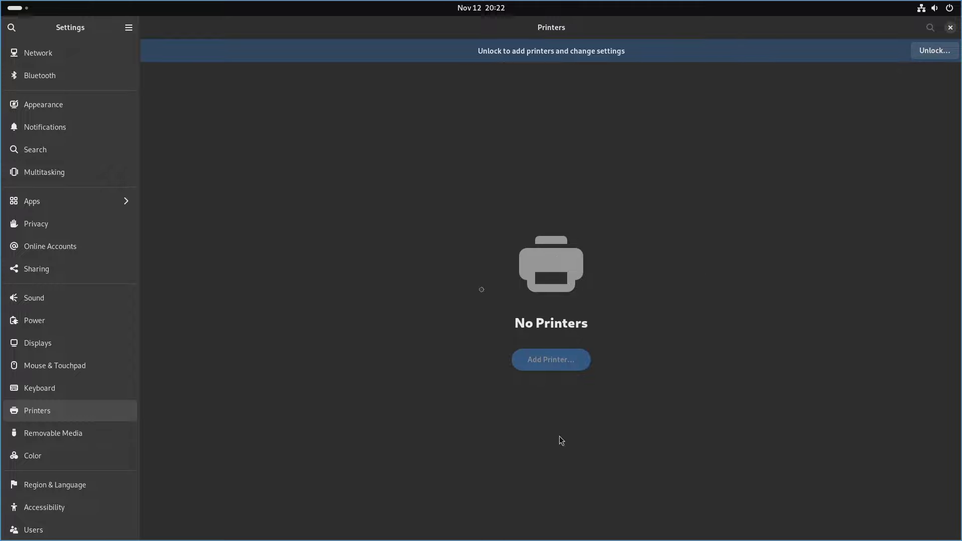
click(112, 429)
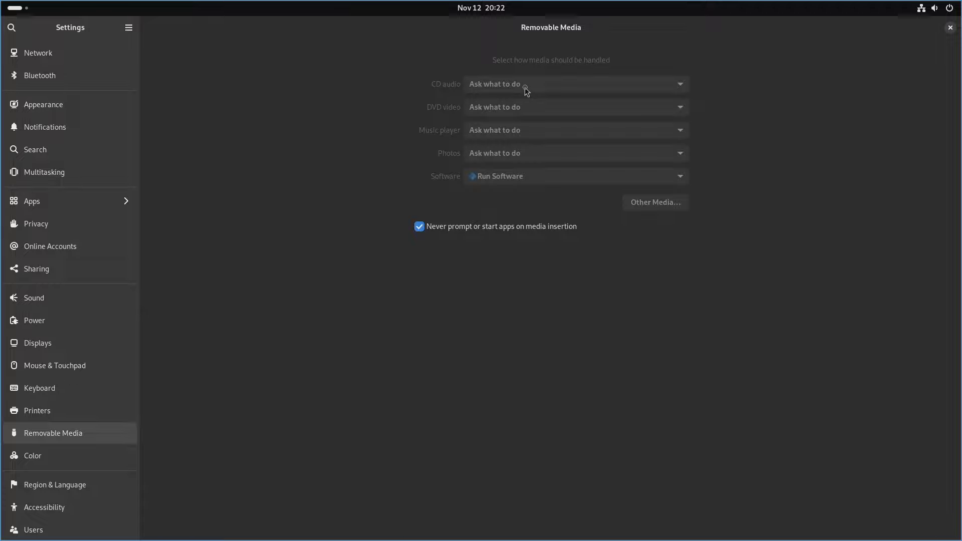
Allow prompts on media insertion to view the CD audio choices, and re-enable "Never prompt or start apps on media insertion".
click(418, 228)
click(688, 85)
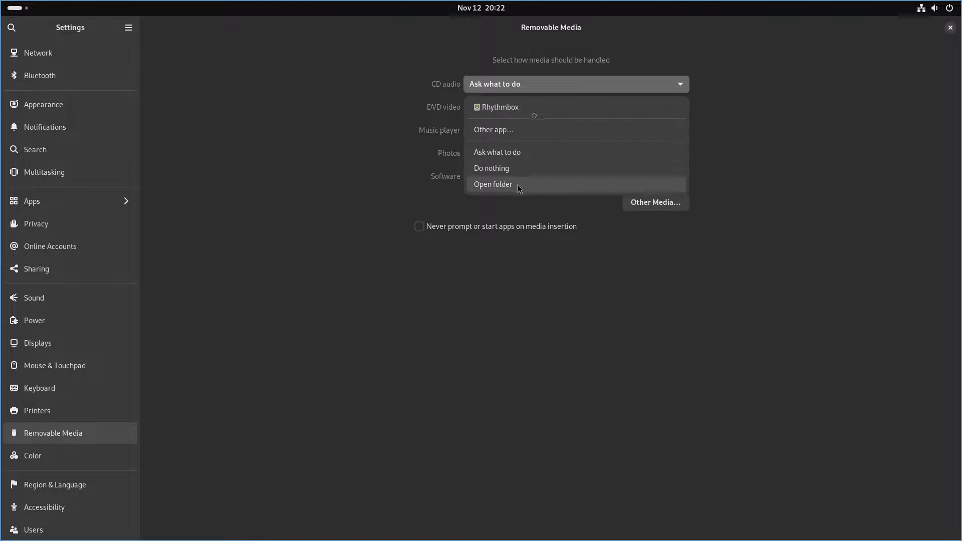
click(420, 226)
click(419, 226)
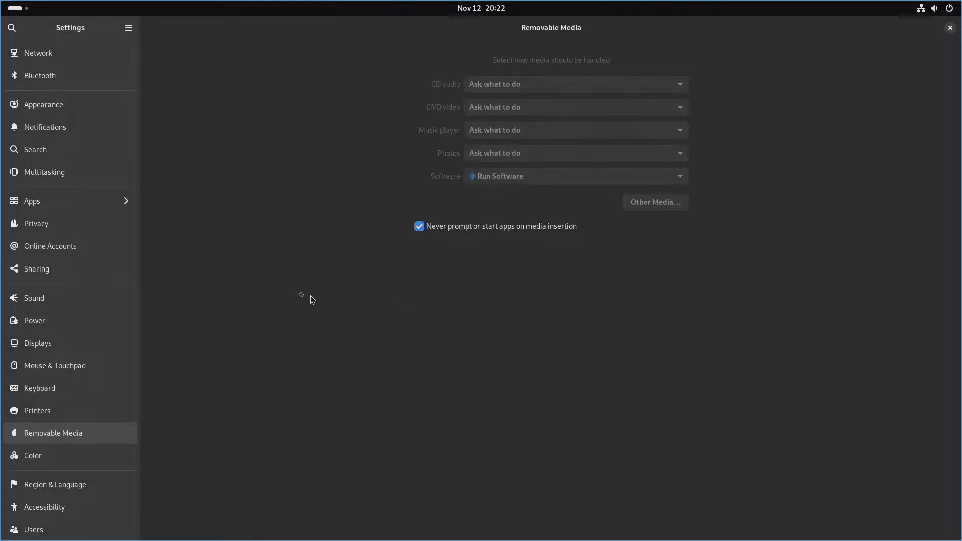
Review the Color, Region & Language and Accessibility settings.
click(88, 456)
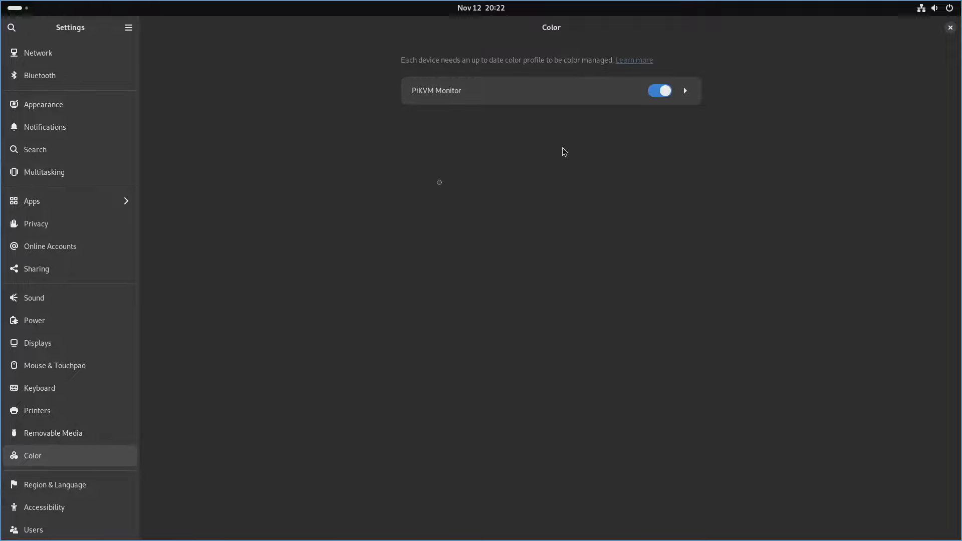
click(87, 485)
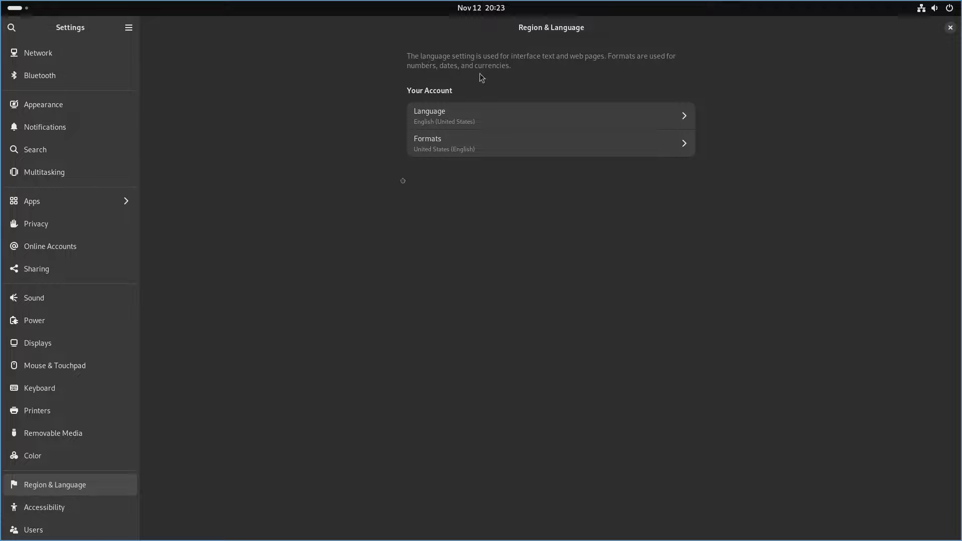
click(71, 512)
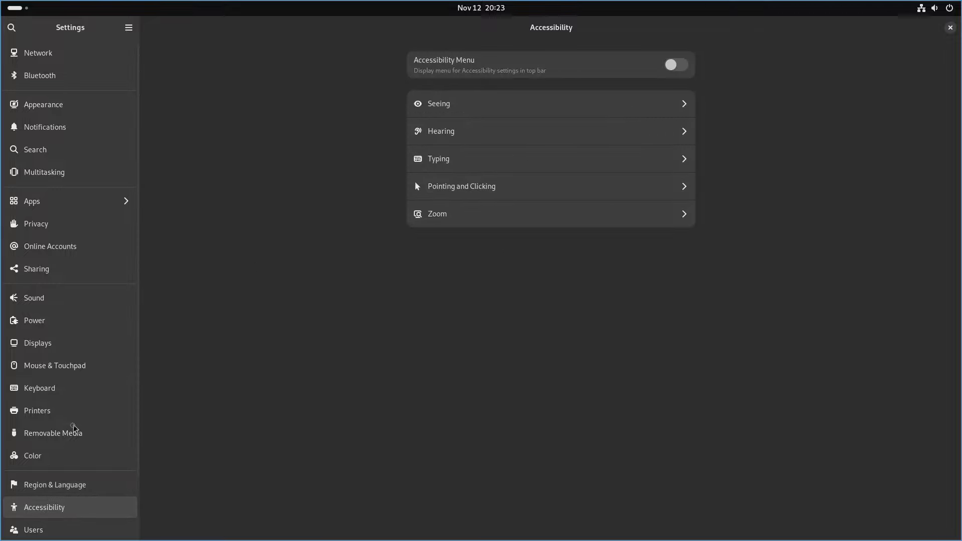
Review the Users, Default Apps and Date & Time settings.
scroll(73, 429, down, 3)
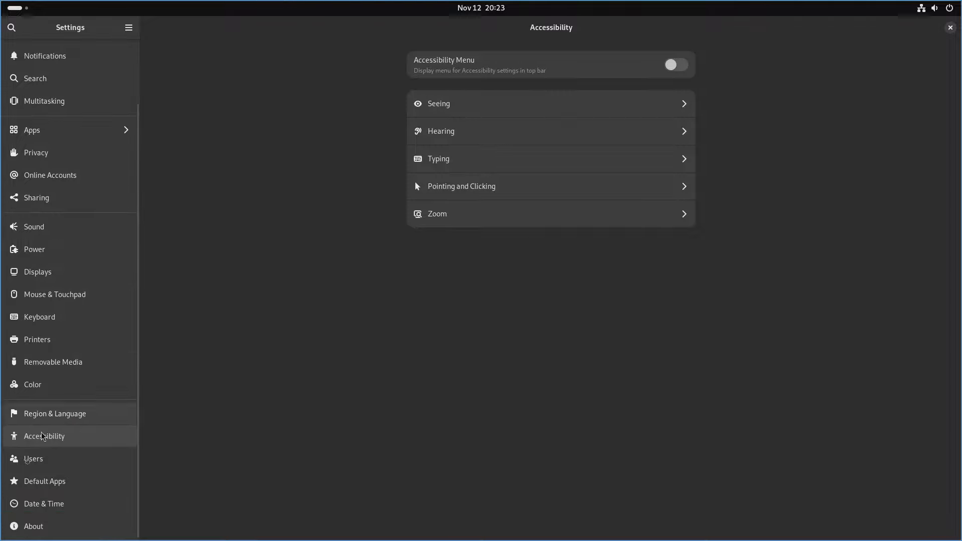
click(30, 464)
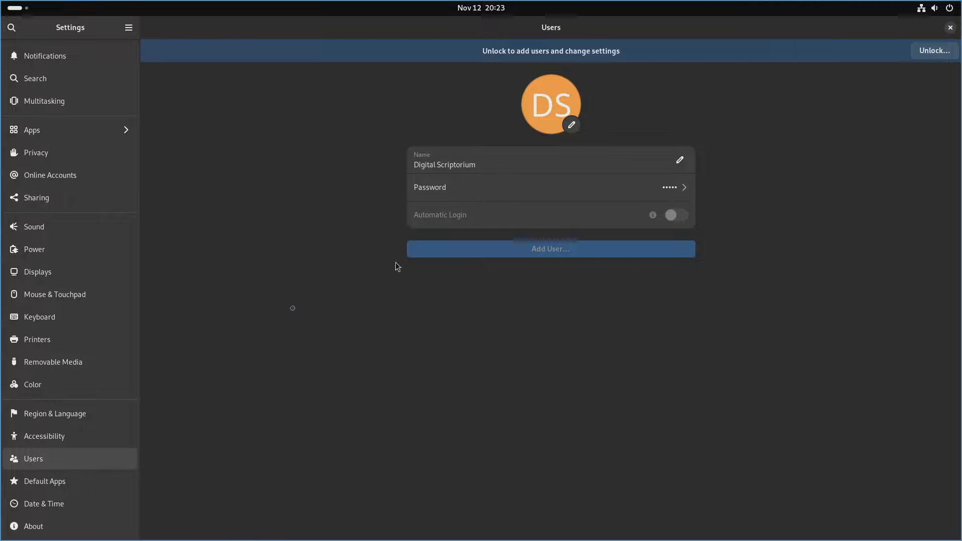
click(45, 481)
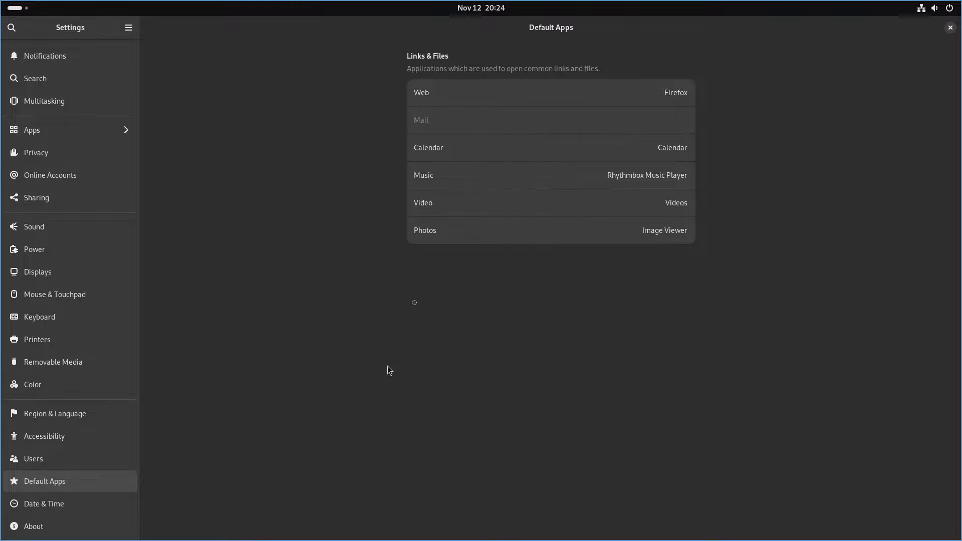
click(50, 504)
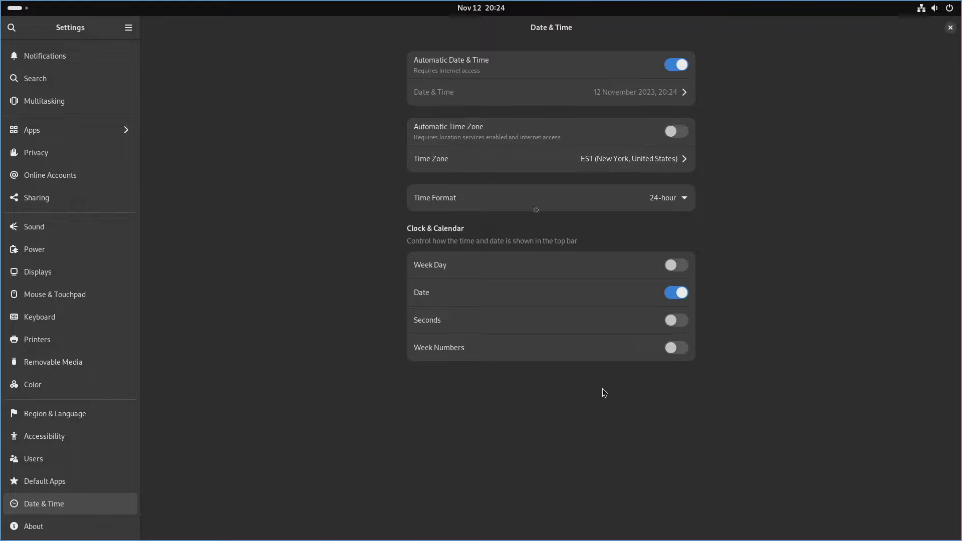
Review the About page with its device name, System Details and Software Updates, and close Software and Settings.
click(62, 518)
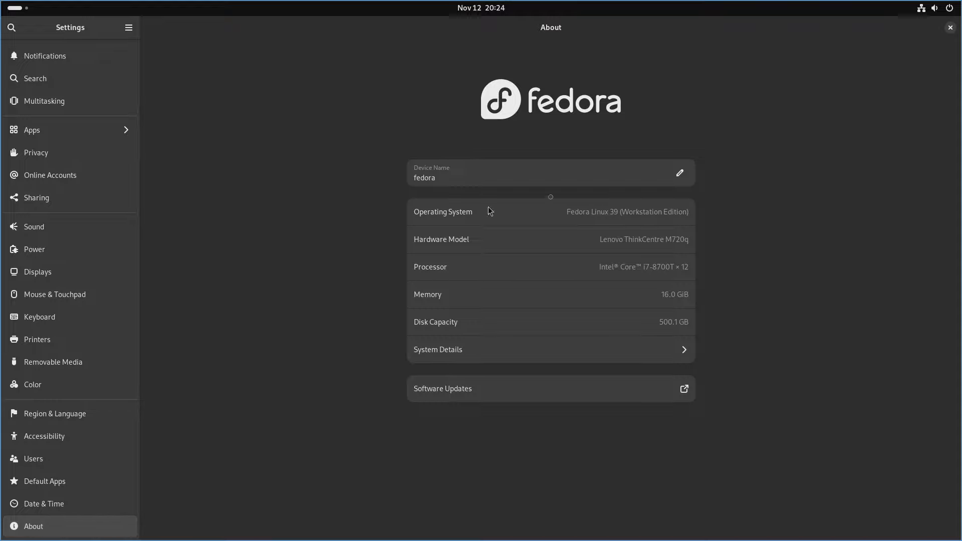
click(563, 173)
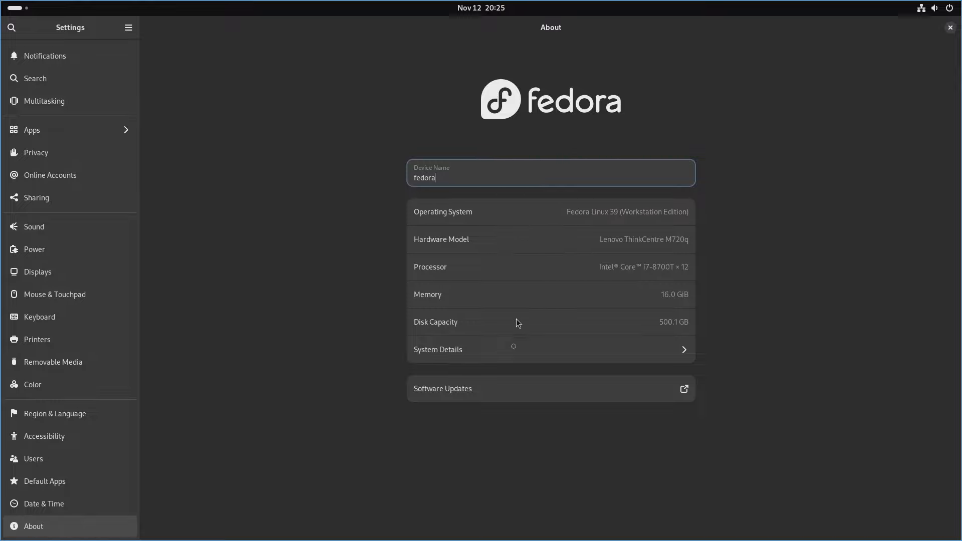
click(591, 353)
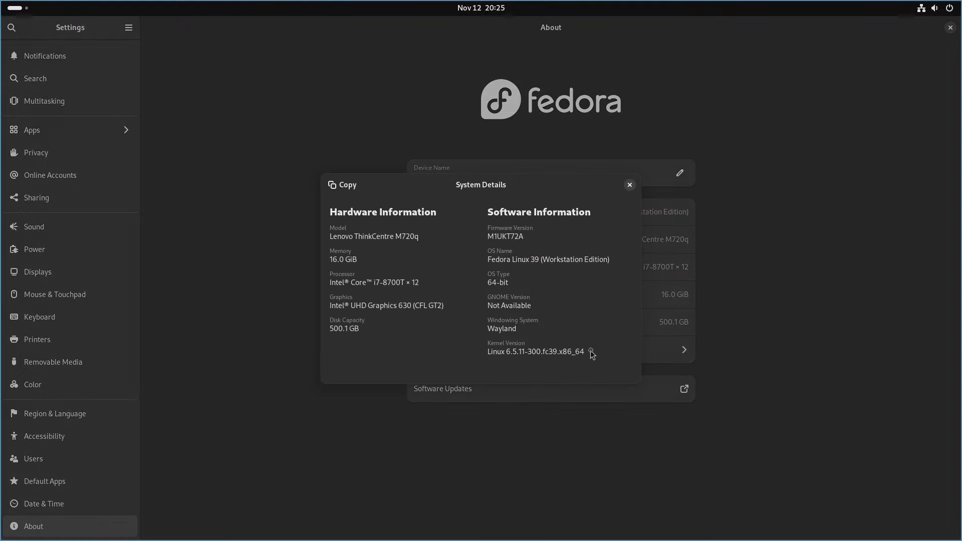
click(630, 184)
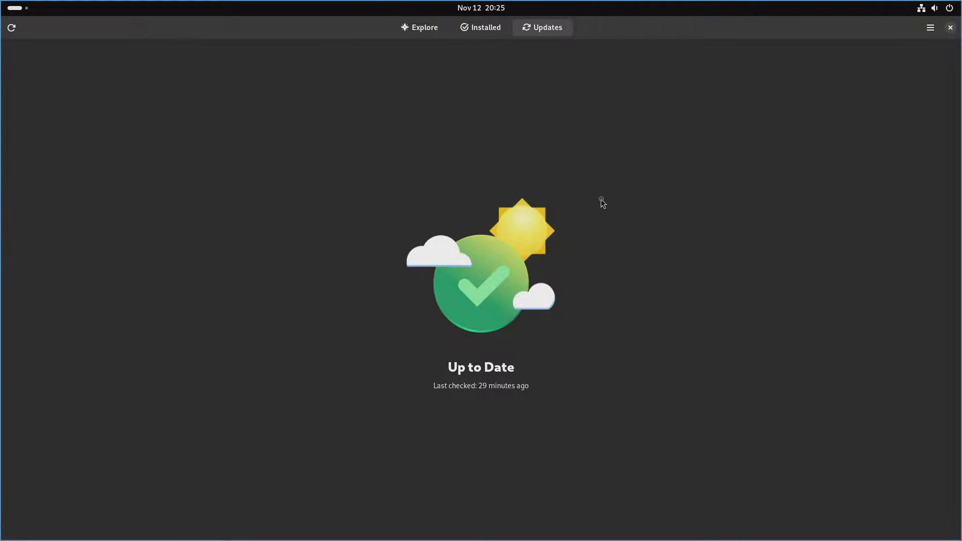
click(950, 27)
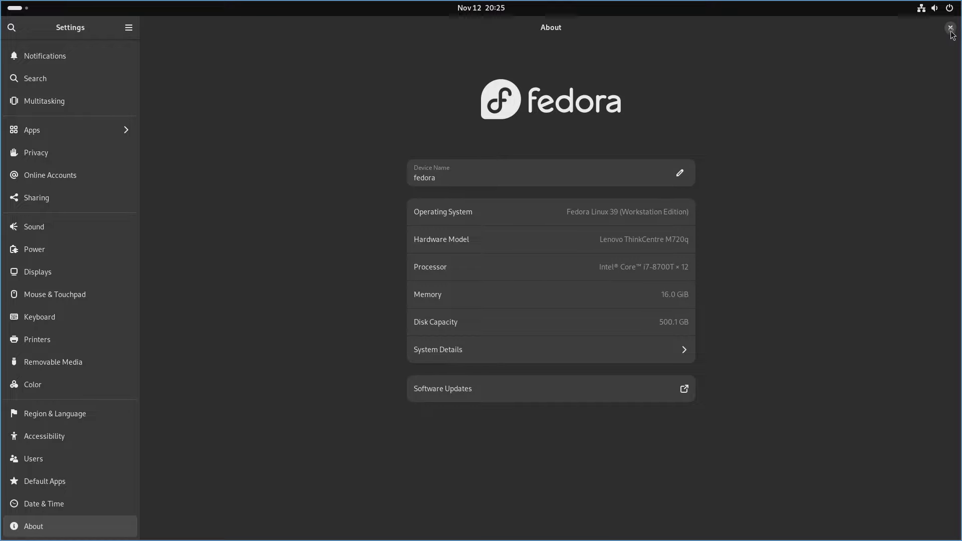
click(951, 28)
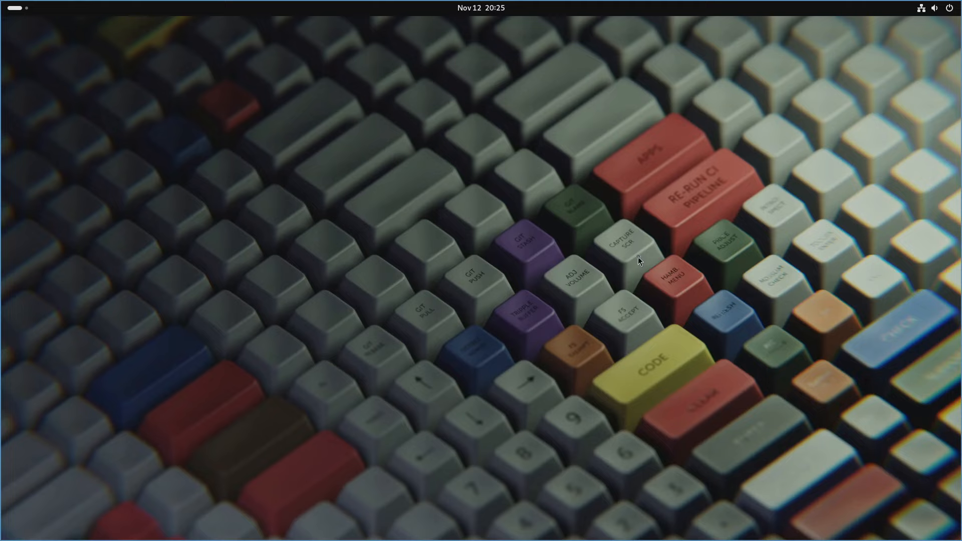
Search the installed applications for "terminal" and launch Terminal.
key(super)
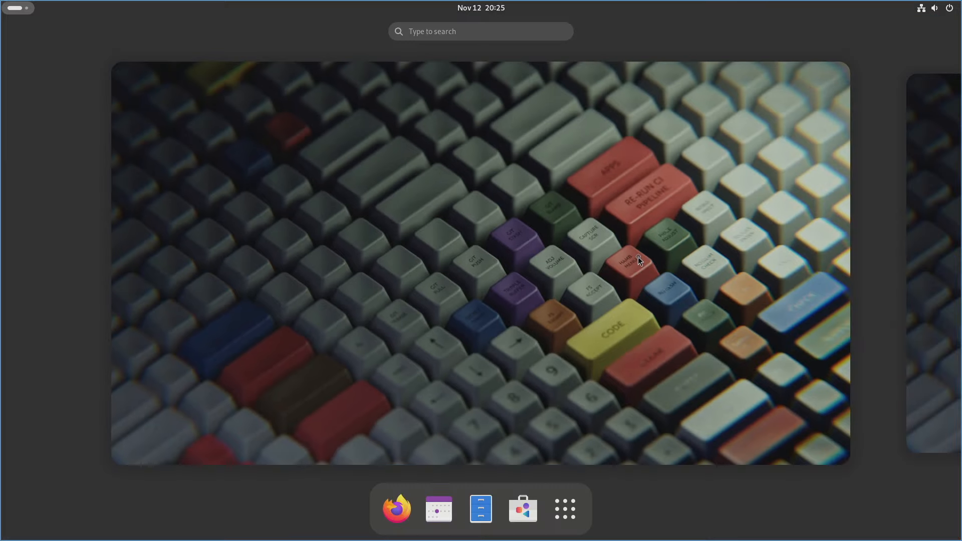
click(565, 508)
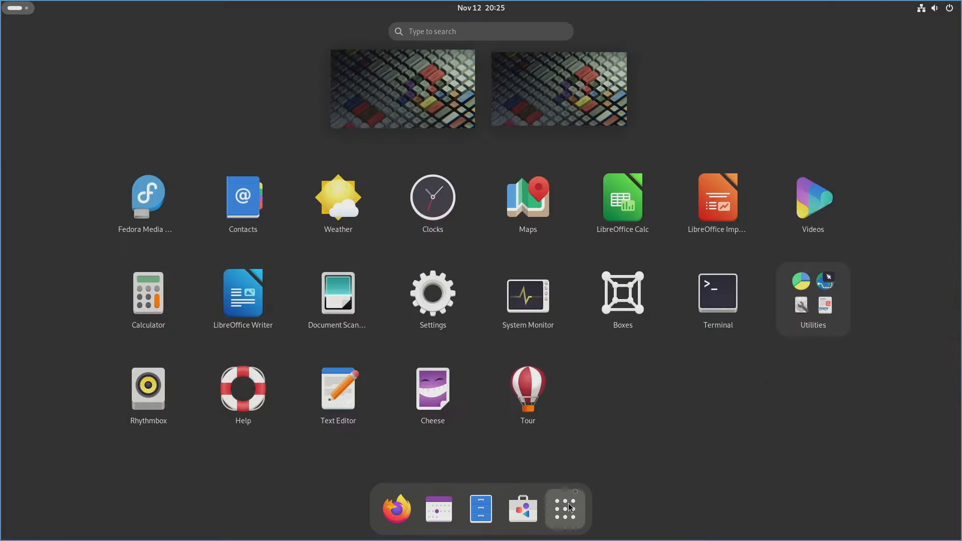
click(457, 31)
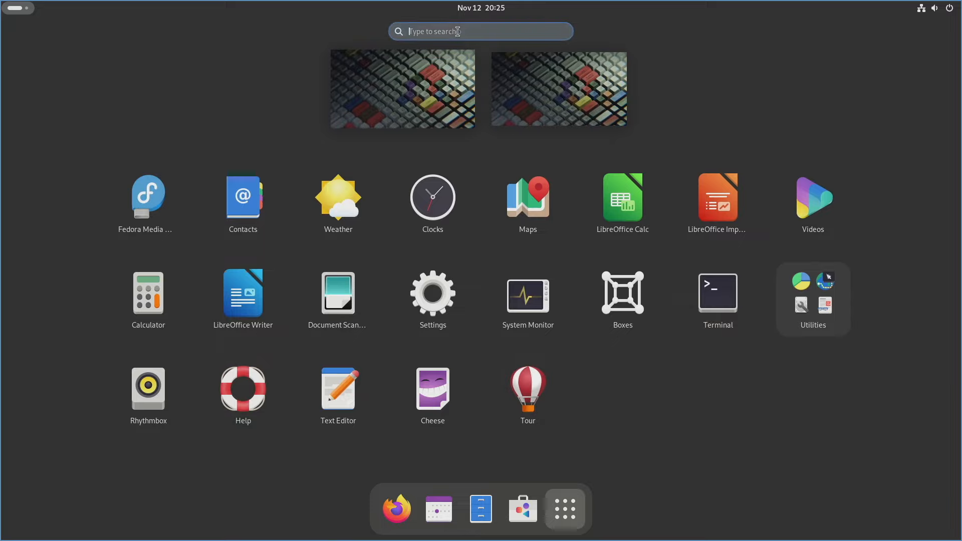
text(terminal)
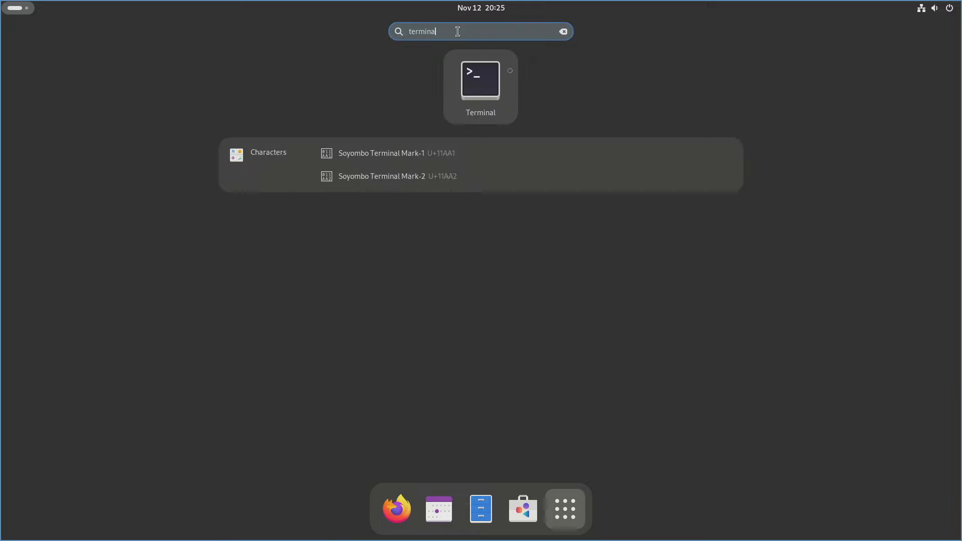
click(494, 76)
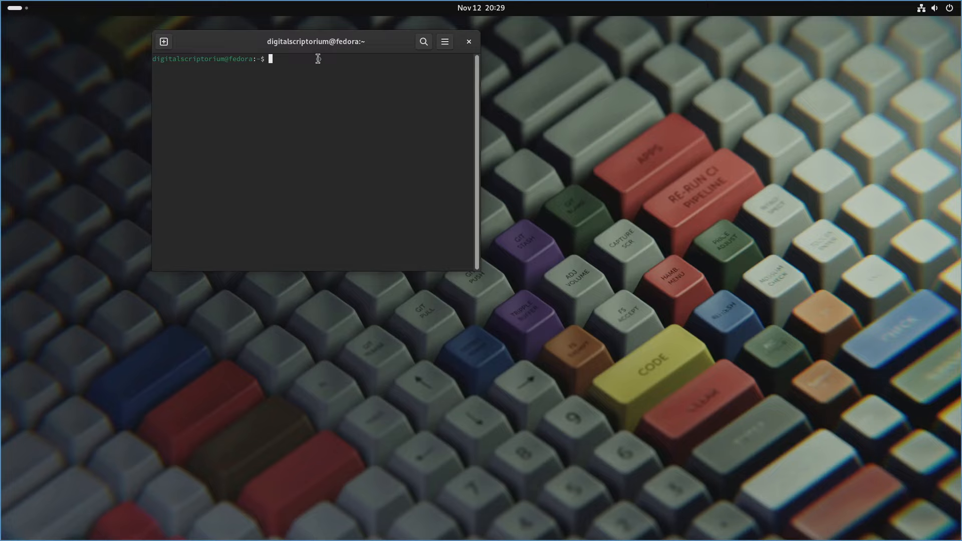
Check for and install package updates with sudo dnf update, entering the sudo password.
text(sudo dnf update)
key(Return)
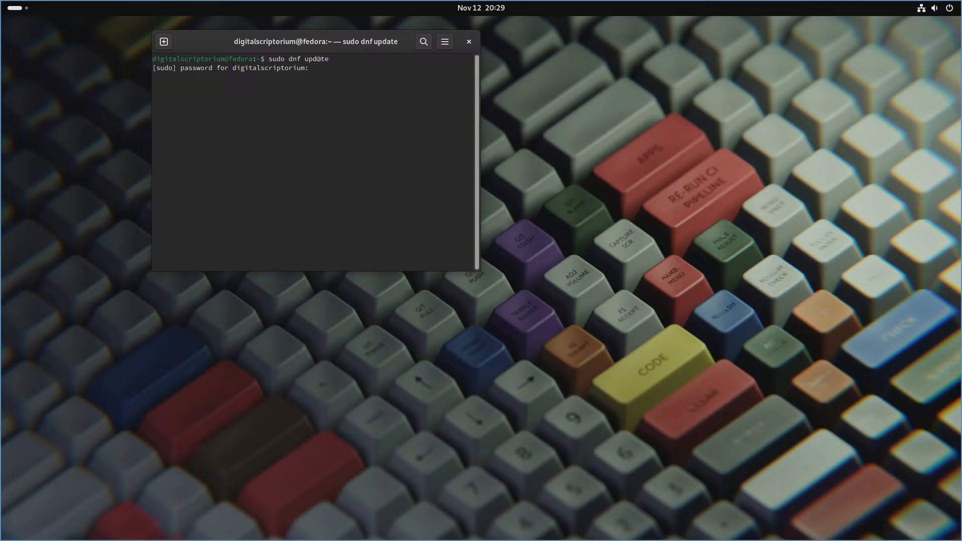
key(Return)
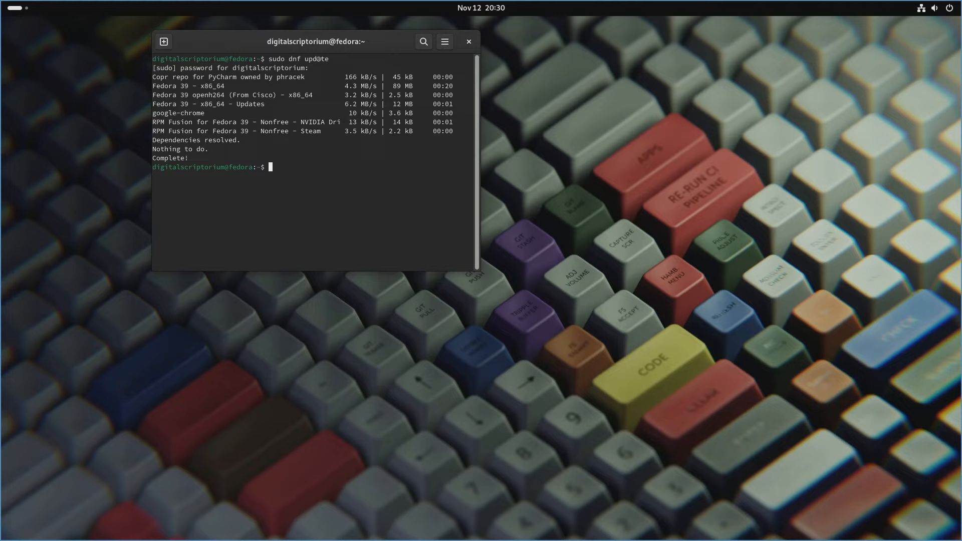
List the network interfaces with the command ip address and maximize the terminal window.
text(ip address)
key(Return)
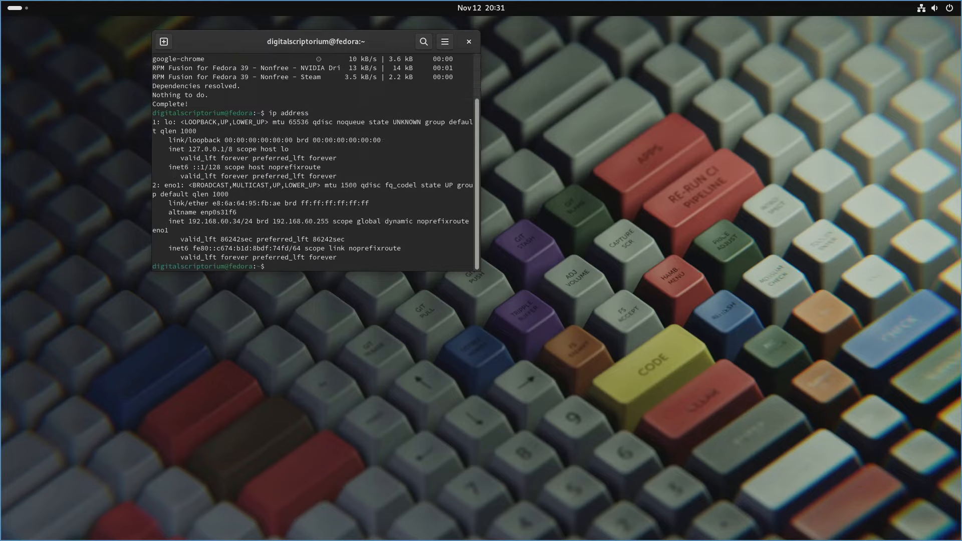
click(393, 42)
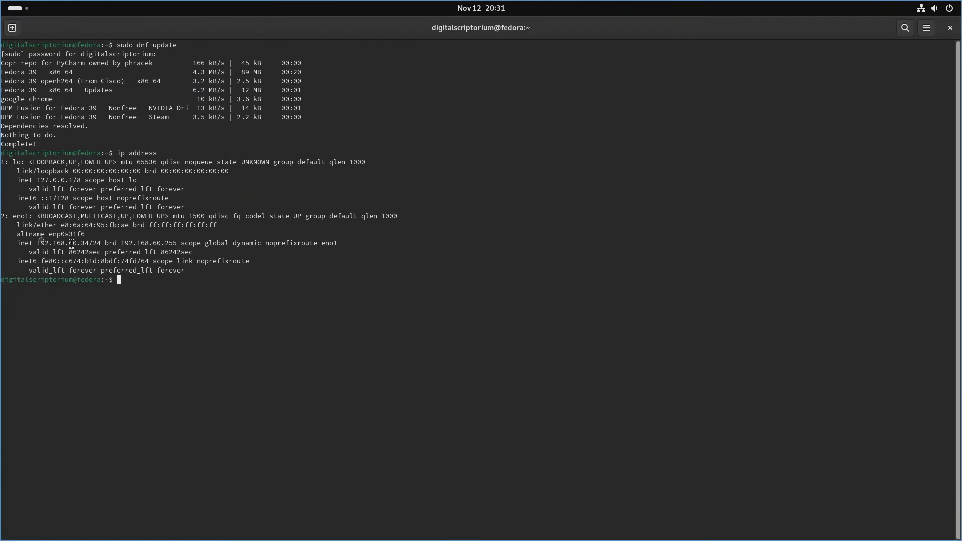
Highlight the IPv4 address of the eno1 interface in the output, clear the selection and close Terminal.
drag(37, 243, 100, 247)
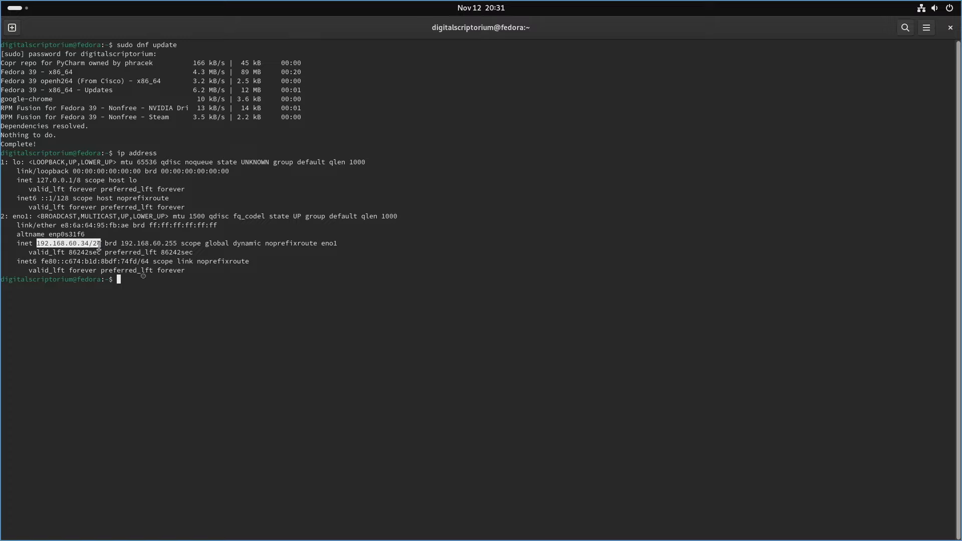
click(205, 295)
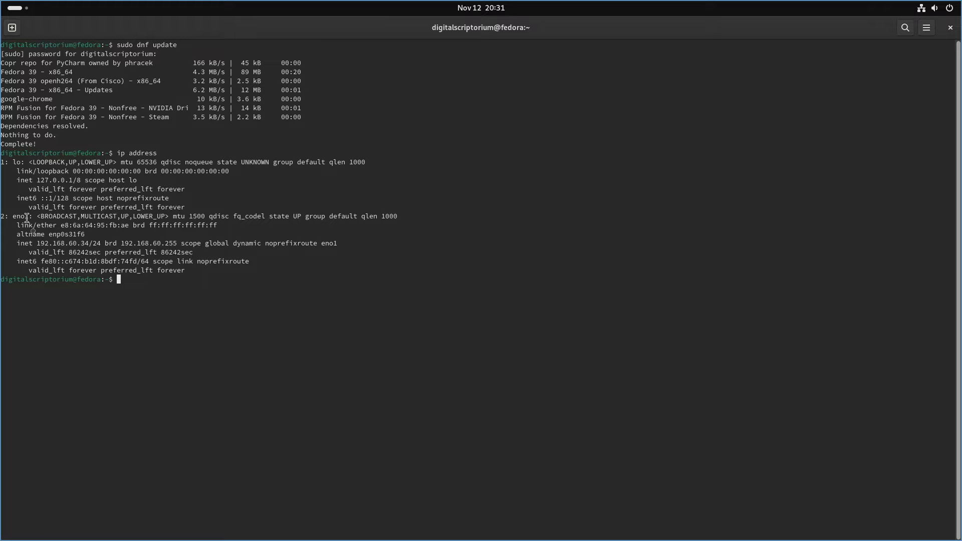
drag(40, 243, 102, 243)
click(300, 276)
click(950, 28)
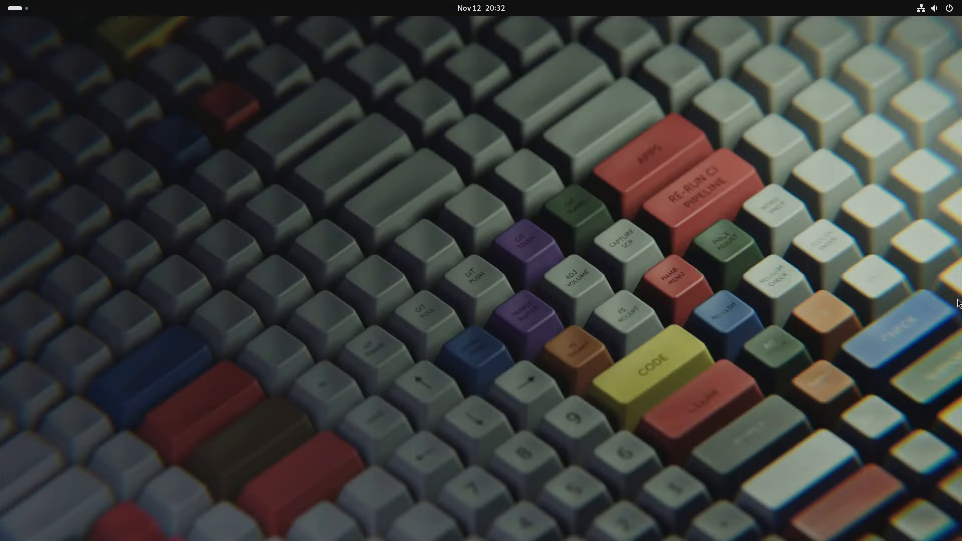